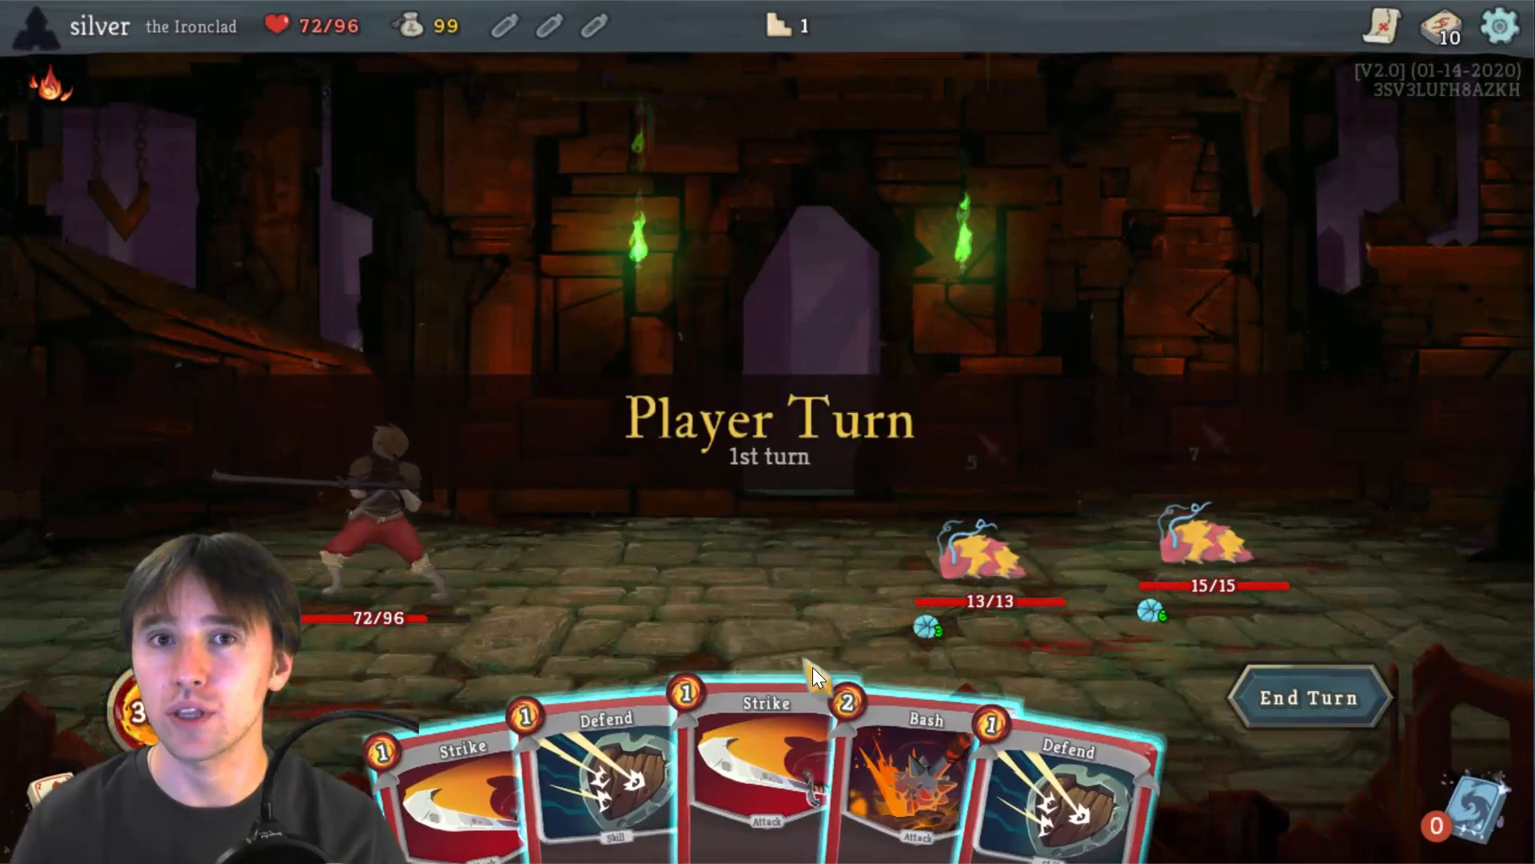
# Play a Strike card on each of the two Louse enemies
pyautogui.press('3')
pyautogui.press('Return')
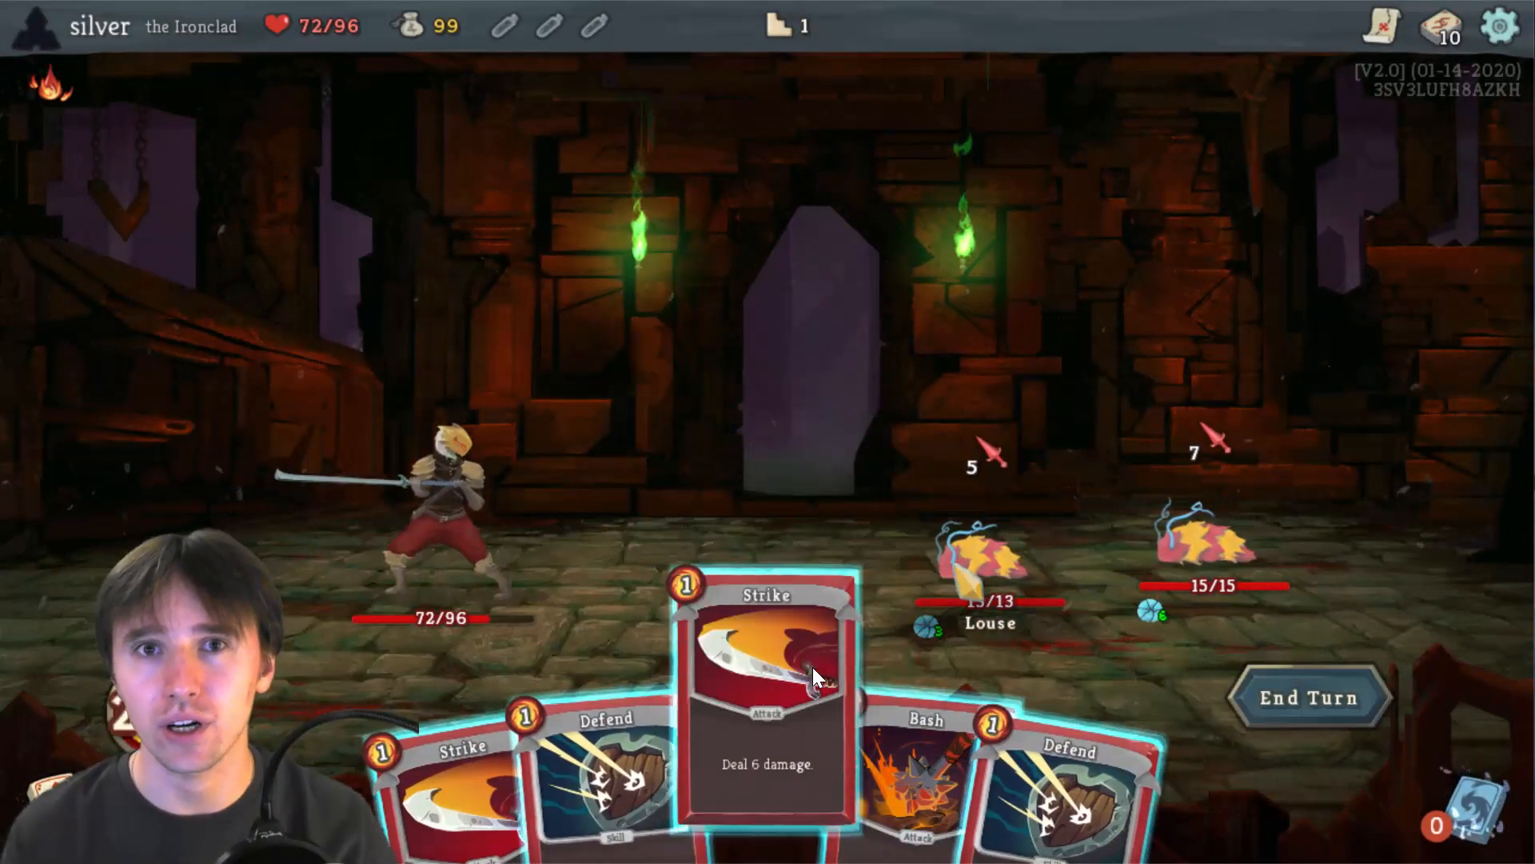
pyautogui.moveTo(491, 767); pyautogui.dragTo(1209, 534)
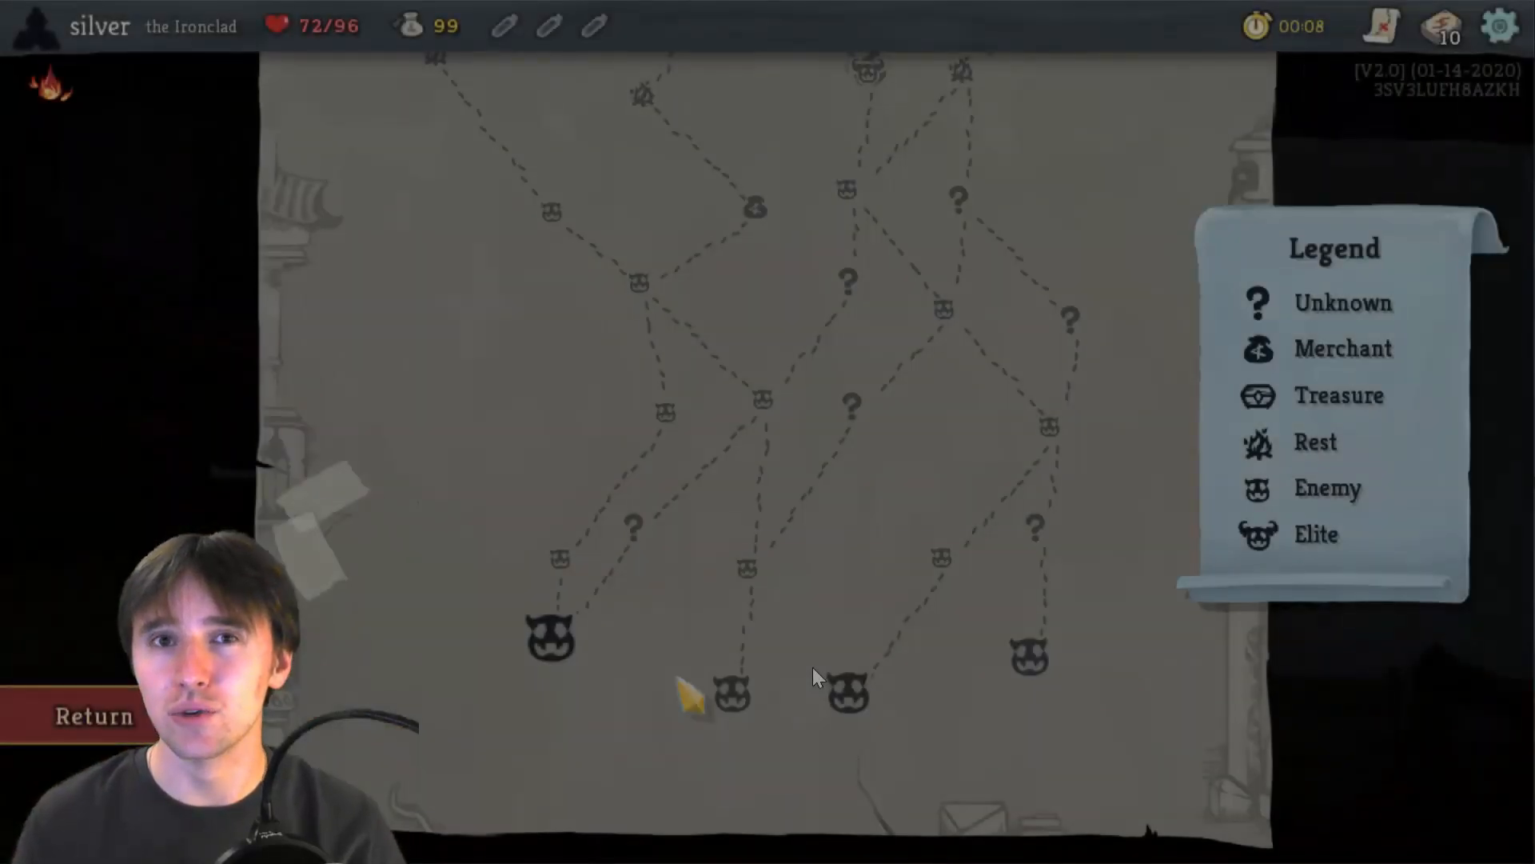
# Examine the act map's branching routes from the starting enemy nodes up to the boss
pyautogui.scroll(3, 812, 667)
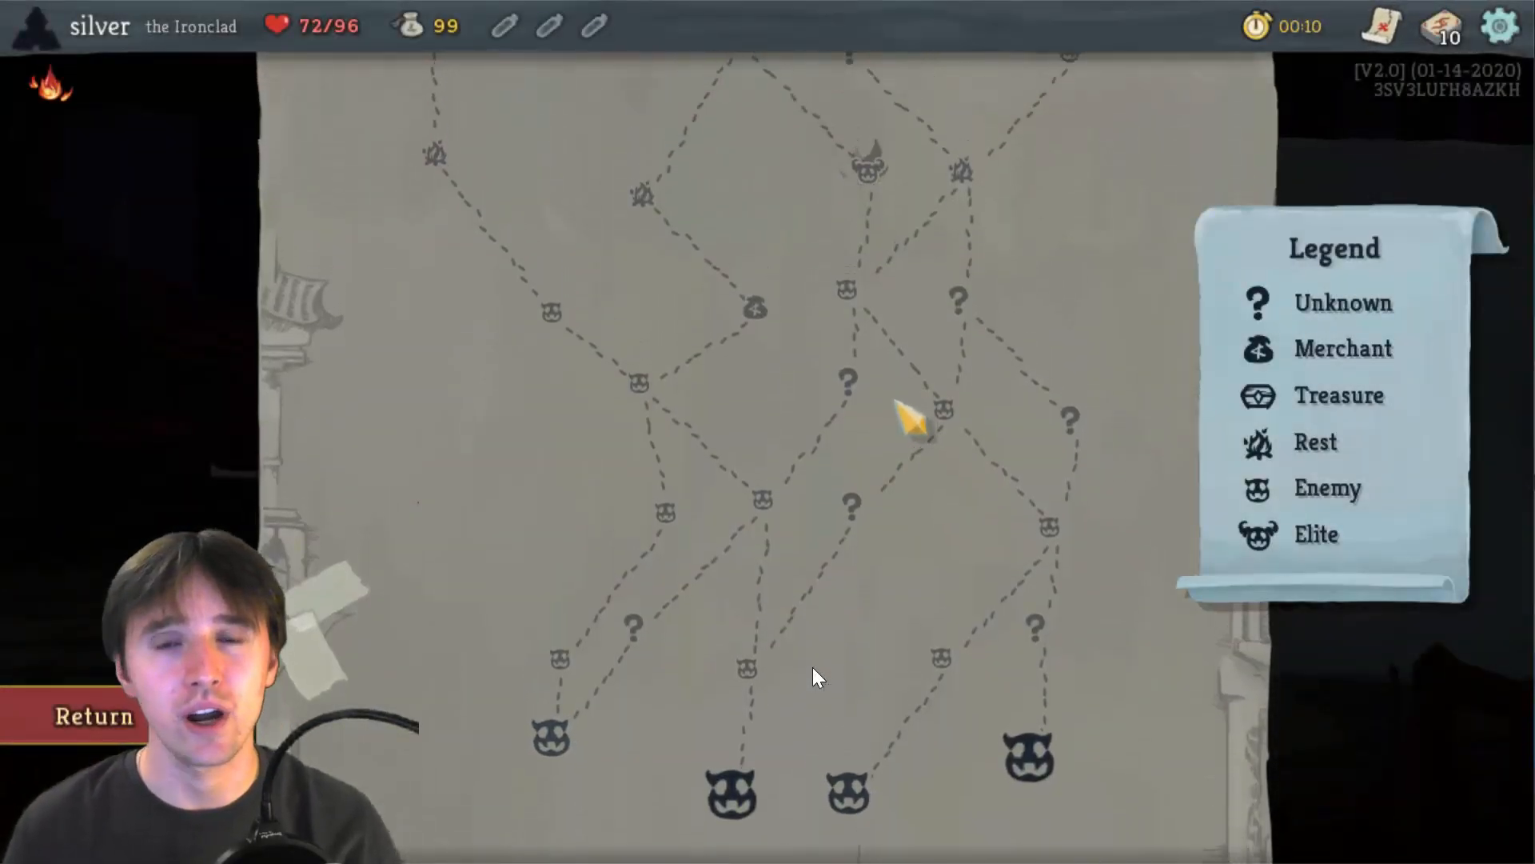
pyautogui.scroll(-3, 813, 667)
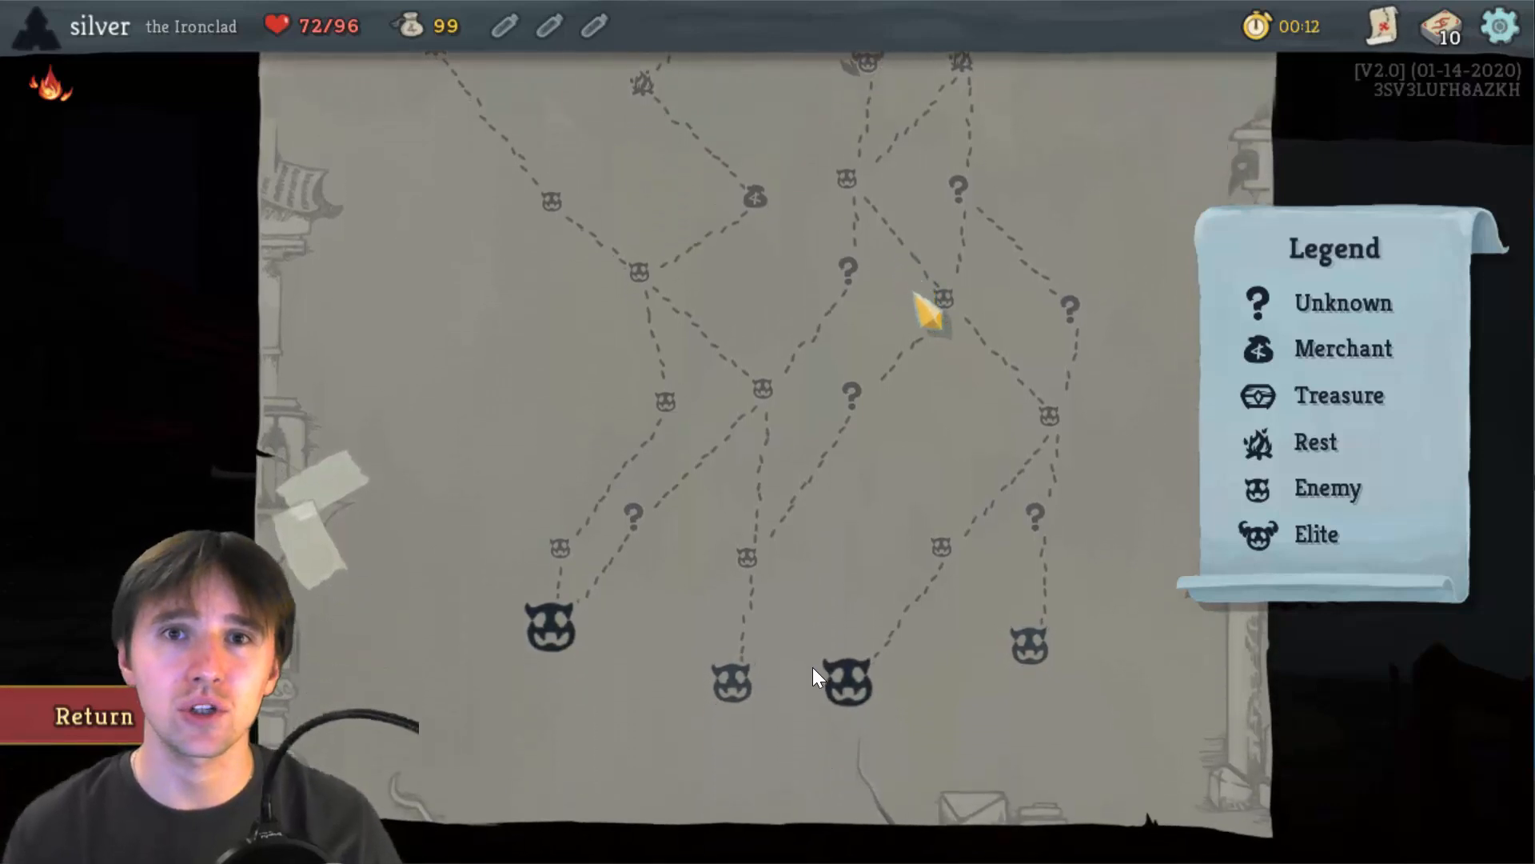
pyautogui.scroll(5, 812, 667)
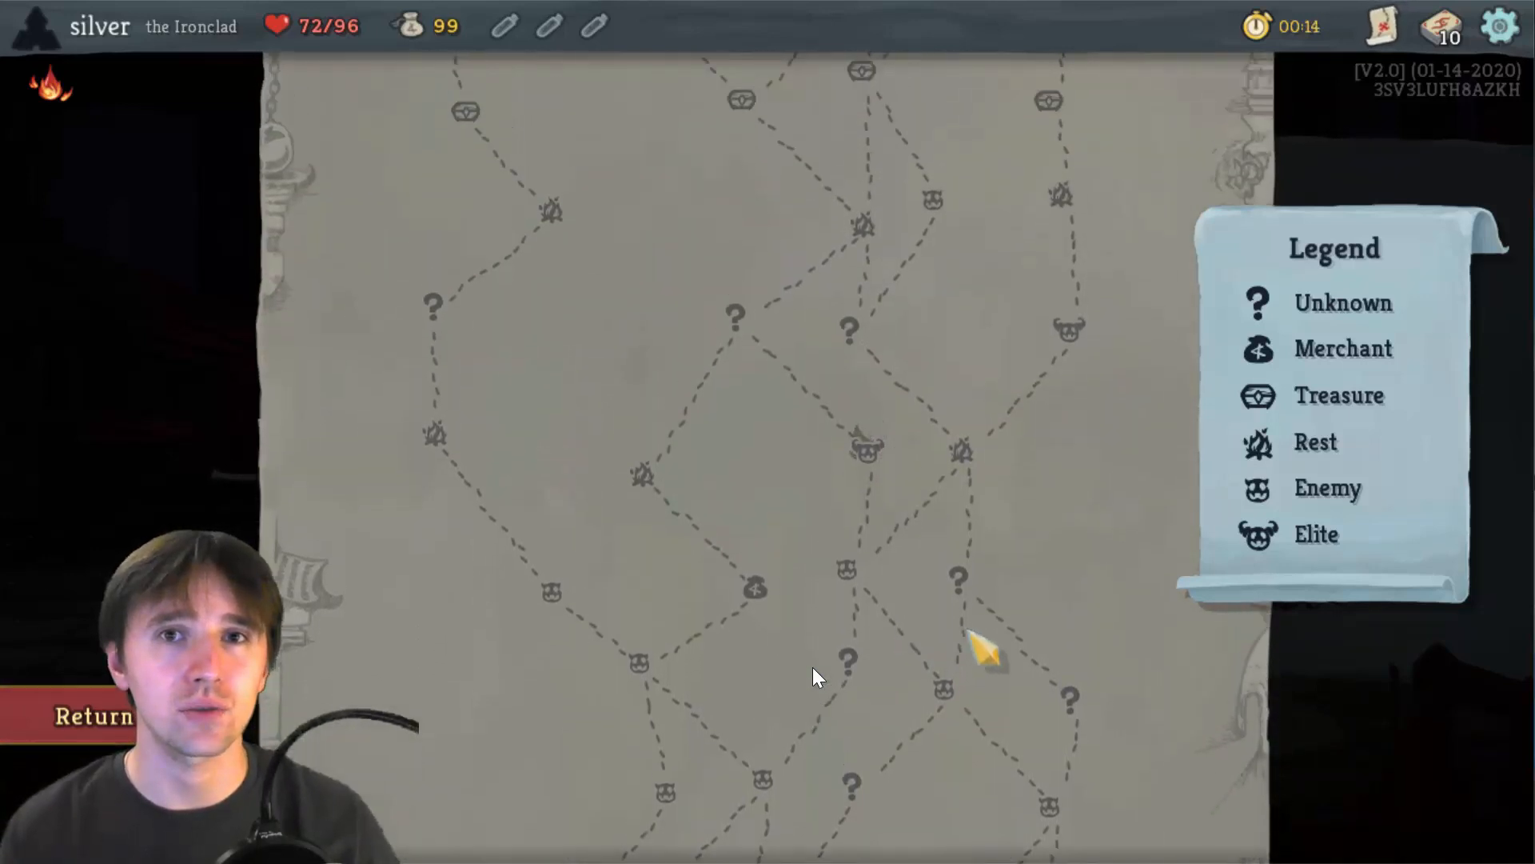
pyautogui.scroll(4, 812, 667)
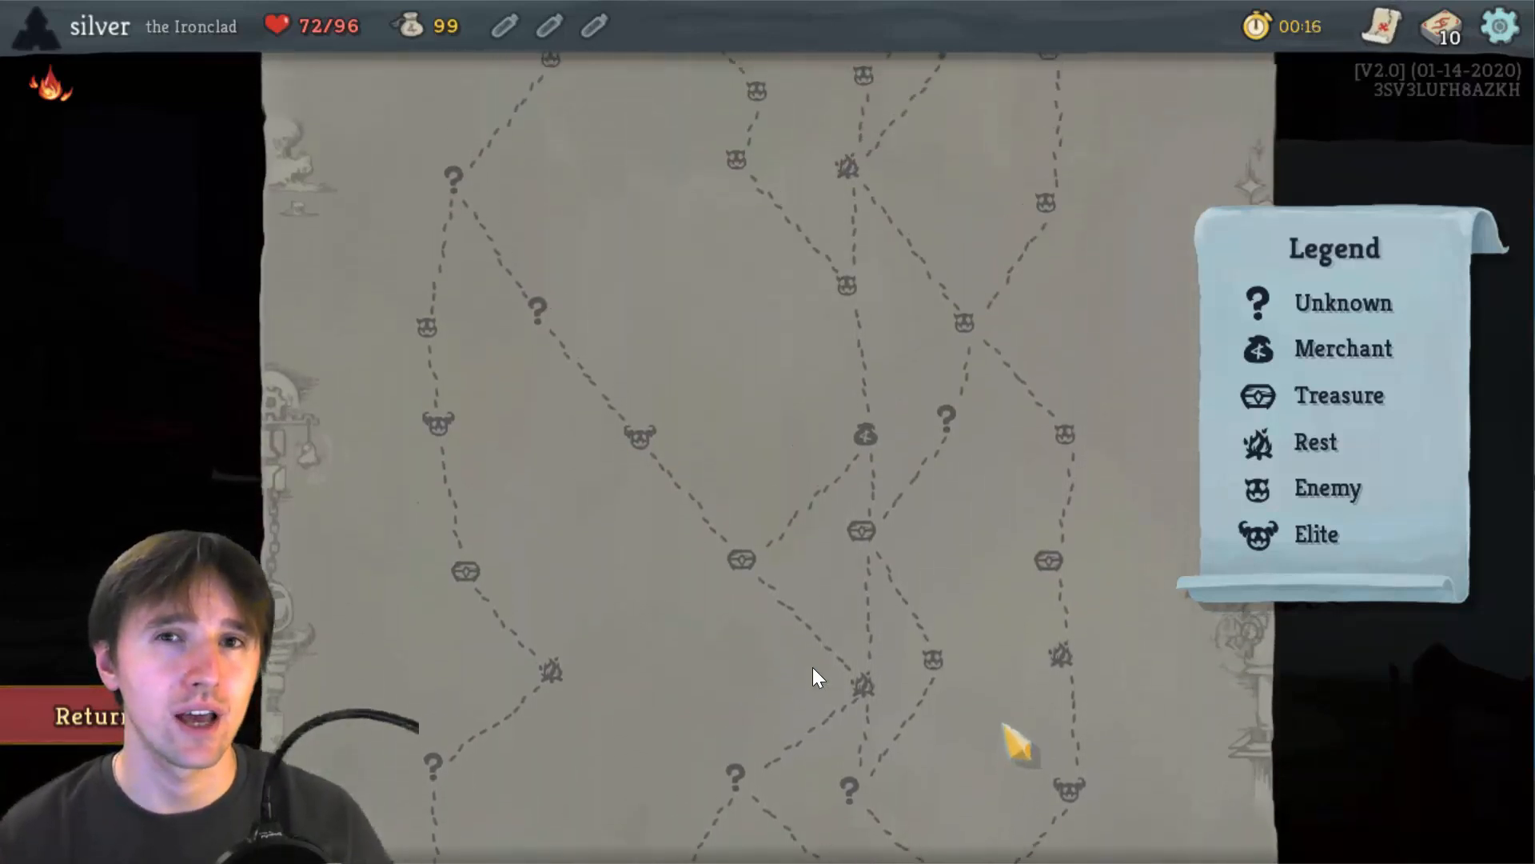
pyautogui.scroll(4, 812, 667)
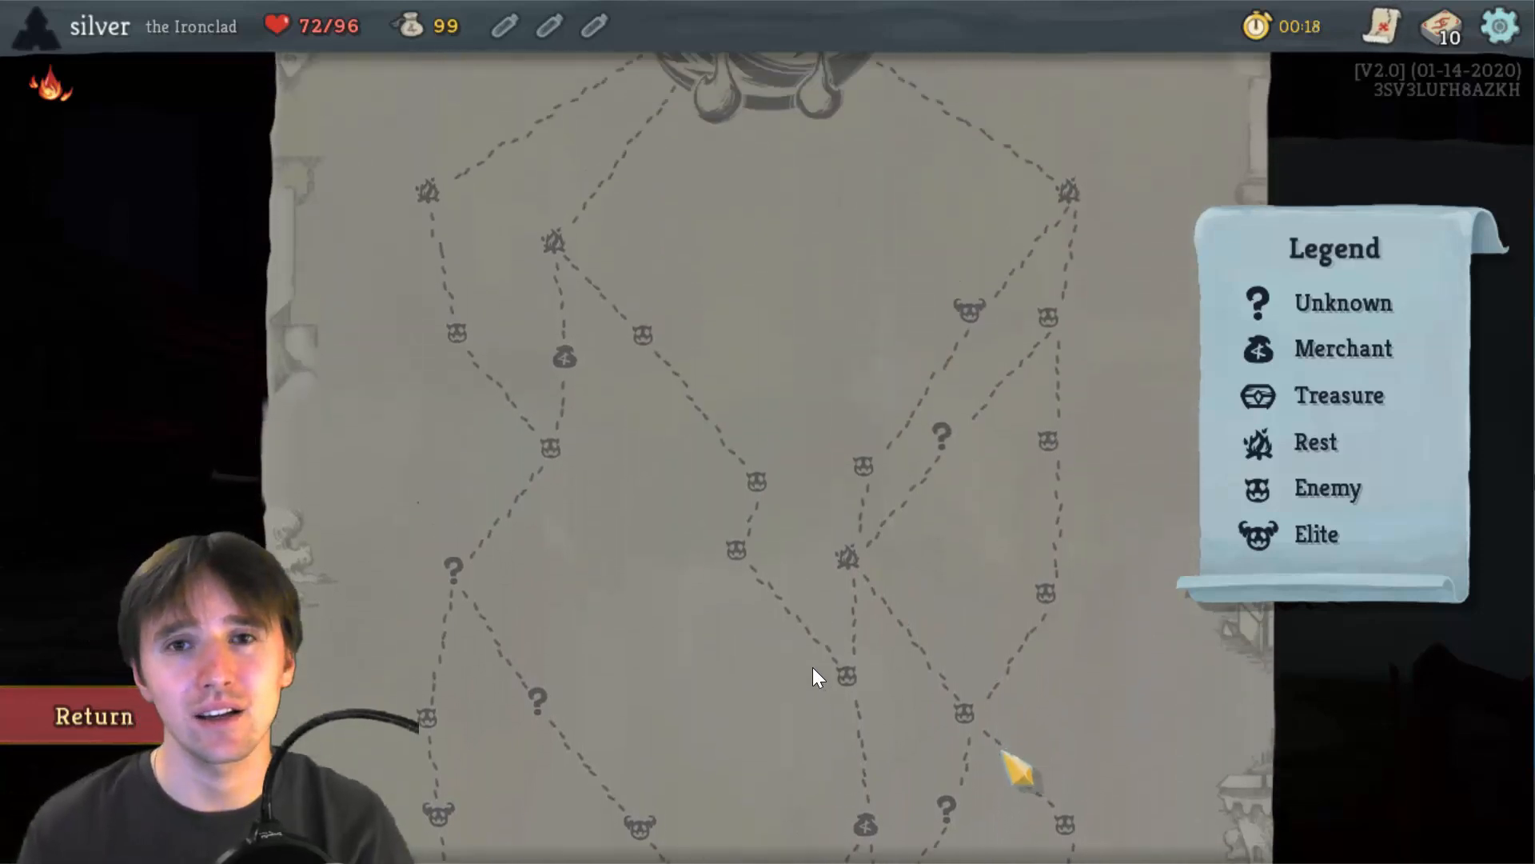
pyautogui.scroll(3, 813, 667)
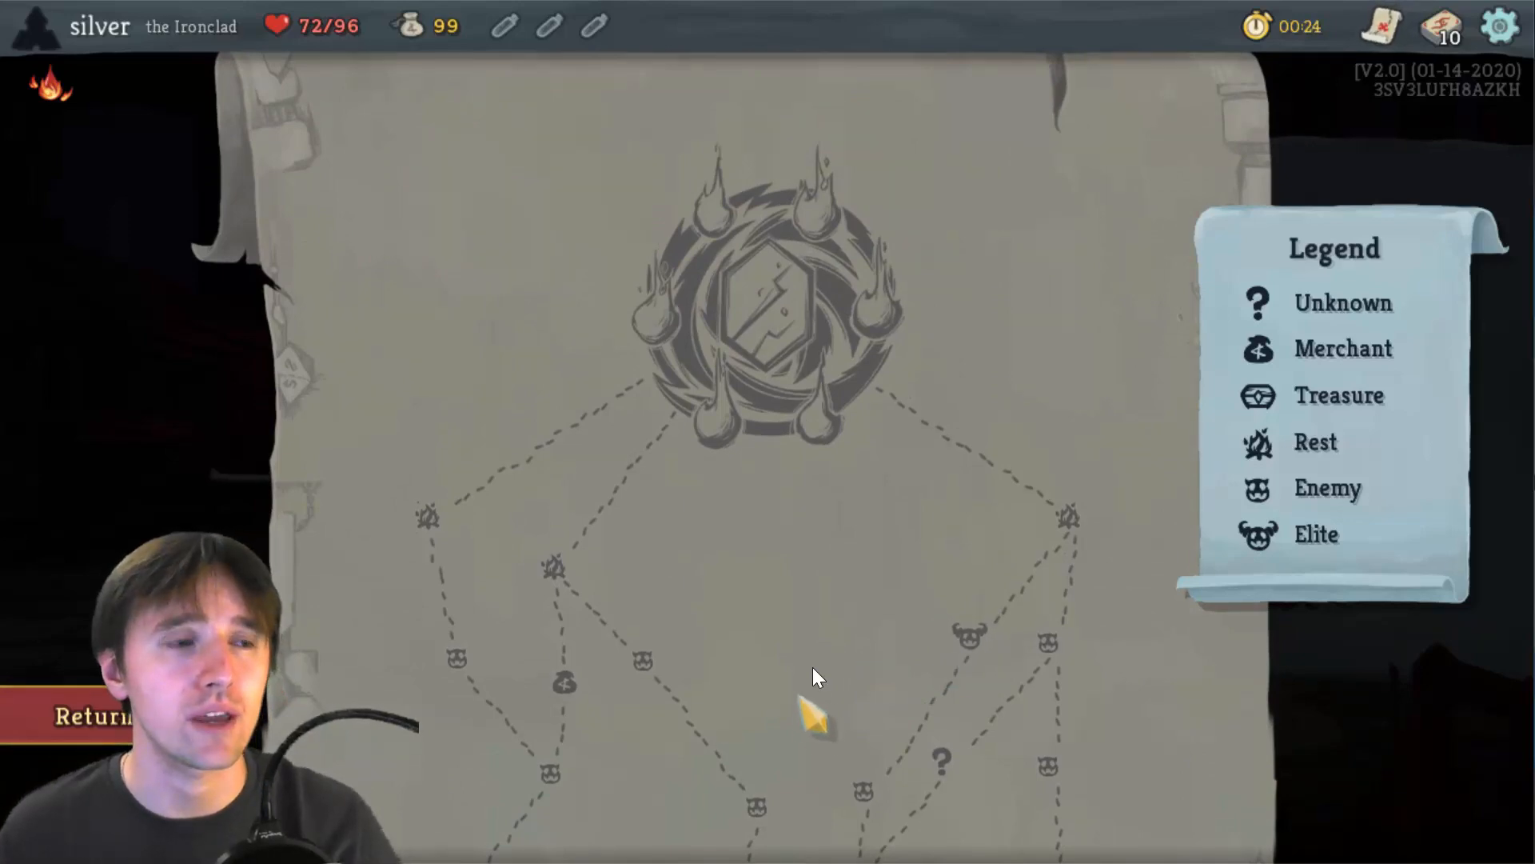
pyautogui.moveTo(798, 689); pyautogui.dragTo(828, 228)
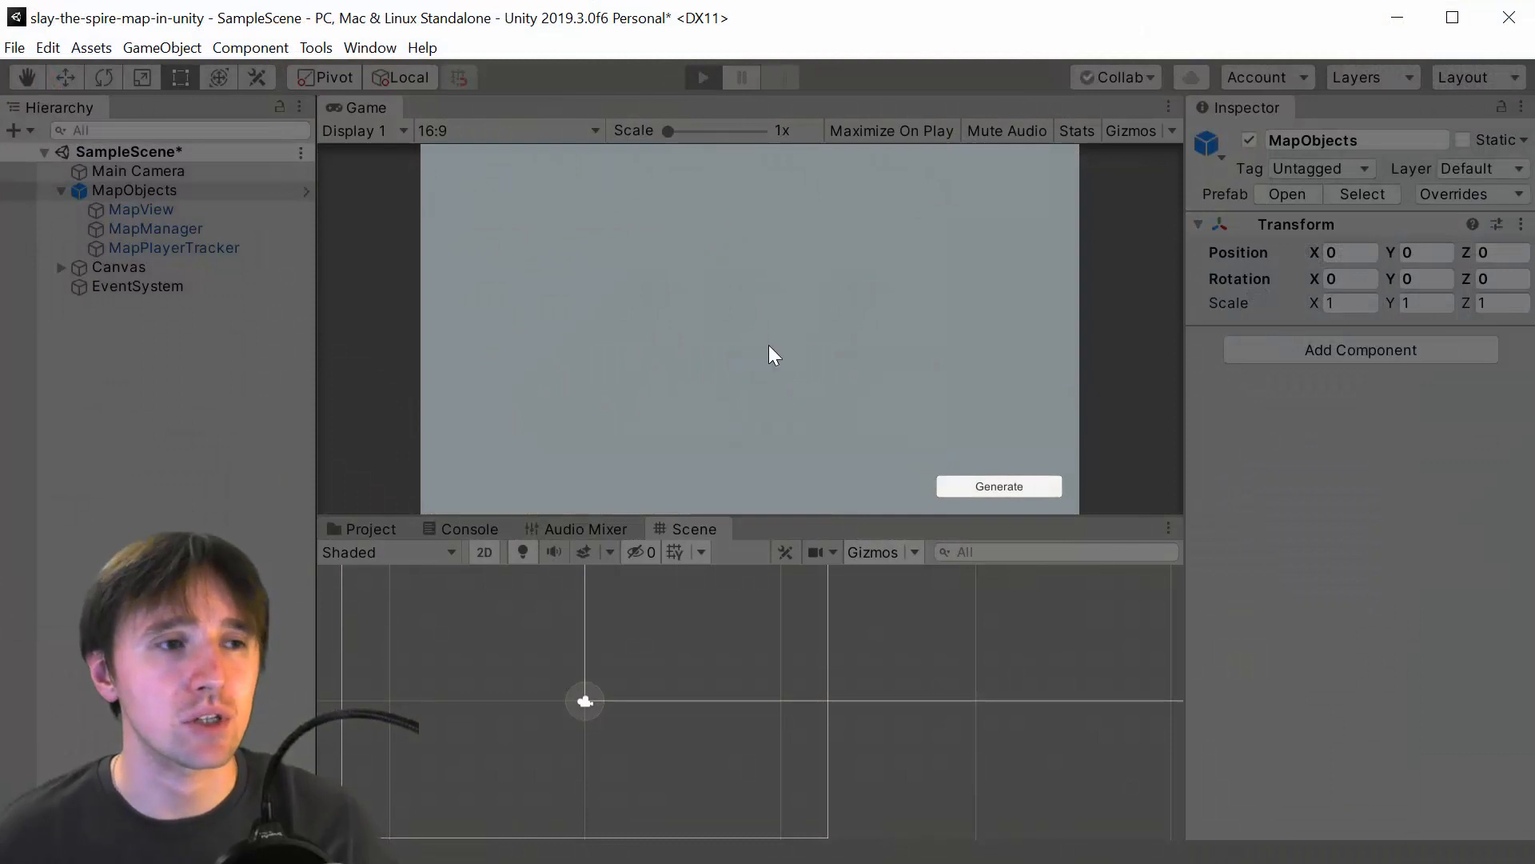
# Run SampleScene in the Unity editor and inspect the generated map between its starting nodes and the boss
pyautogui.hotkey('ctrl', 'p')
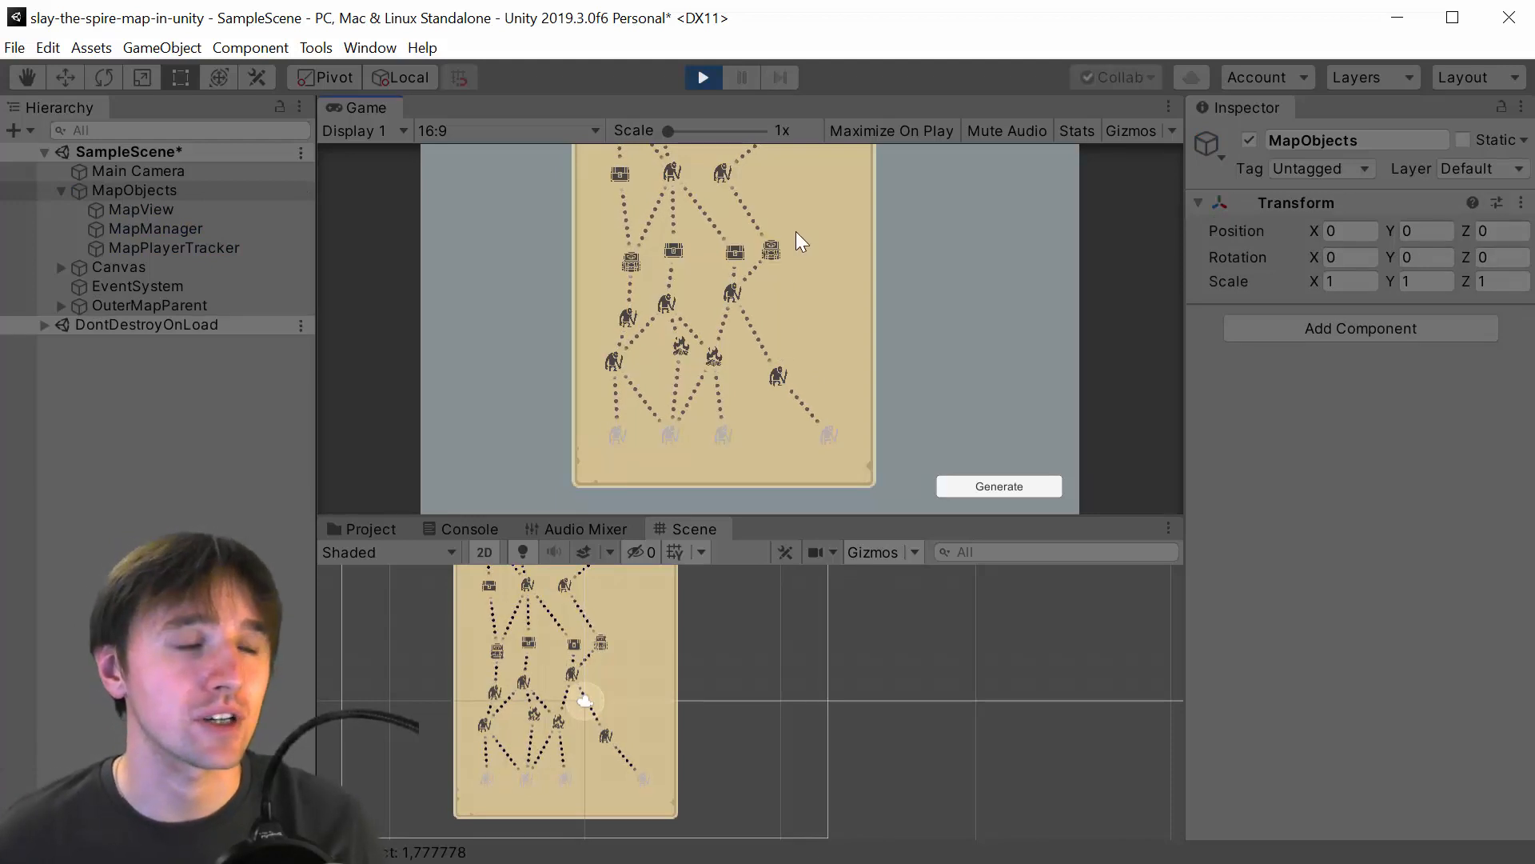
pyautogui.moveTo(795, 231)
pyautogui.mouseDown()
pyautogui.moveTo(769, 507)
pyautogui.moveTo(752, 284)
pyautogui.mouseUp()
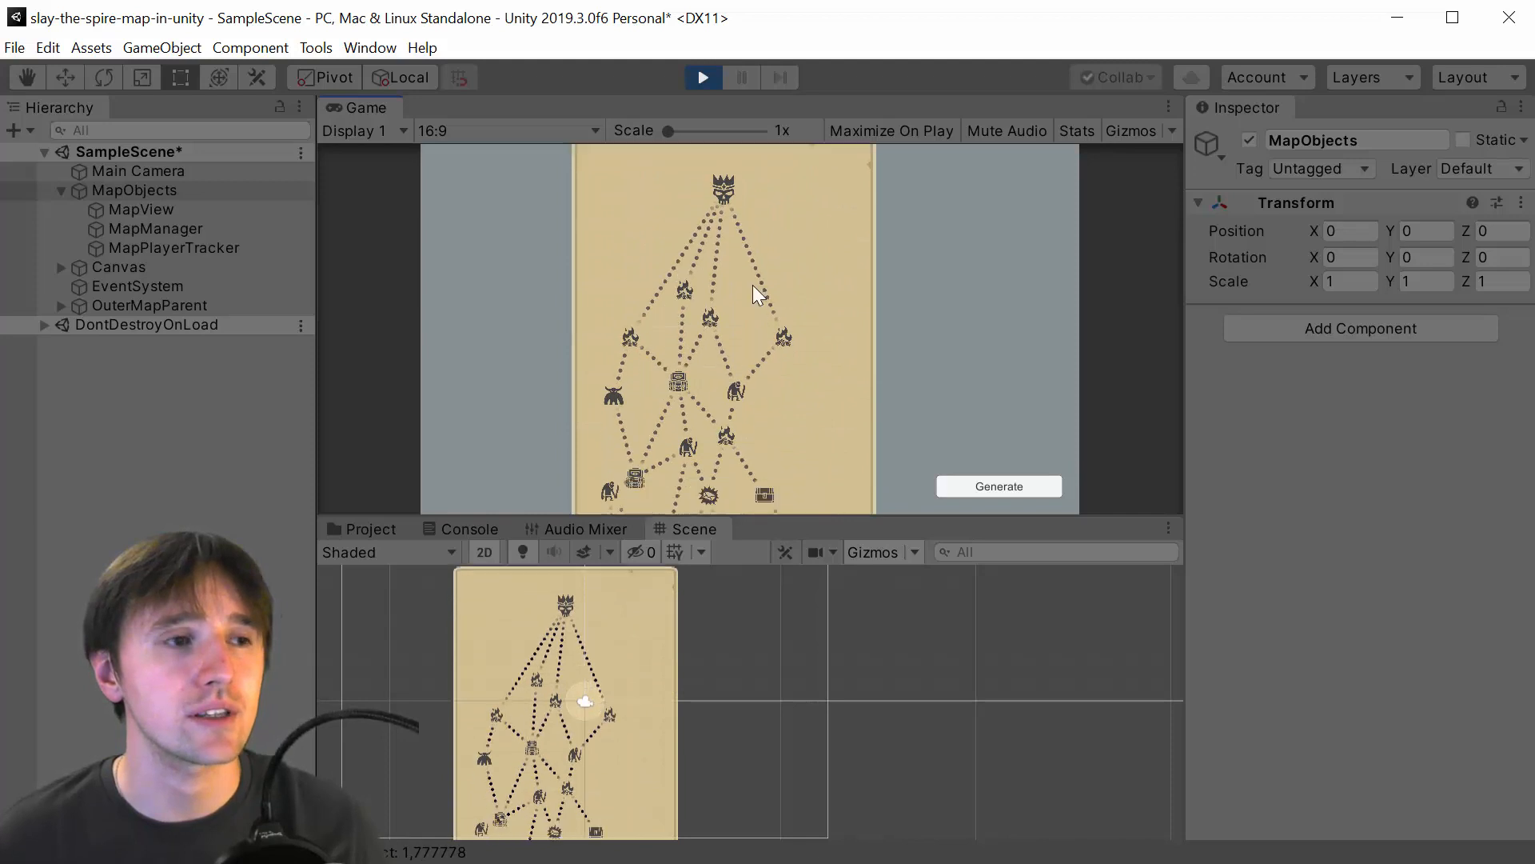
pyautogui.moveTo(765, 358); pyautogui.dragTo(787, 172)
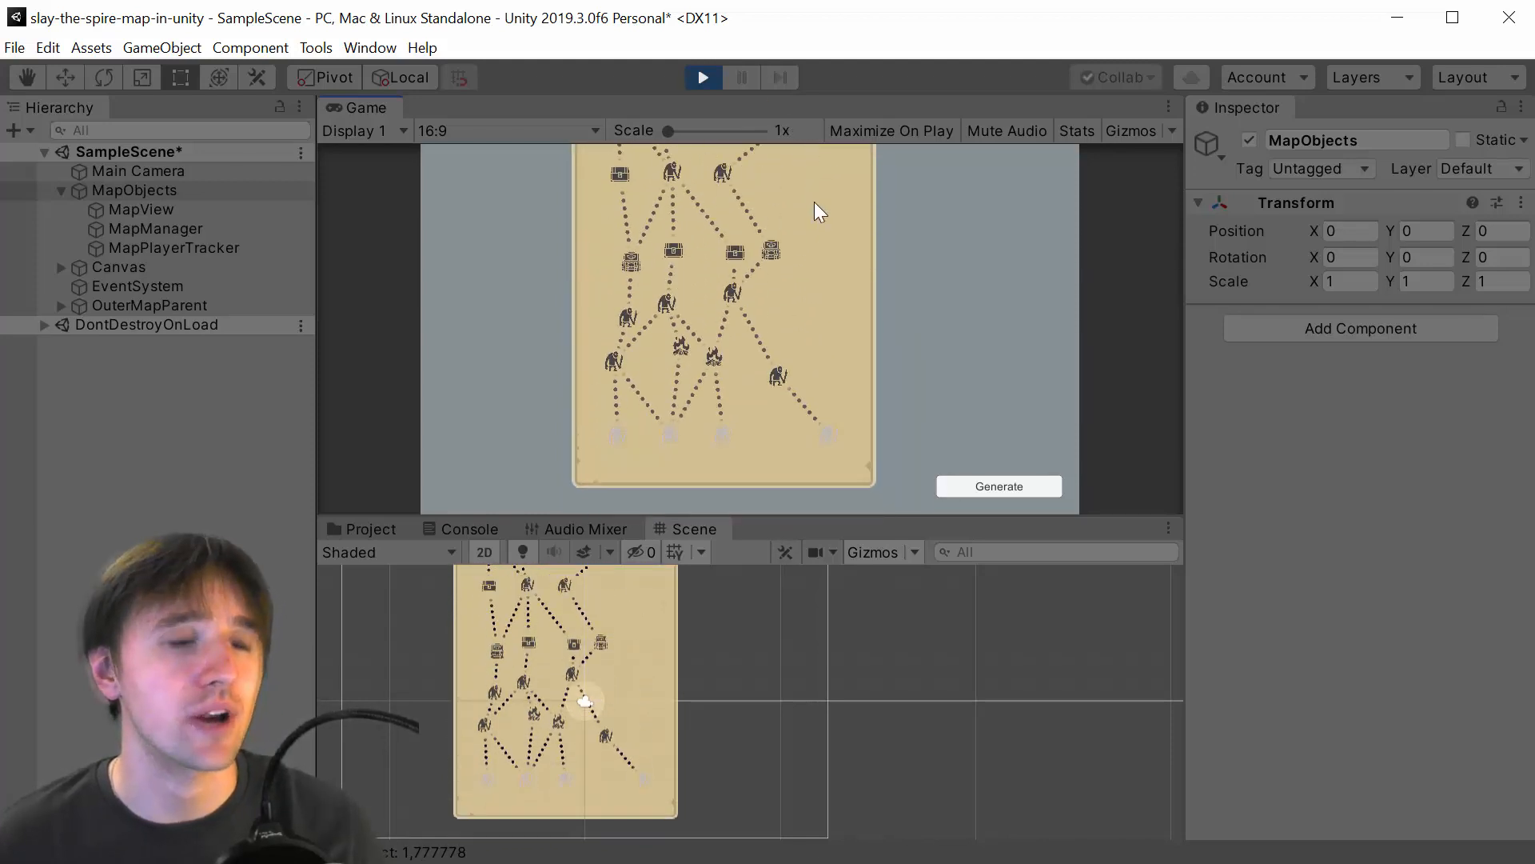
# Travel from the third starting enemy node through the campfire and the next enemy to the treasure chest node
pyautogui.click(723, 434)
pyautogui.click(717, 353)
pyautogui.click(733, 295)
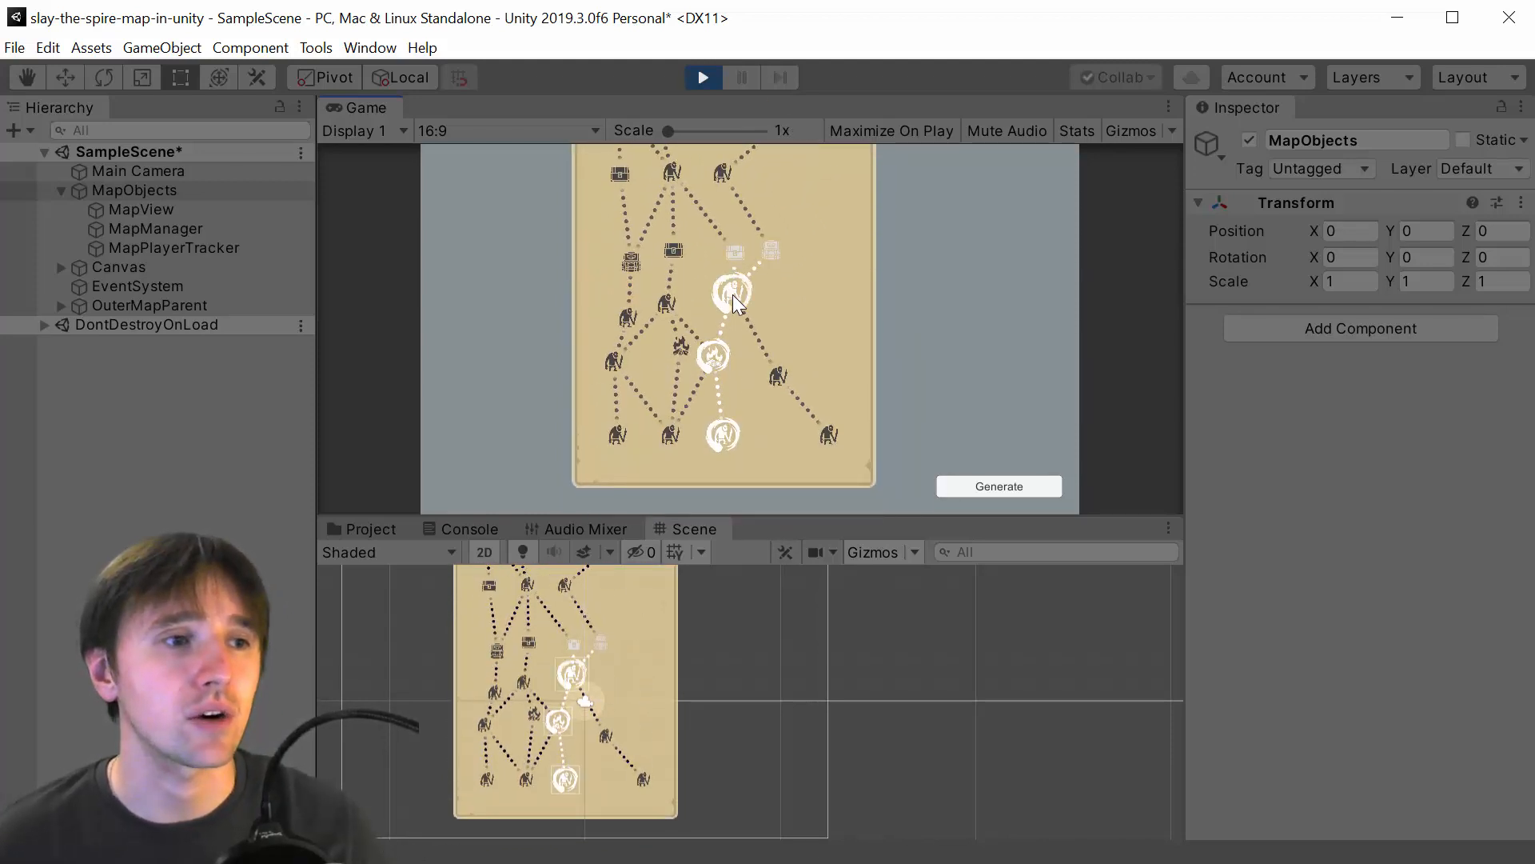
pyautogui.moveTo(732, 295); pyautogui.dragTo(742, 390)
pyautogui.click(734, 390)
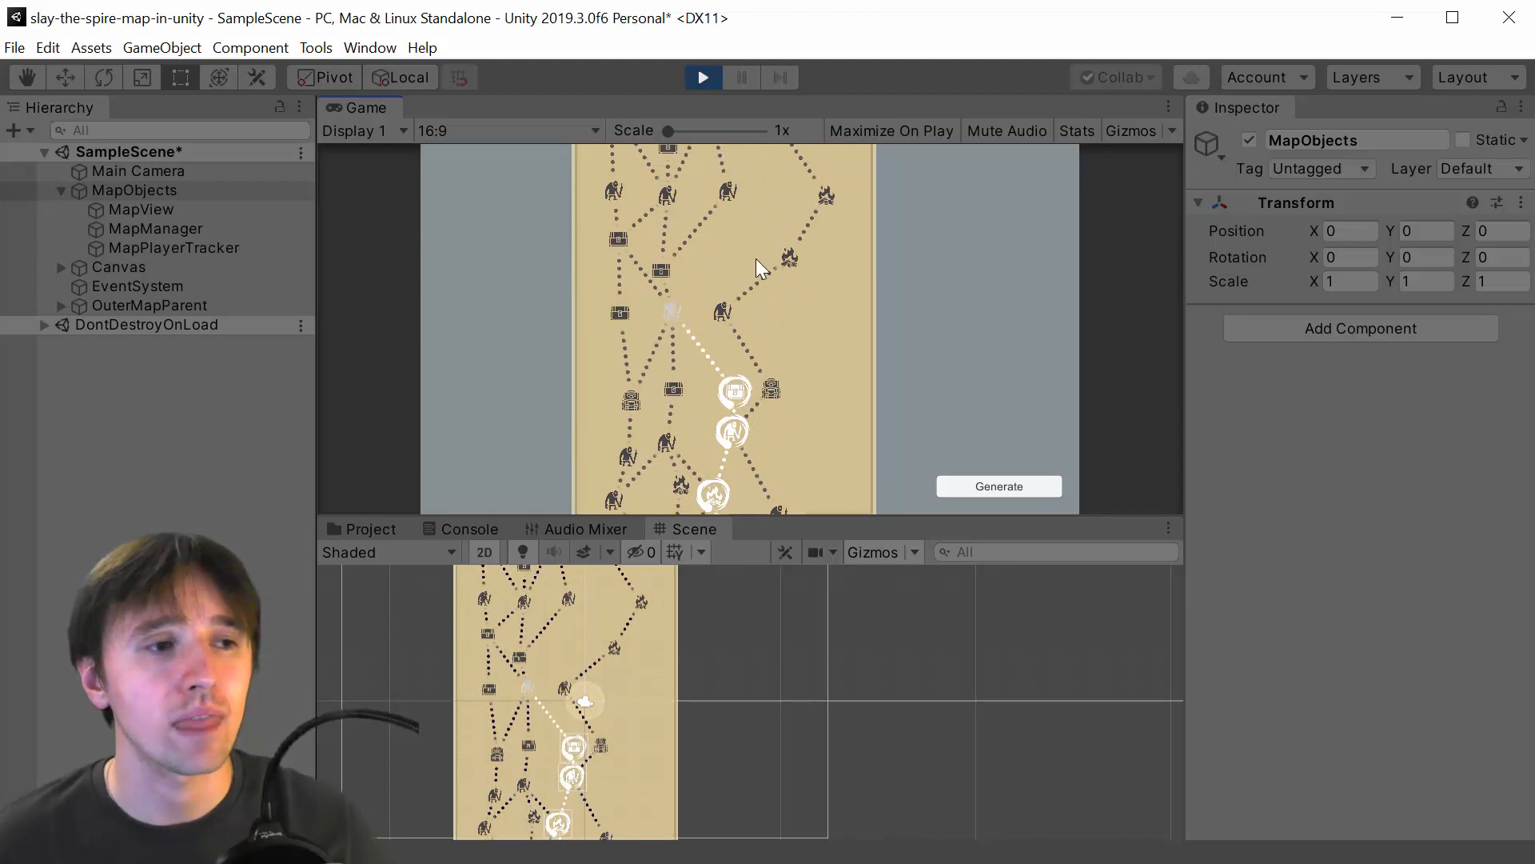
# Review the vertical map from the starting nodes to the boss and stop play mode
pyautogui.moveTo(833, 425); pyautogui.dragTo(841, 187)
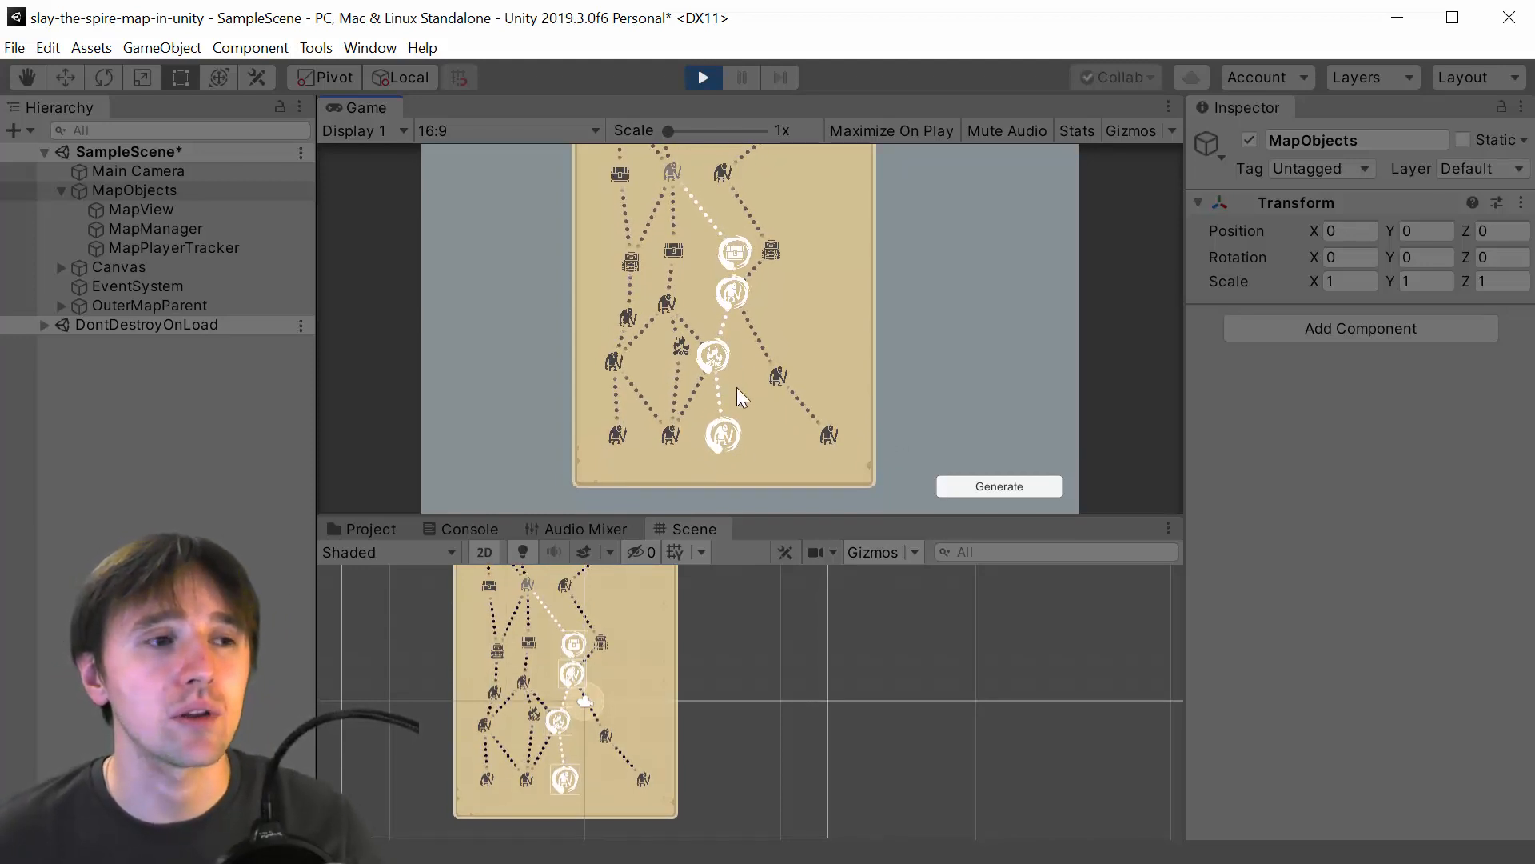
pyautogui.moveTo(774, 315); pyautogui.dragTo(797, 467)
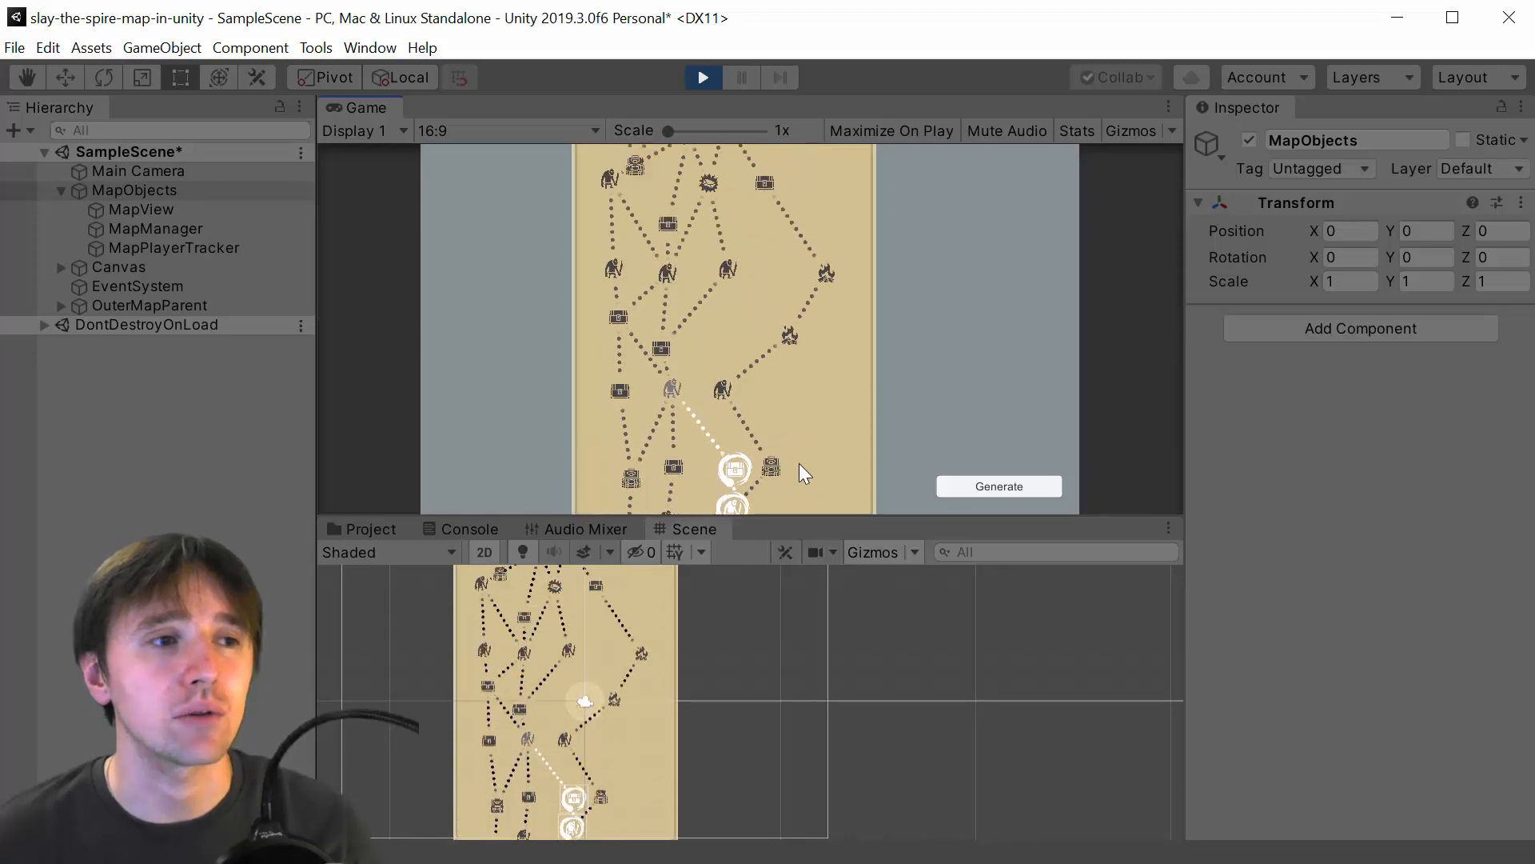
pyautogui.moveTo(771, 275); pyautogui.dragTo(754, 339)
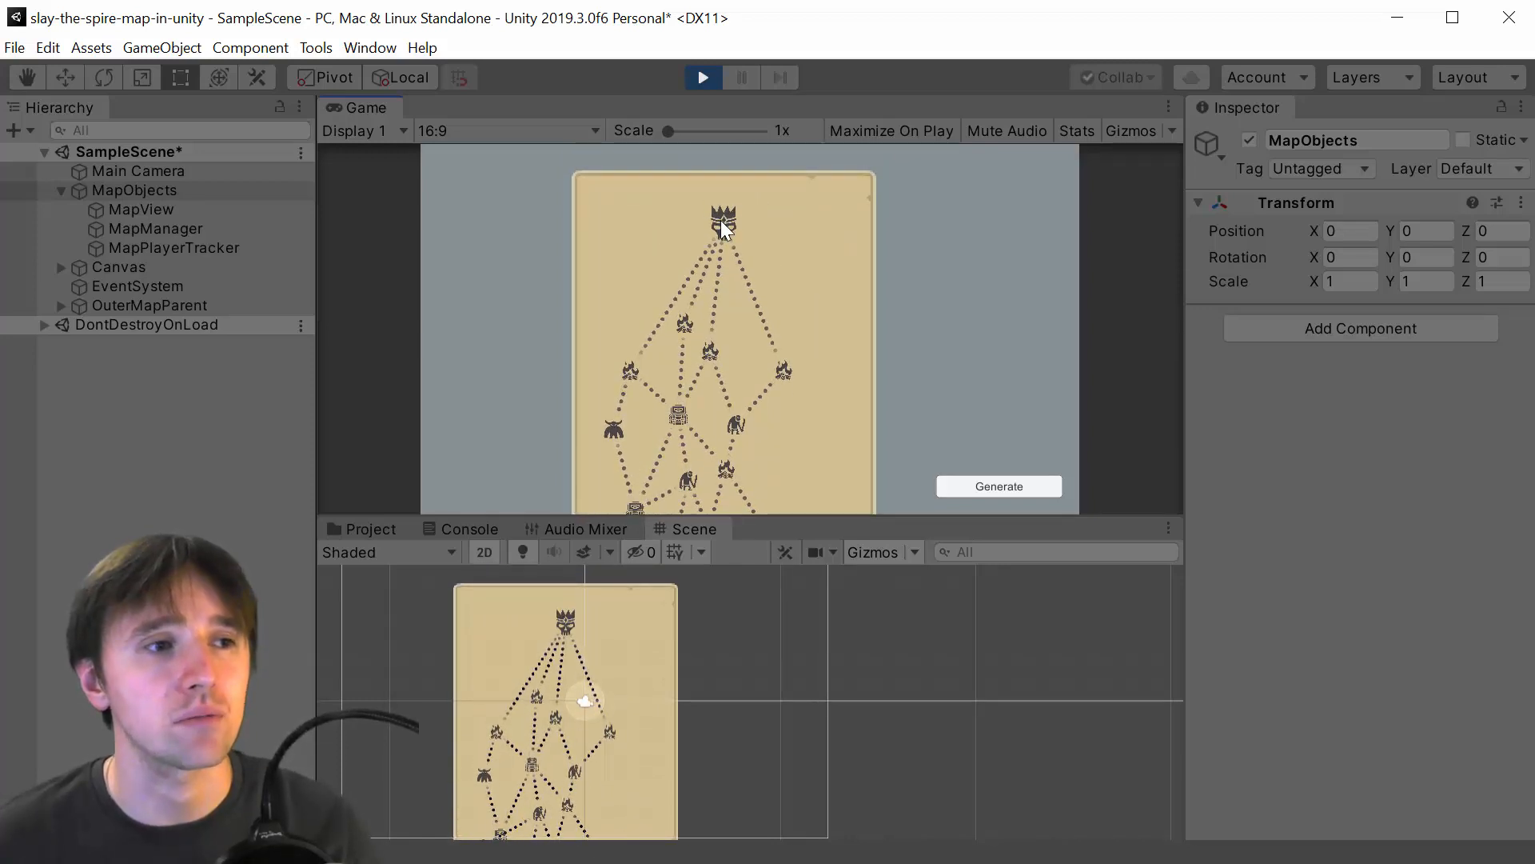
pyautogui.moveTo(823, 344); pyautogui.dragTo(825, 185)
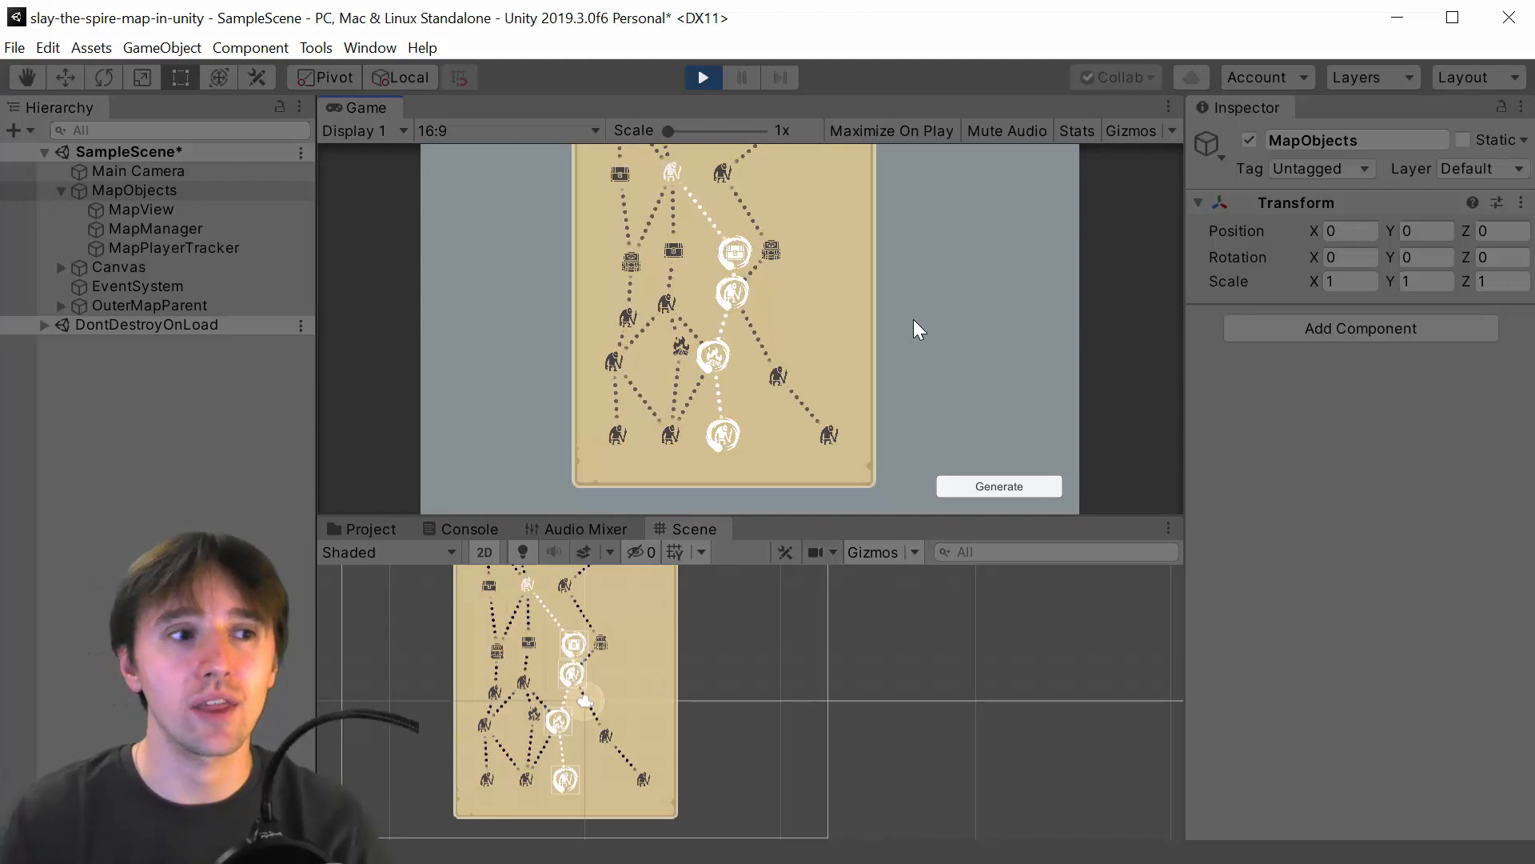
pyautogui.click(703, 77)
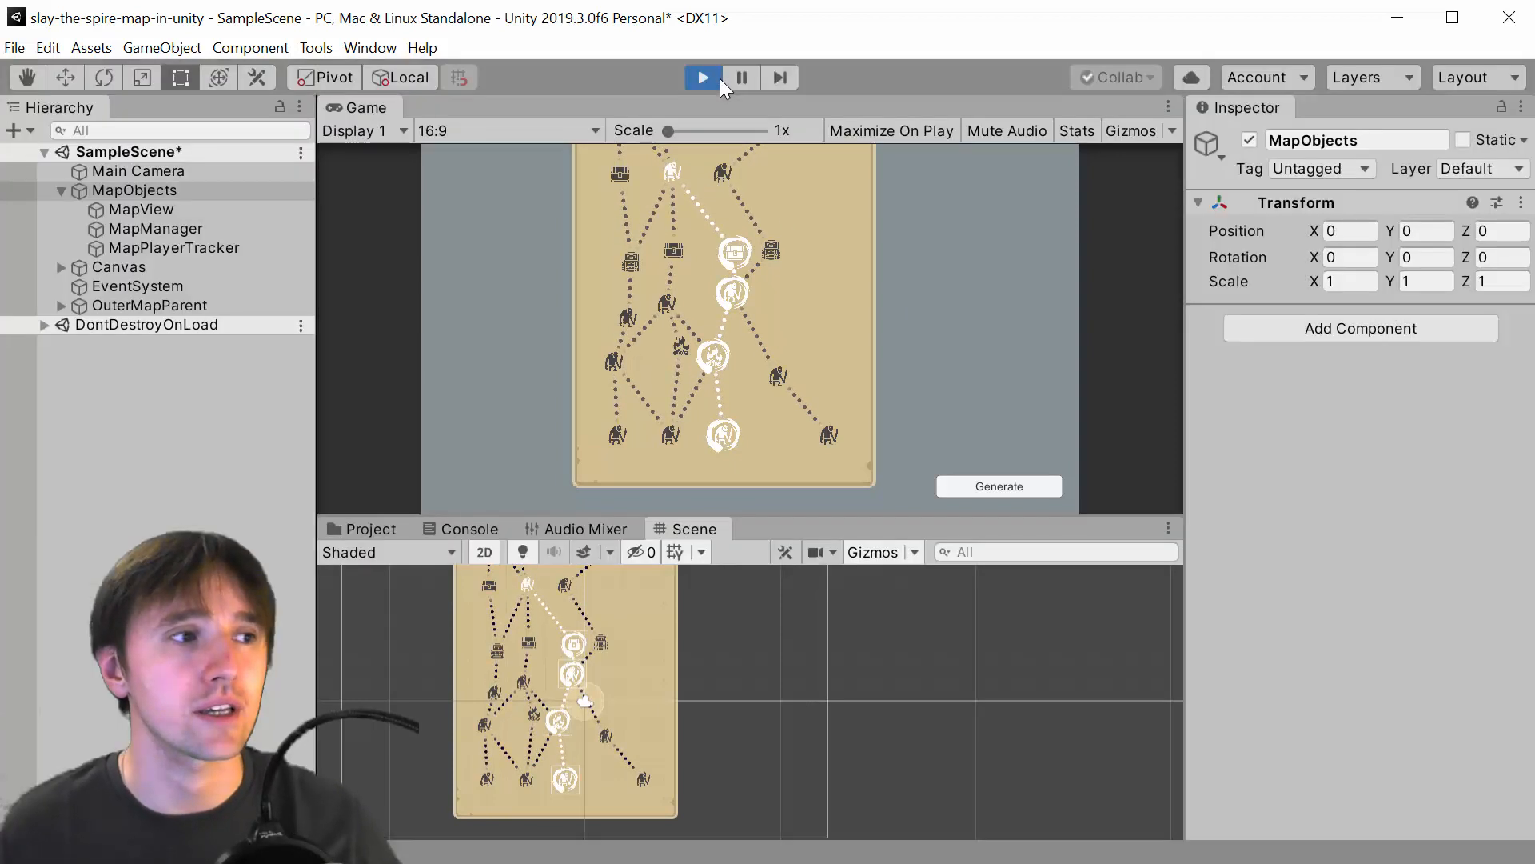
# Set the orientation of the MapView object's Map View script to Left To Right
pyautogui.click(229, 209)
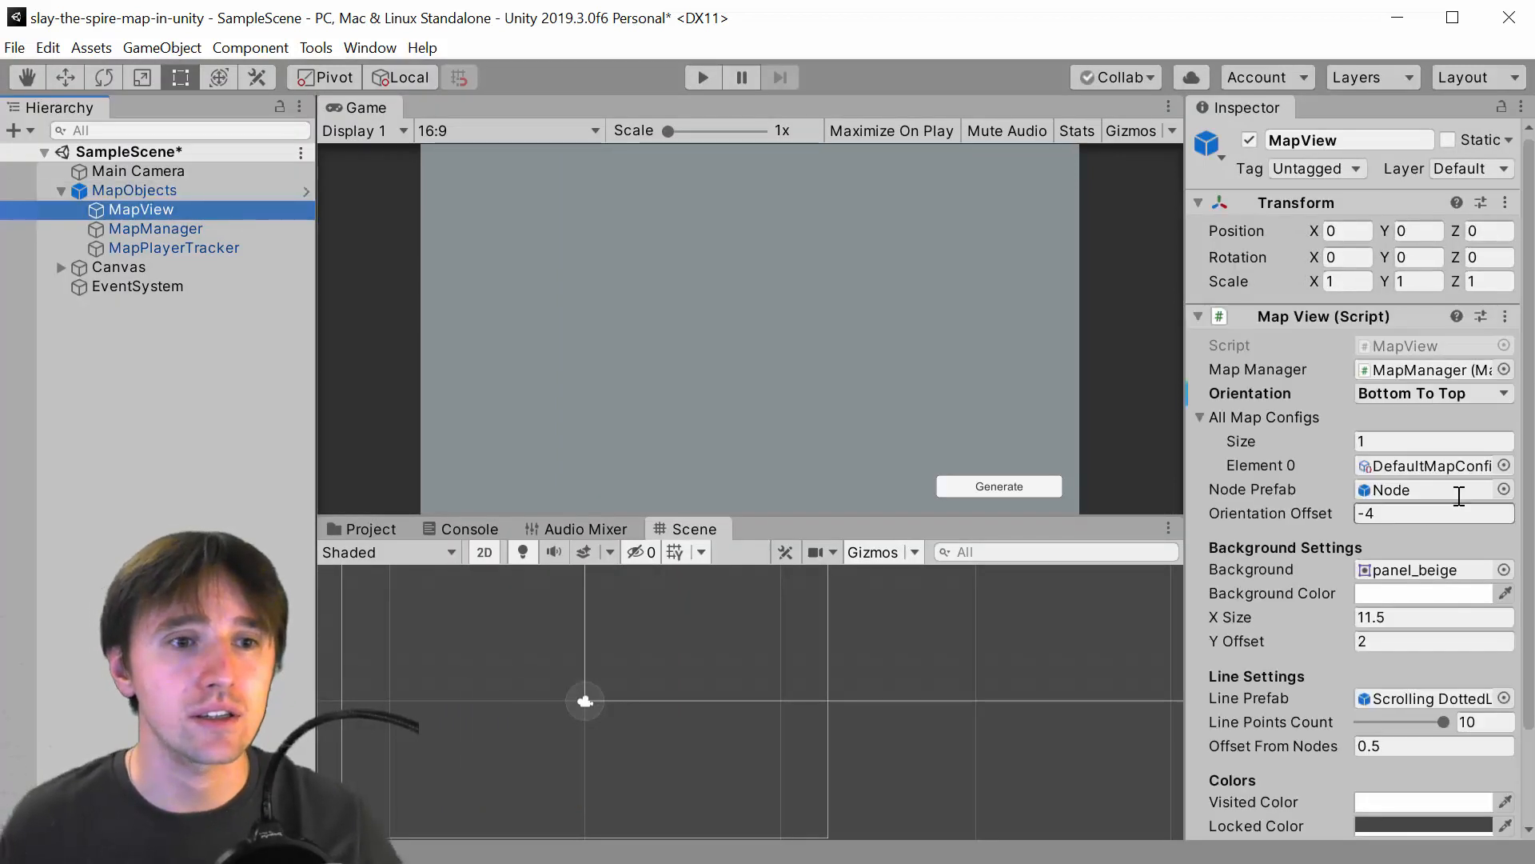
pyautogui.click(1438, 395)
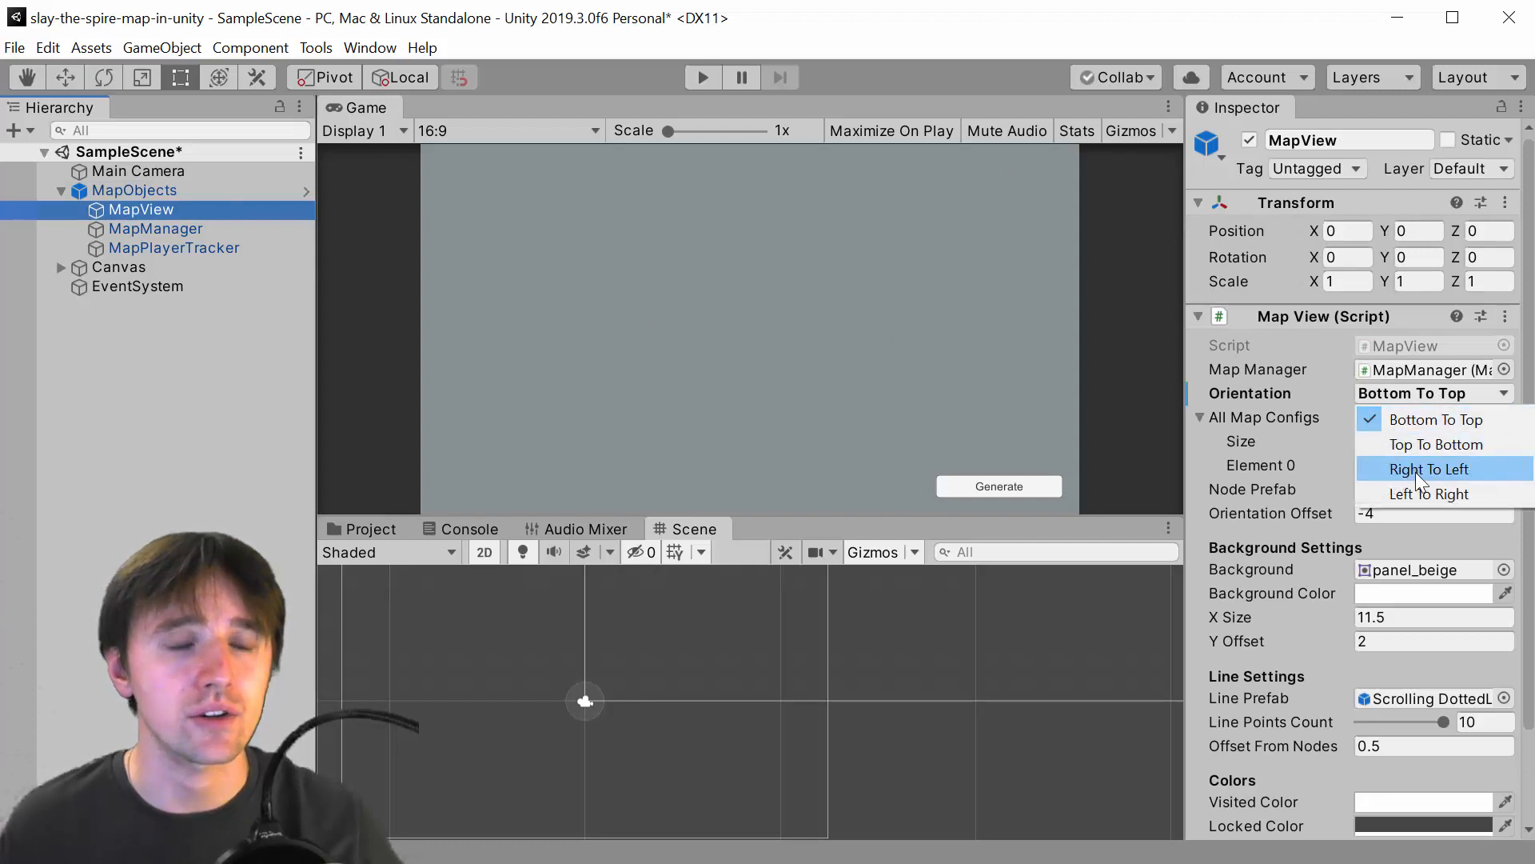
pyautogui.click(1411, 496)
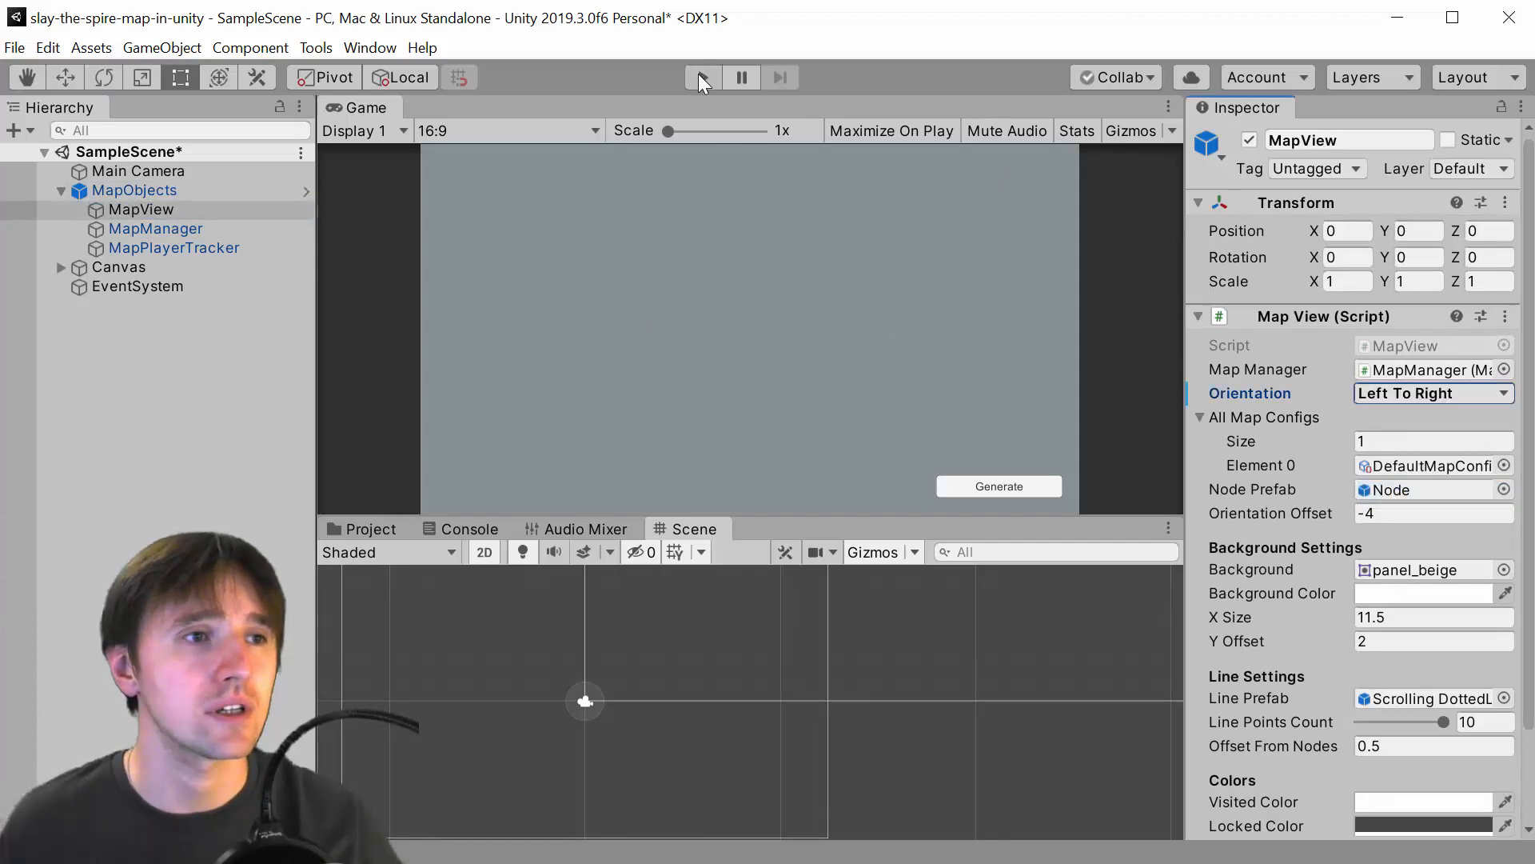
# Run the scene and extend the travelled path on the horizontal map to the next enemy and treasure chest nodes
pyautogui.click(702, 79)
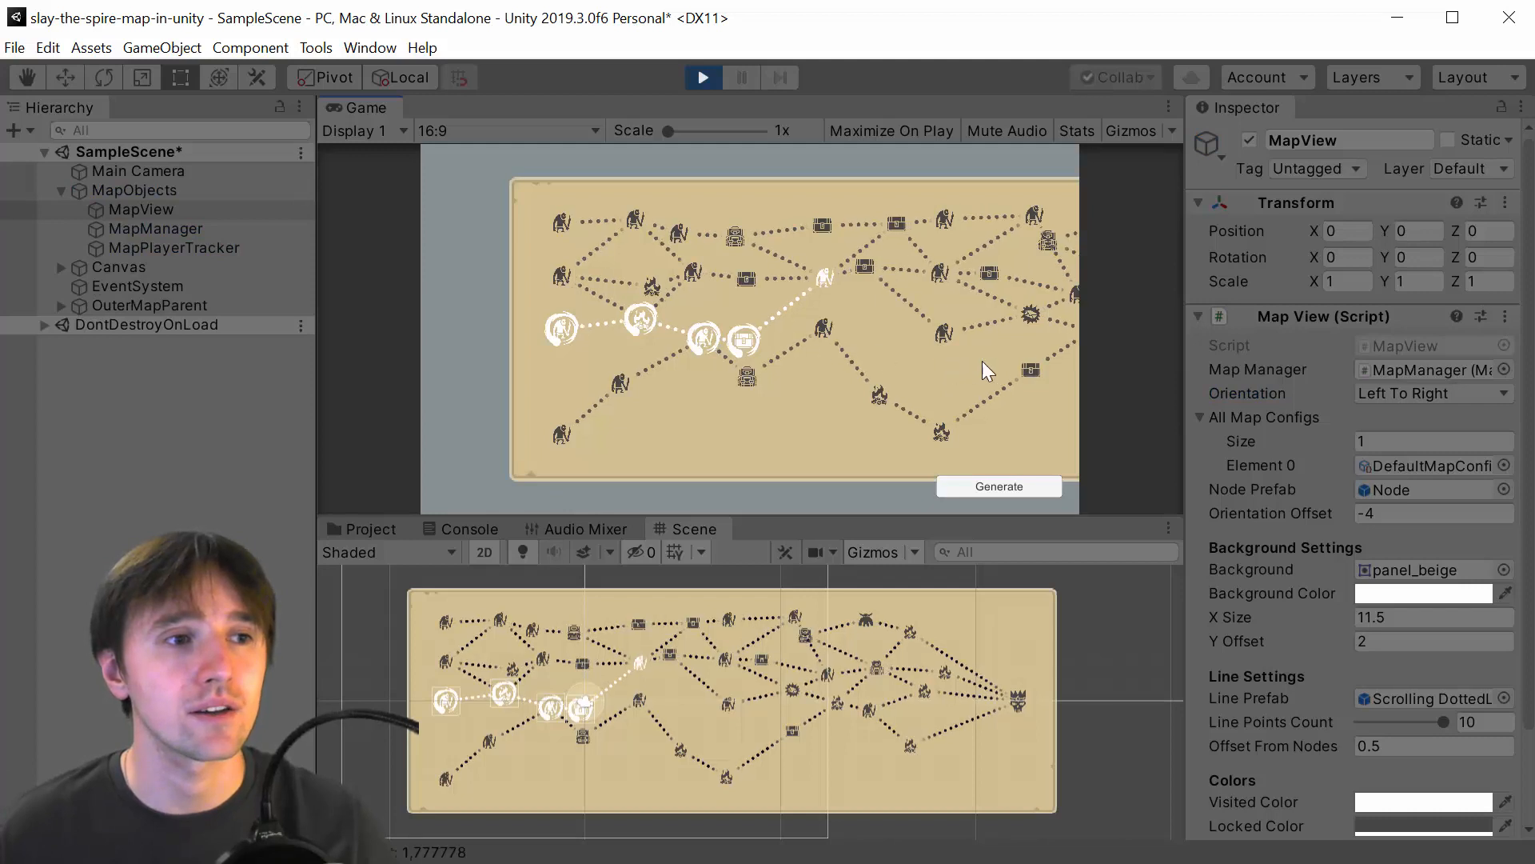
pyautogui.moveTo(982, 362); pyautogui.dragTo(523, 300)
pyautogui.moveTo(897, 346); pyautogui.dragTo(1030, 342)
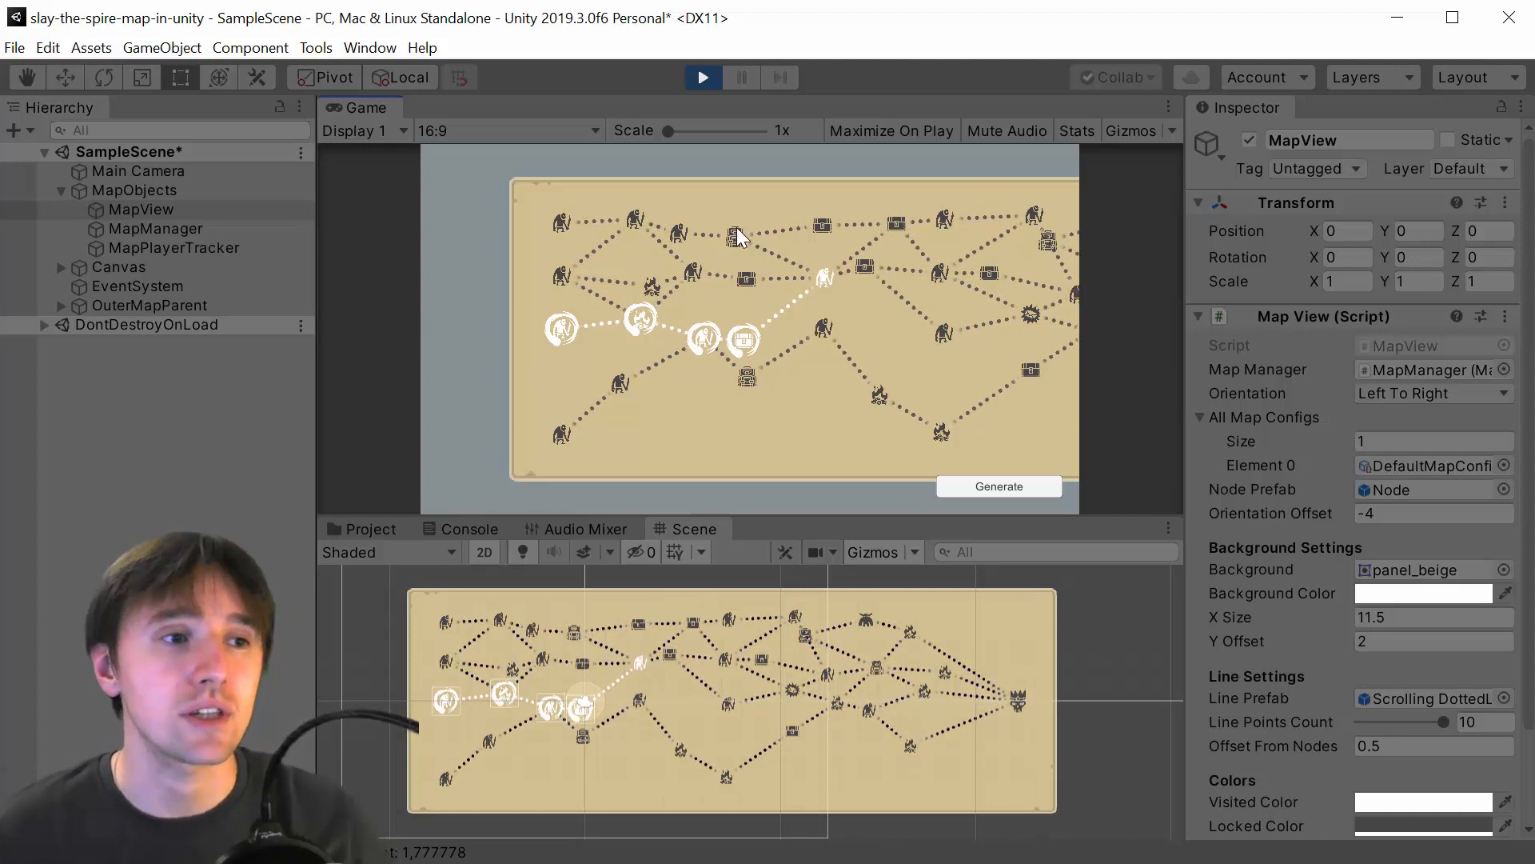
pyautogui.click(823, 278)
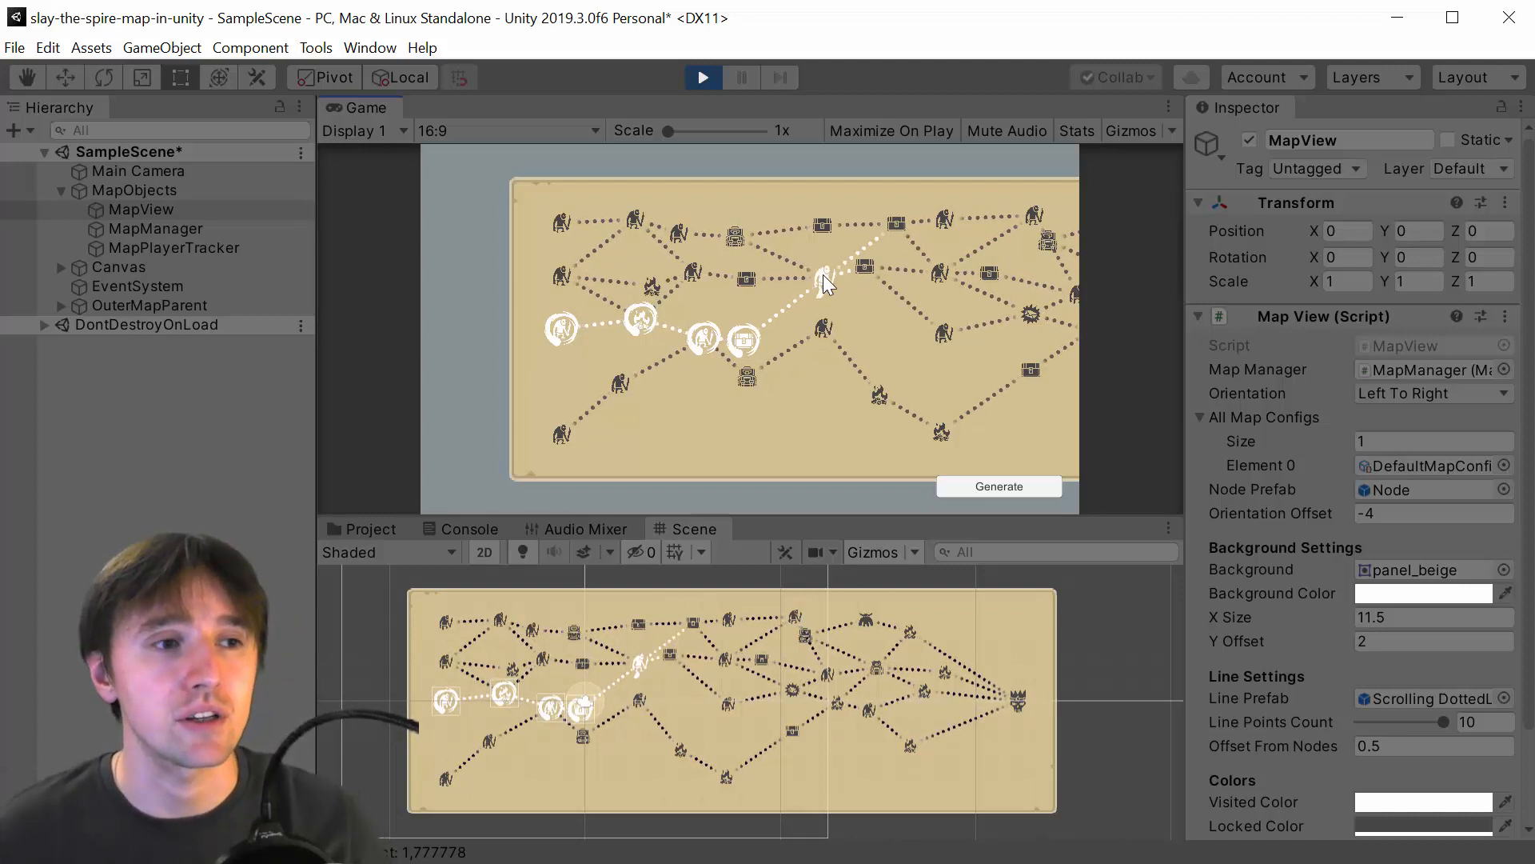
pyautogui.click(874, 273)
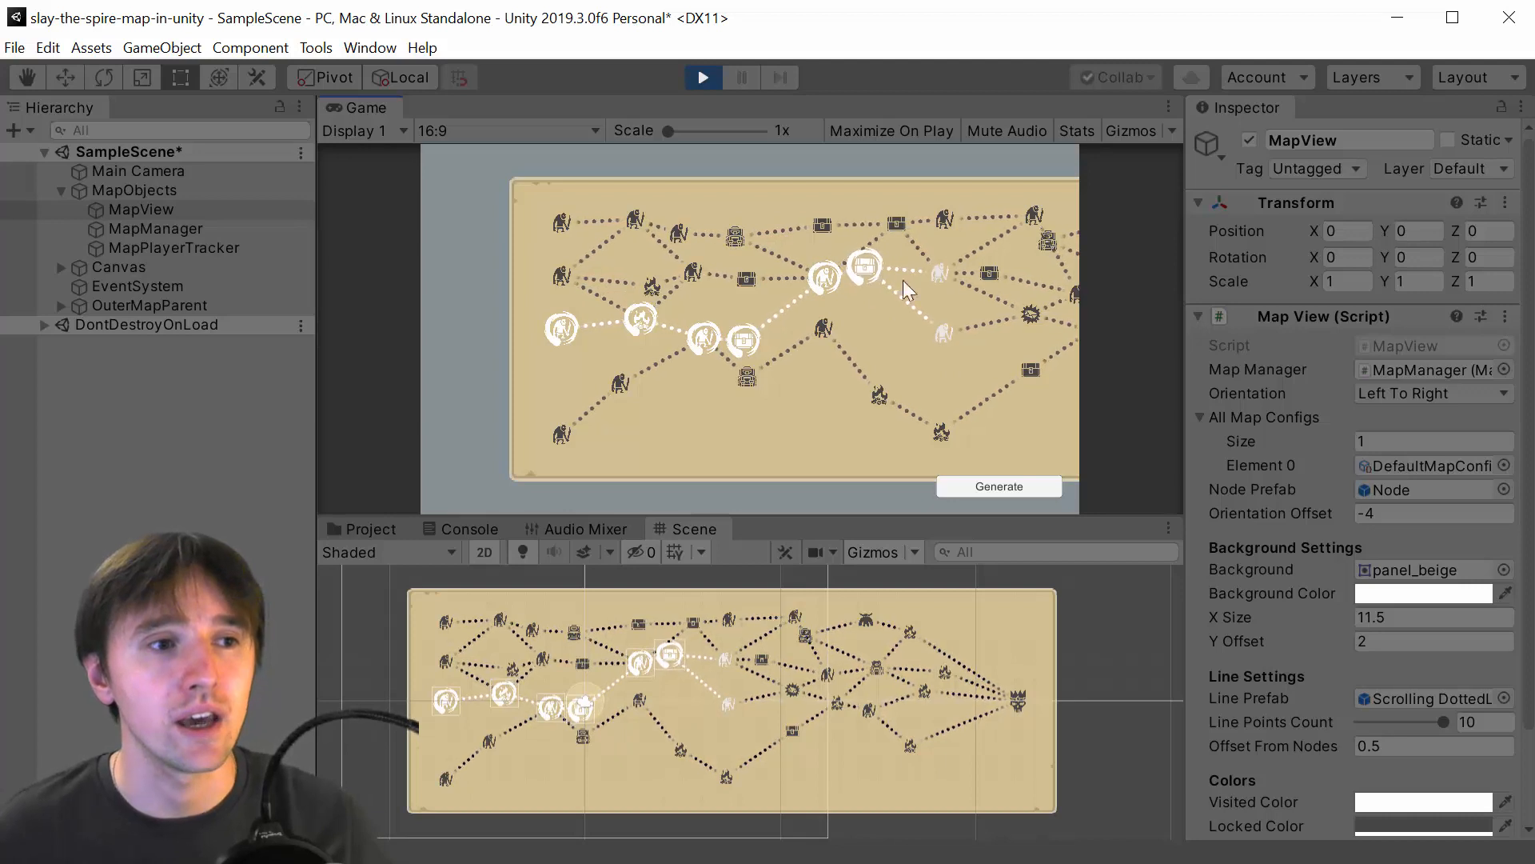
# Restart play mode to check the saved path on the horizontal map, and stop it
pyautogui.click(694, 78)
pyautogui.click(709, 83)
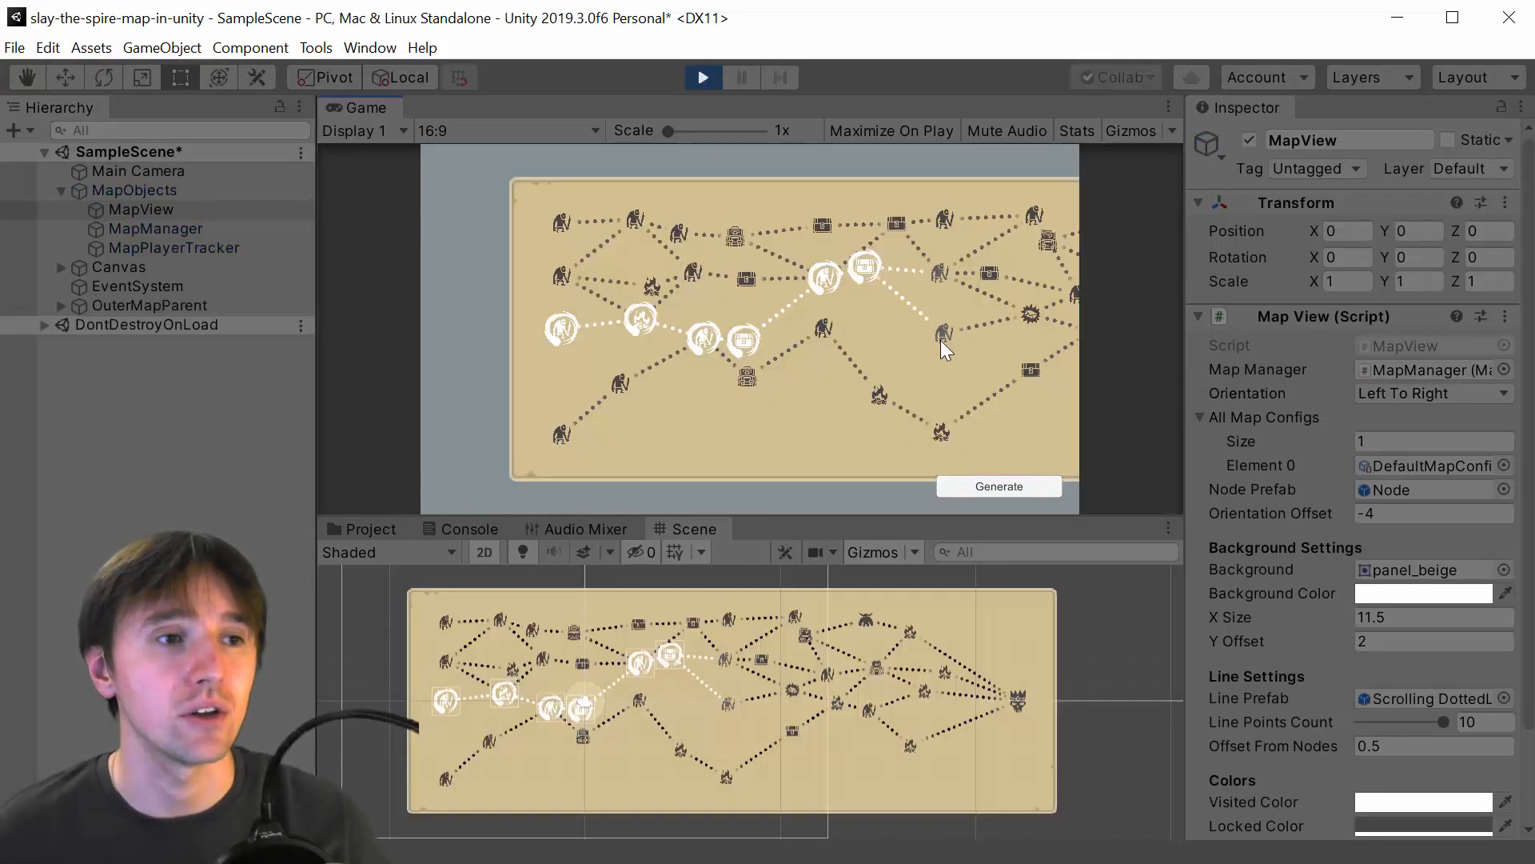
pyautogui.moveTo(881, 353); pyautogui.dragTo(821, 342)
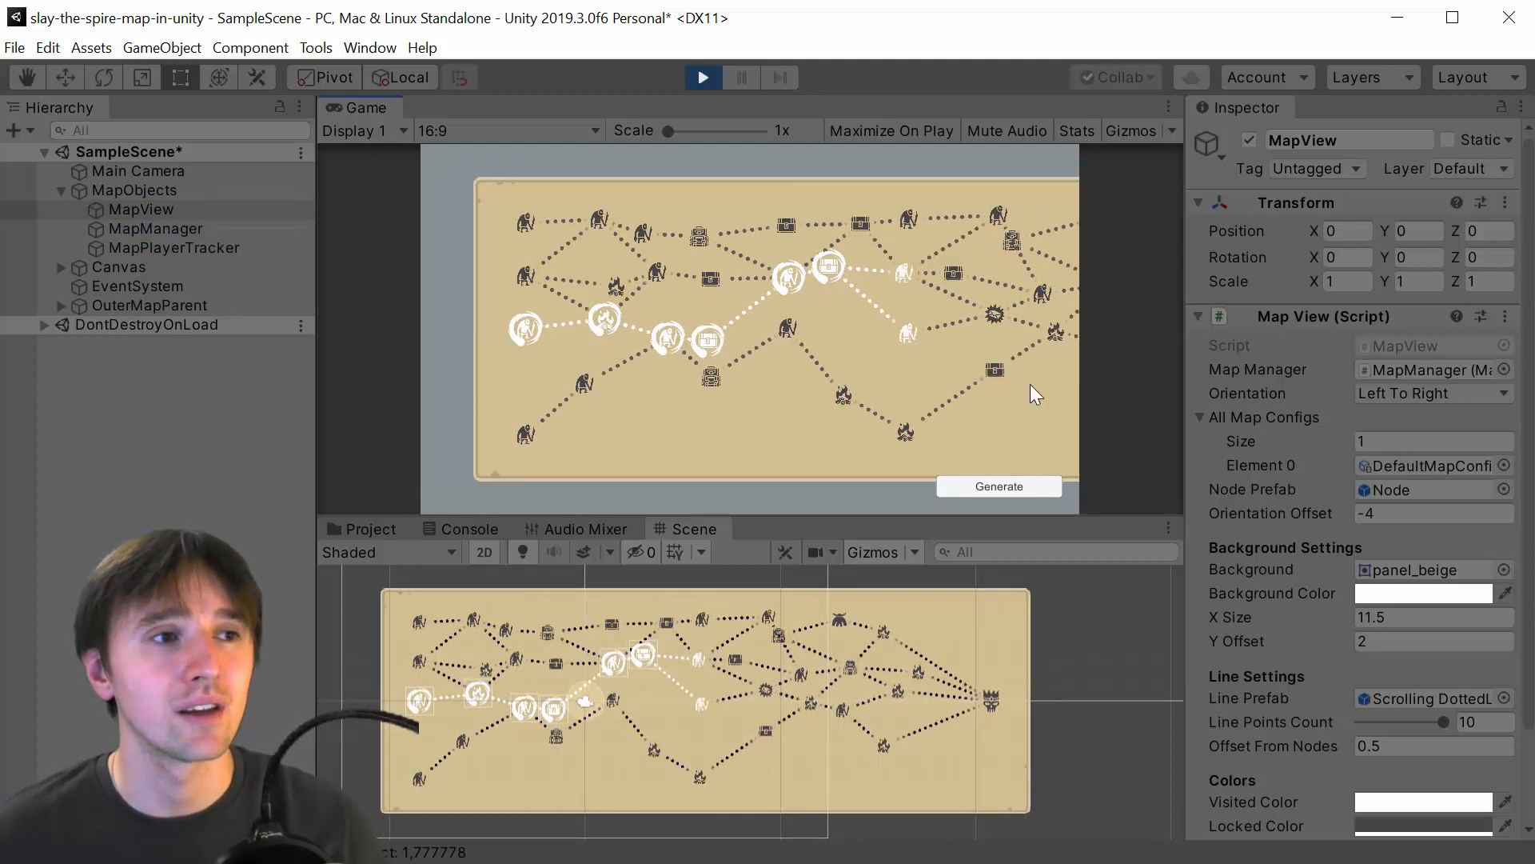
pyautogui.click(703, 78)
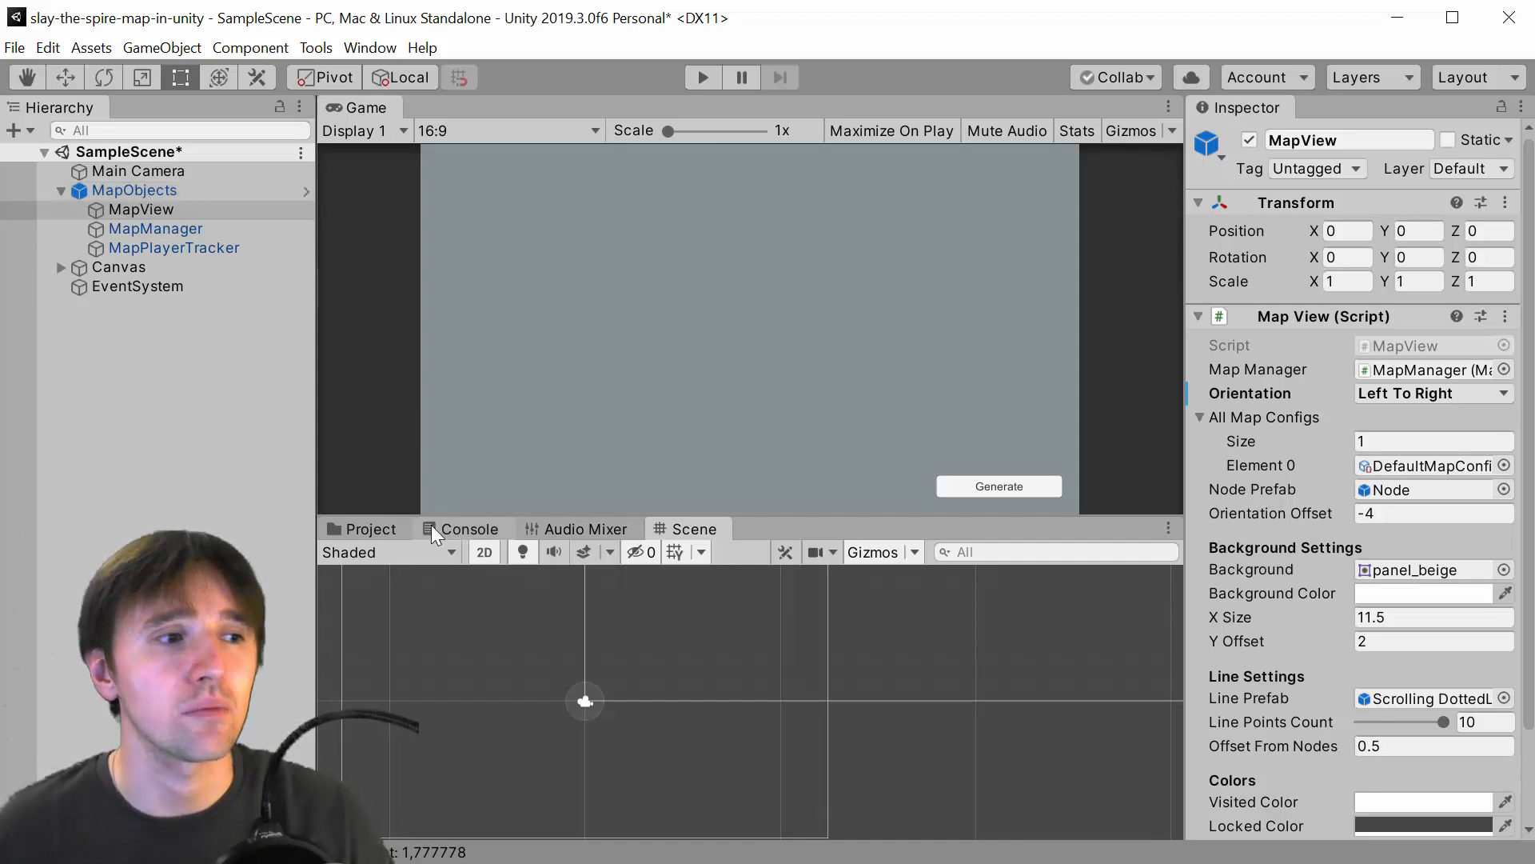
# Open the Scenes folder among the project's assets
pyautogui.click(347, 528)
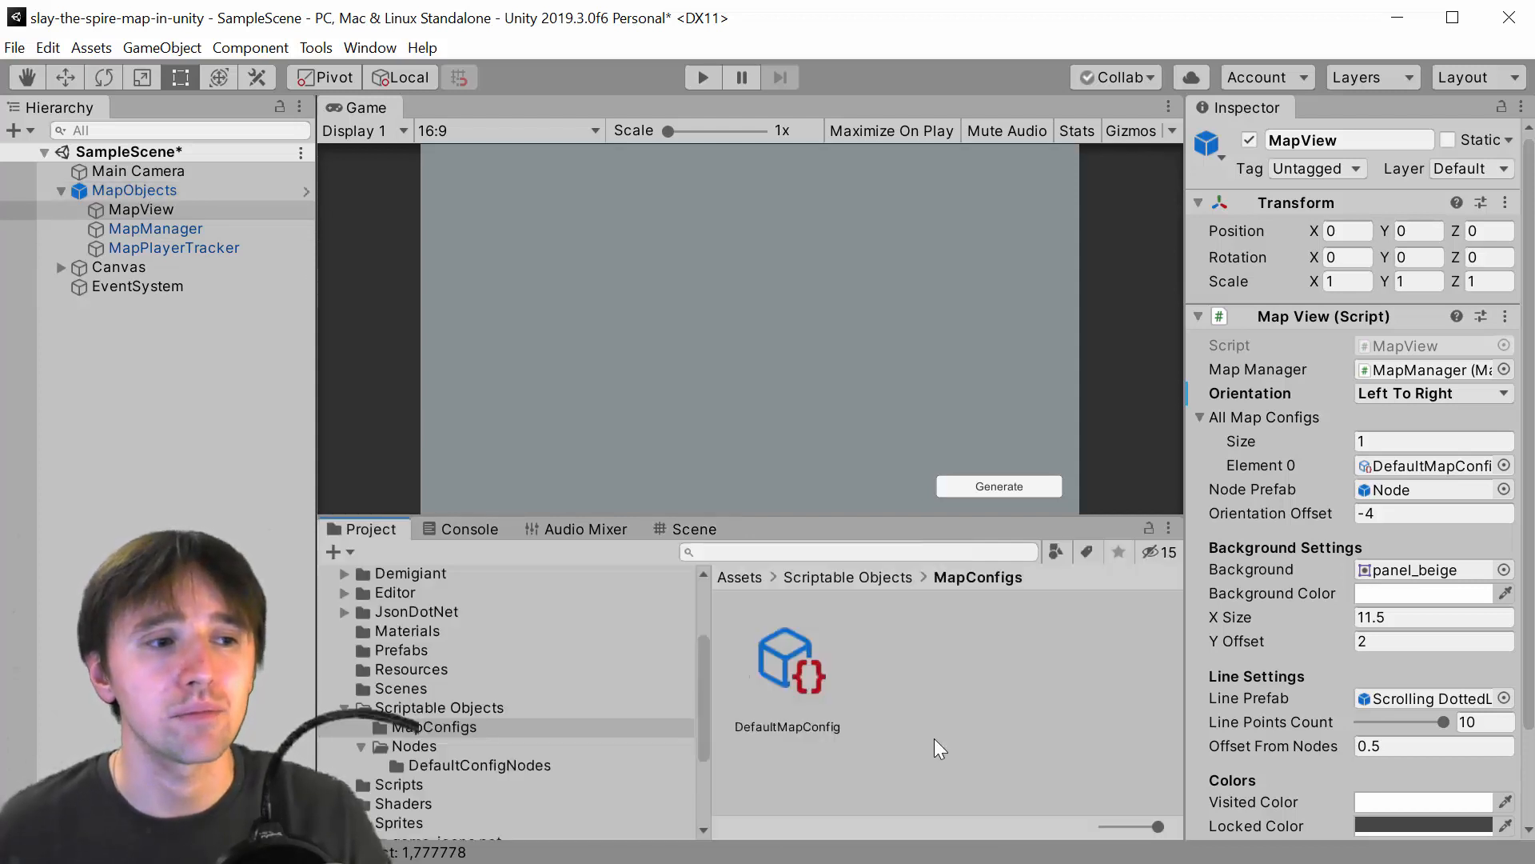
pyautogui.click(728, 580)
pyautogui.scroll(-4, 1057, 726)
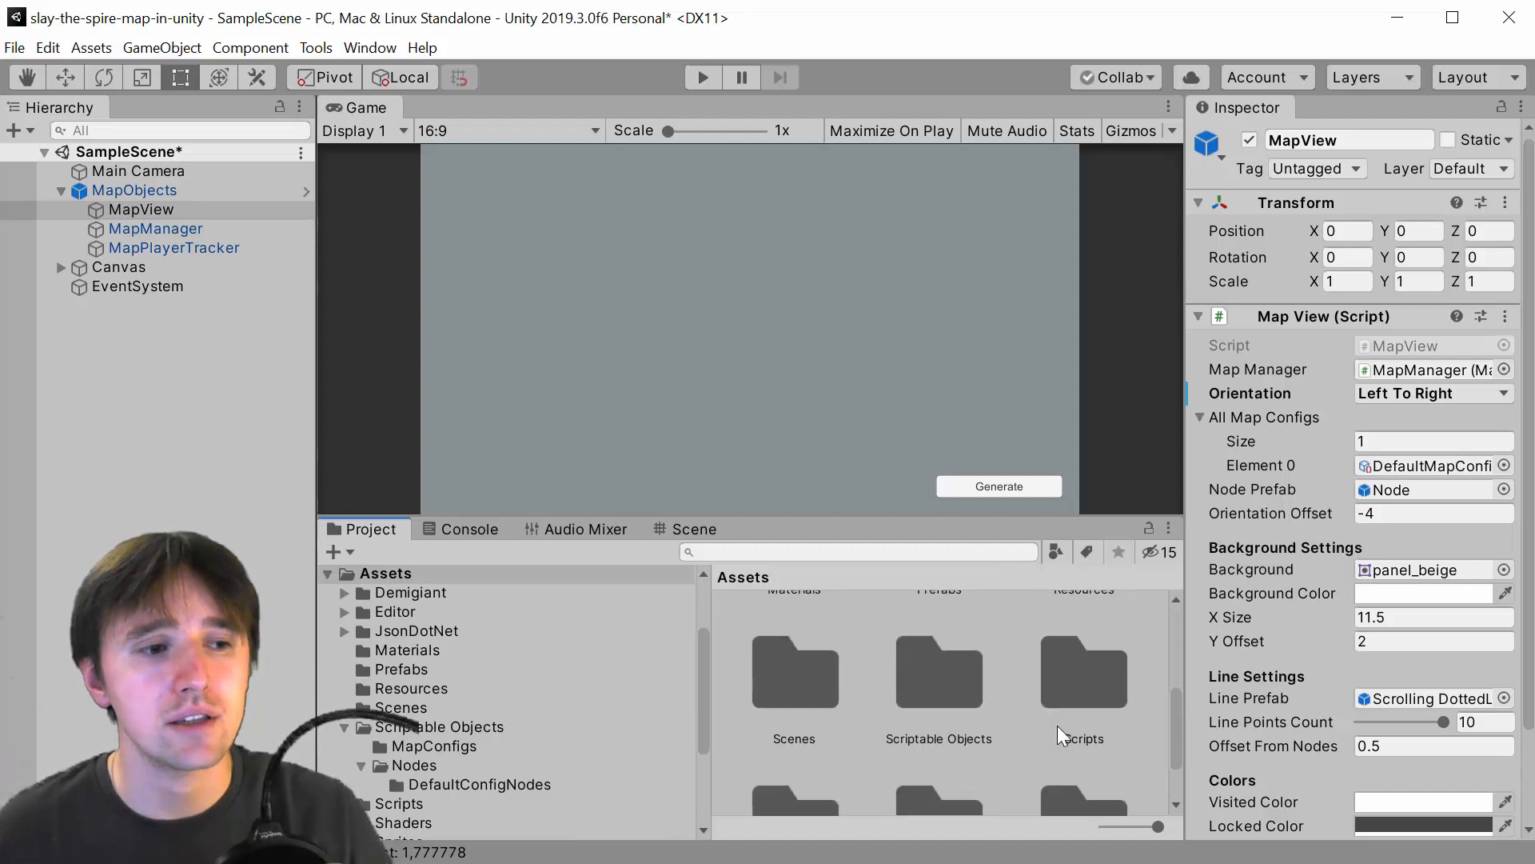
pyautogui.doubleClick(807, 687)
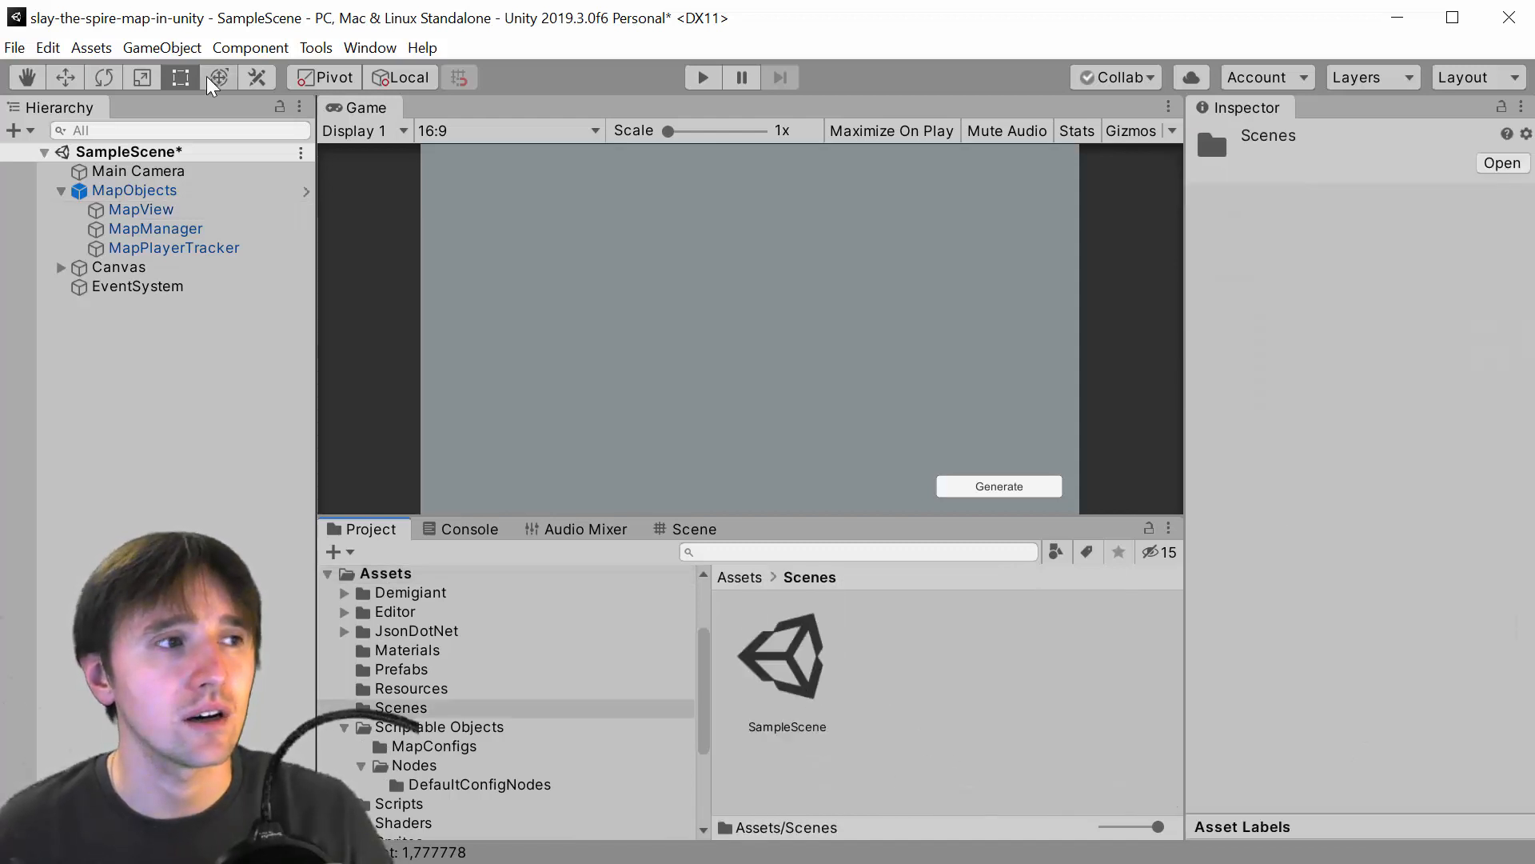
# Create a new scene without saving the changes made to SampleScene
pyautogui.click(15, 50)
pyautogui.click(48, 68)
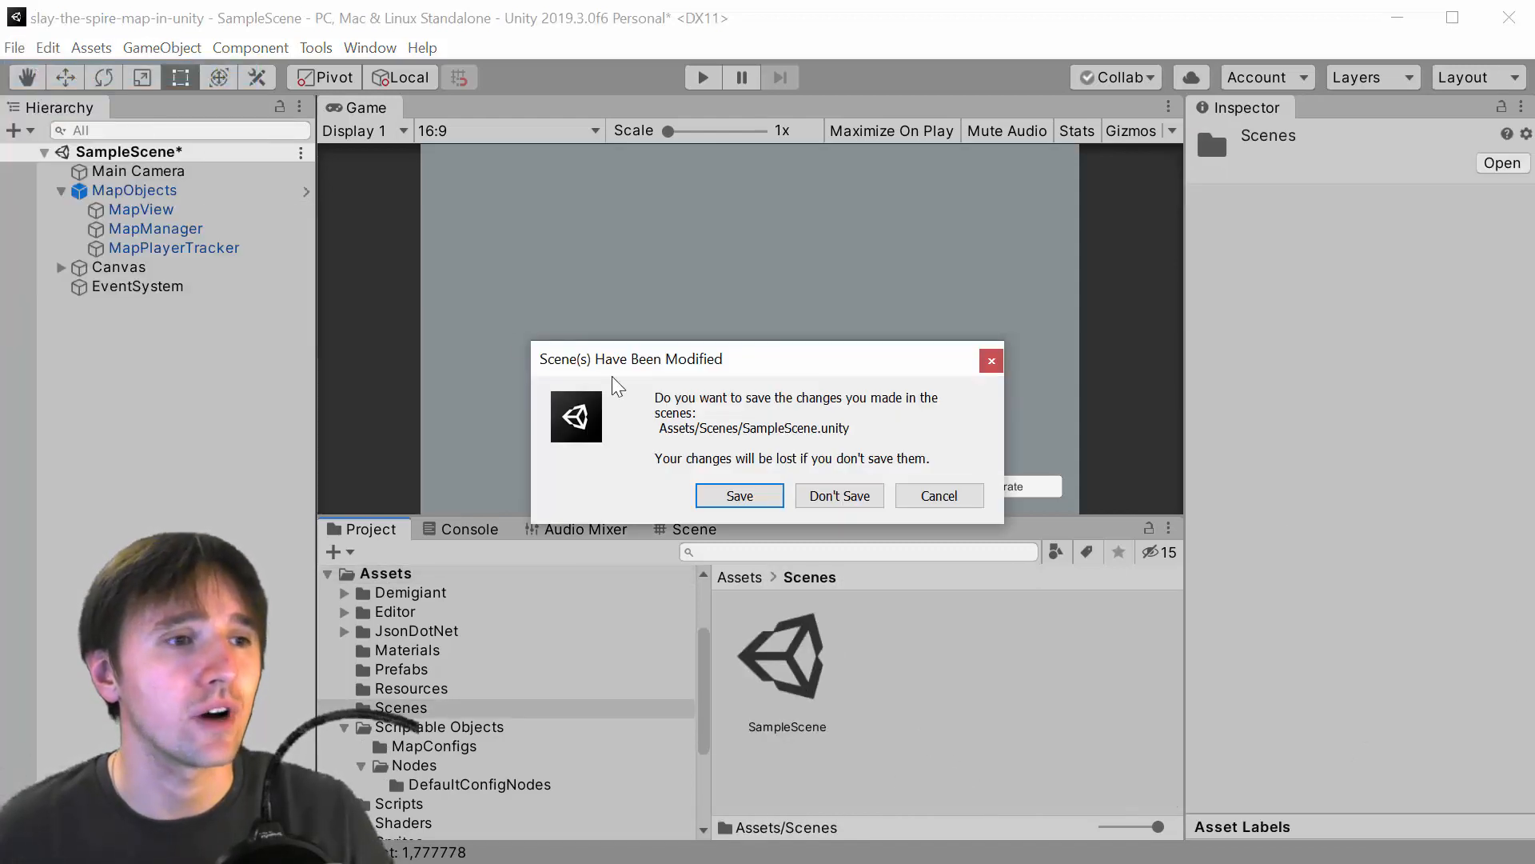
pyautogui.click(832, 499)
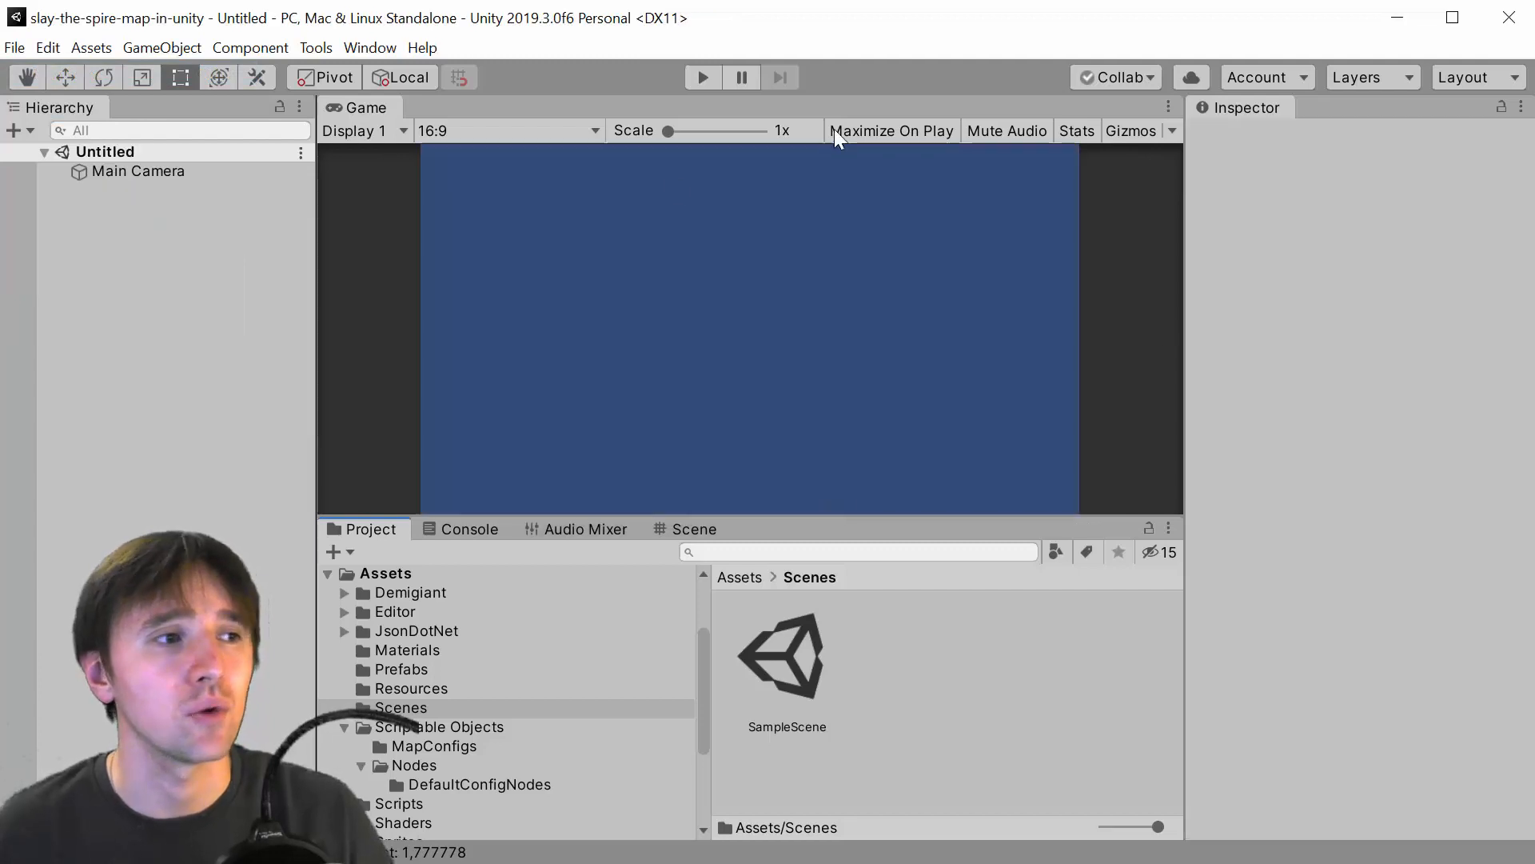
# Add the MapObjects prefab from the project's Prefabs folder to the new scene
pyautogui.click(739, 576)
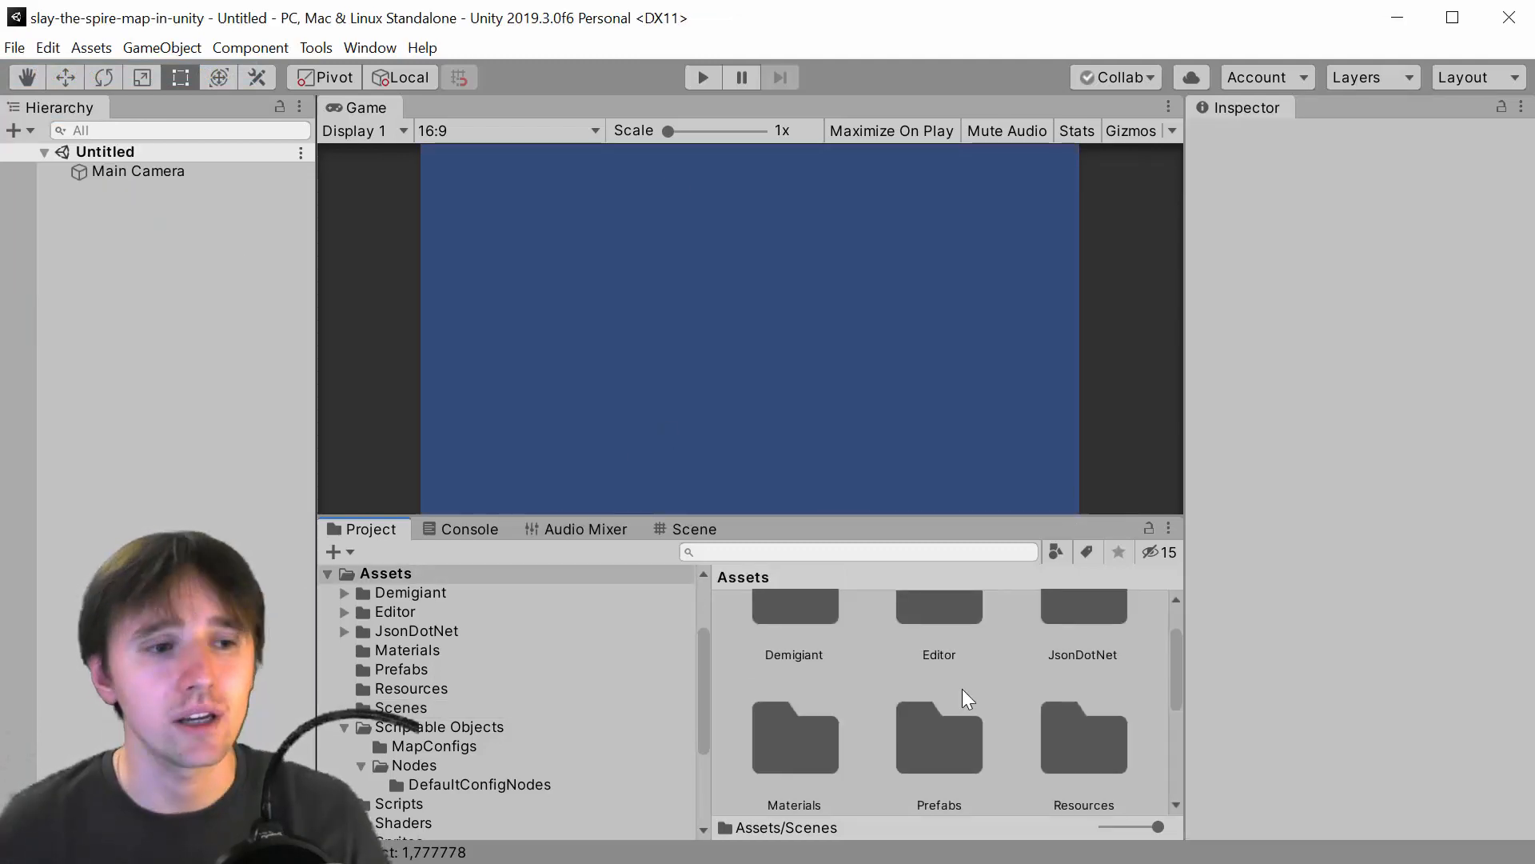
pyautogui.scroll(-1, 963, 689)
pyautogui.doubleClick(962, 689)
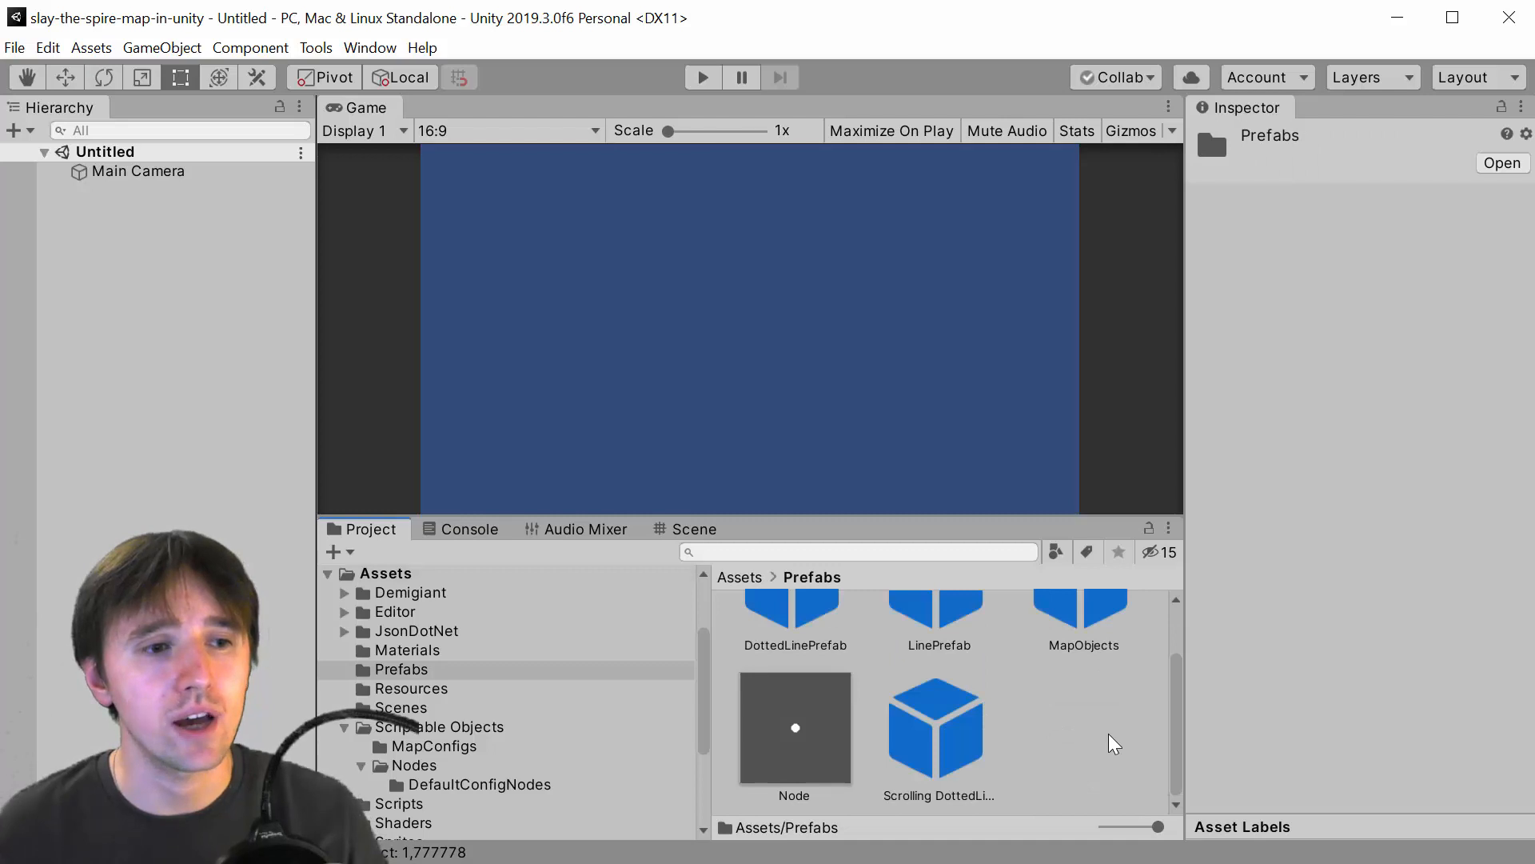
pyautogui.scroll(1, 1114, 744)
pyautogui.click(1092, 672)
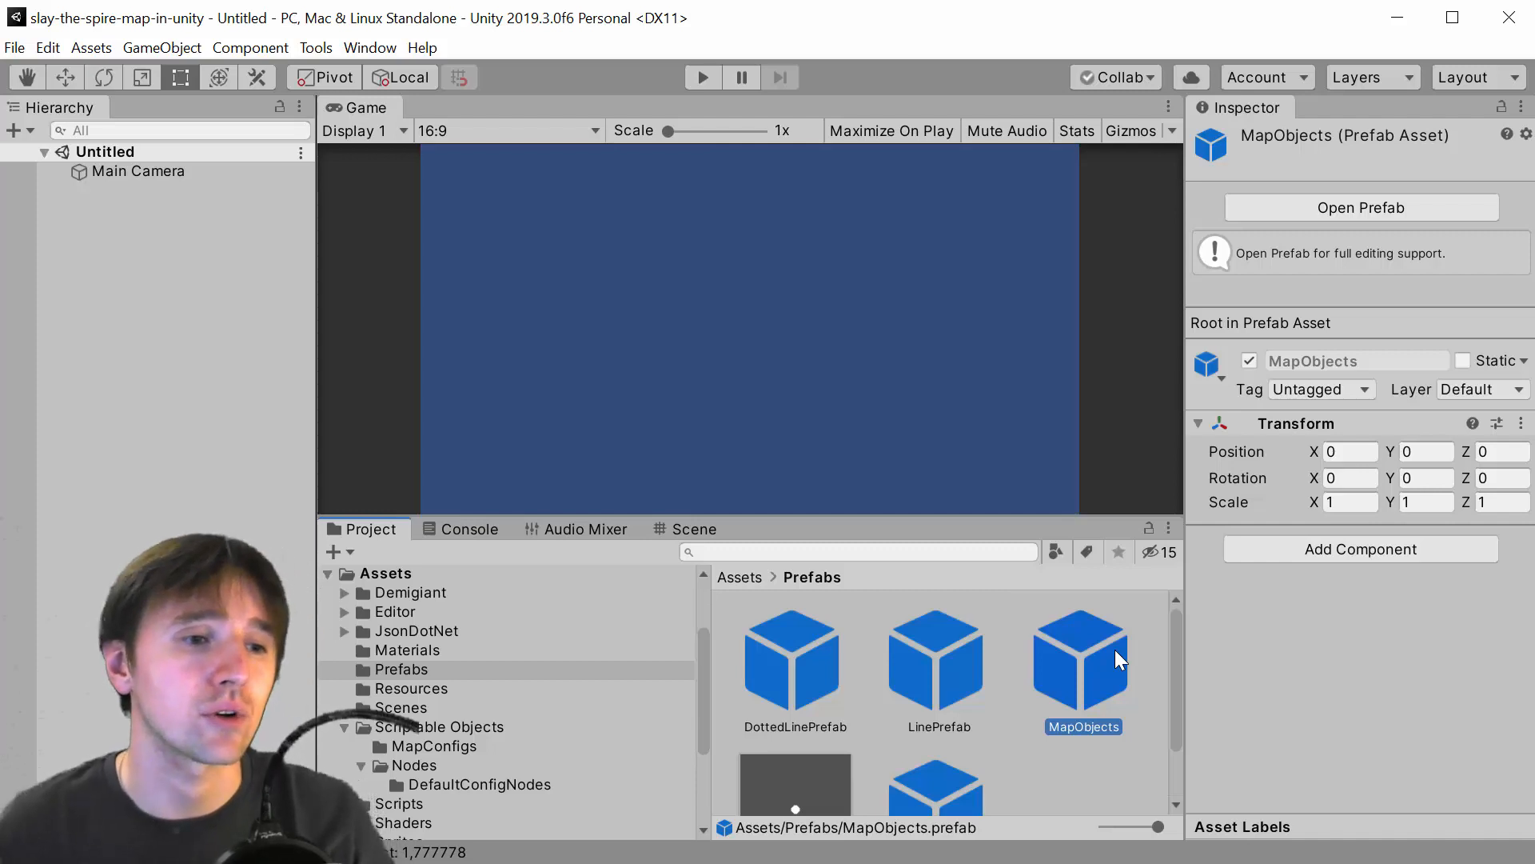
pyautogui.moveTo(1081, 669); pyautogui.dragTo(182, 257)
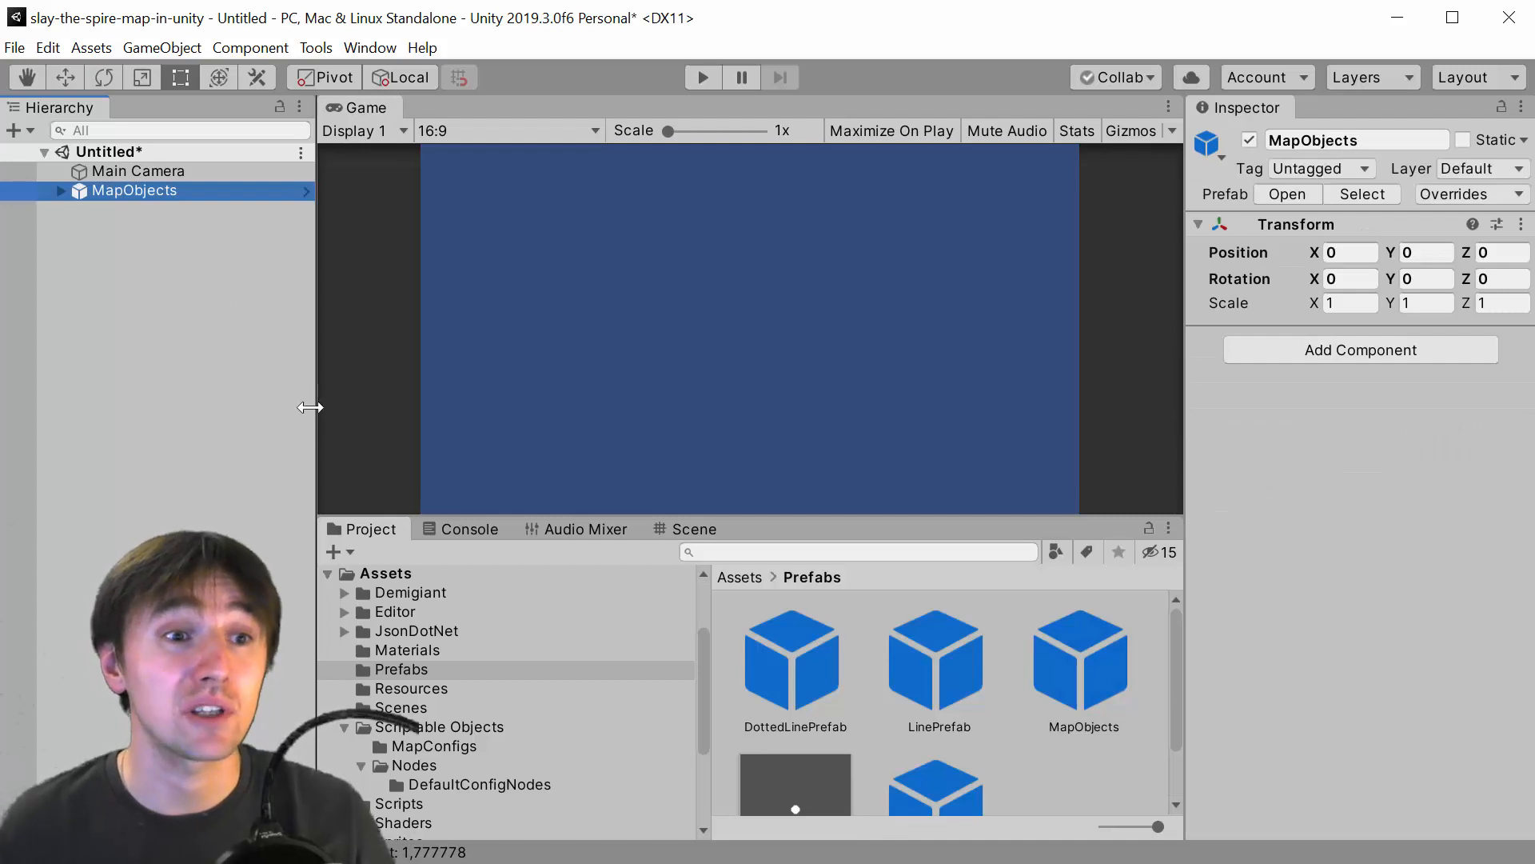
# Preview the Main Camera at size 7 in play mode, and set the same size in the stopped scene
pyautogui.click(702, 78)
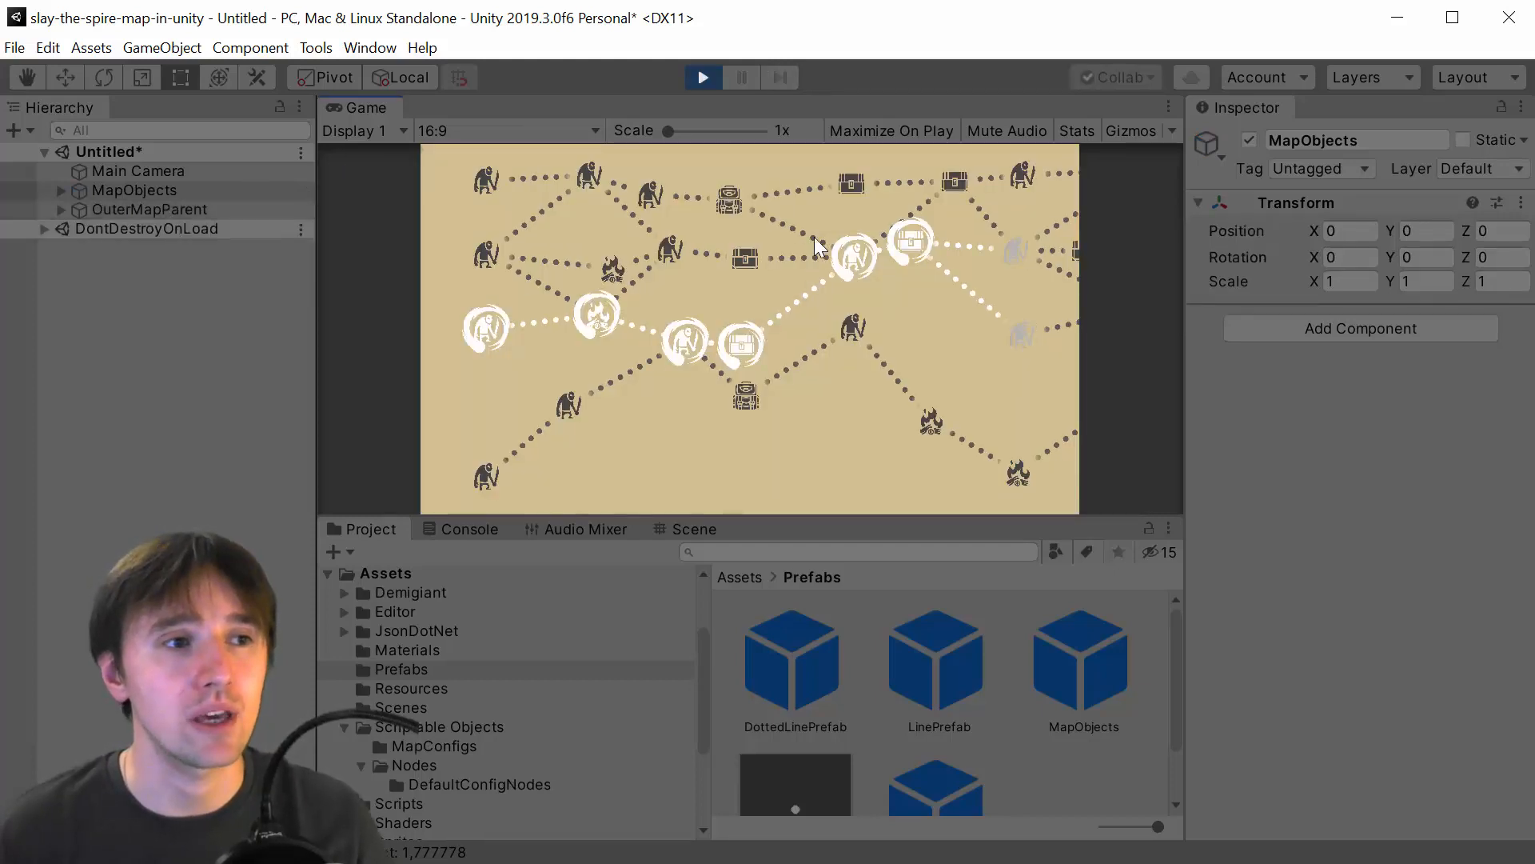
pyautogui.click(164, 175)
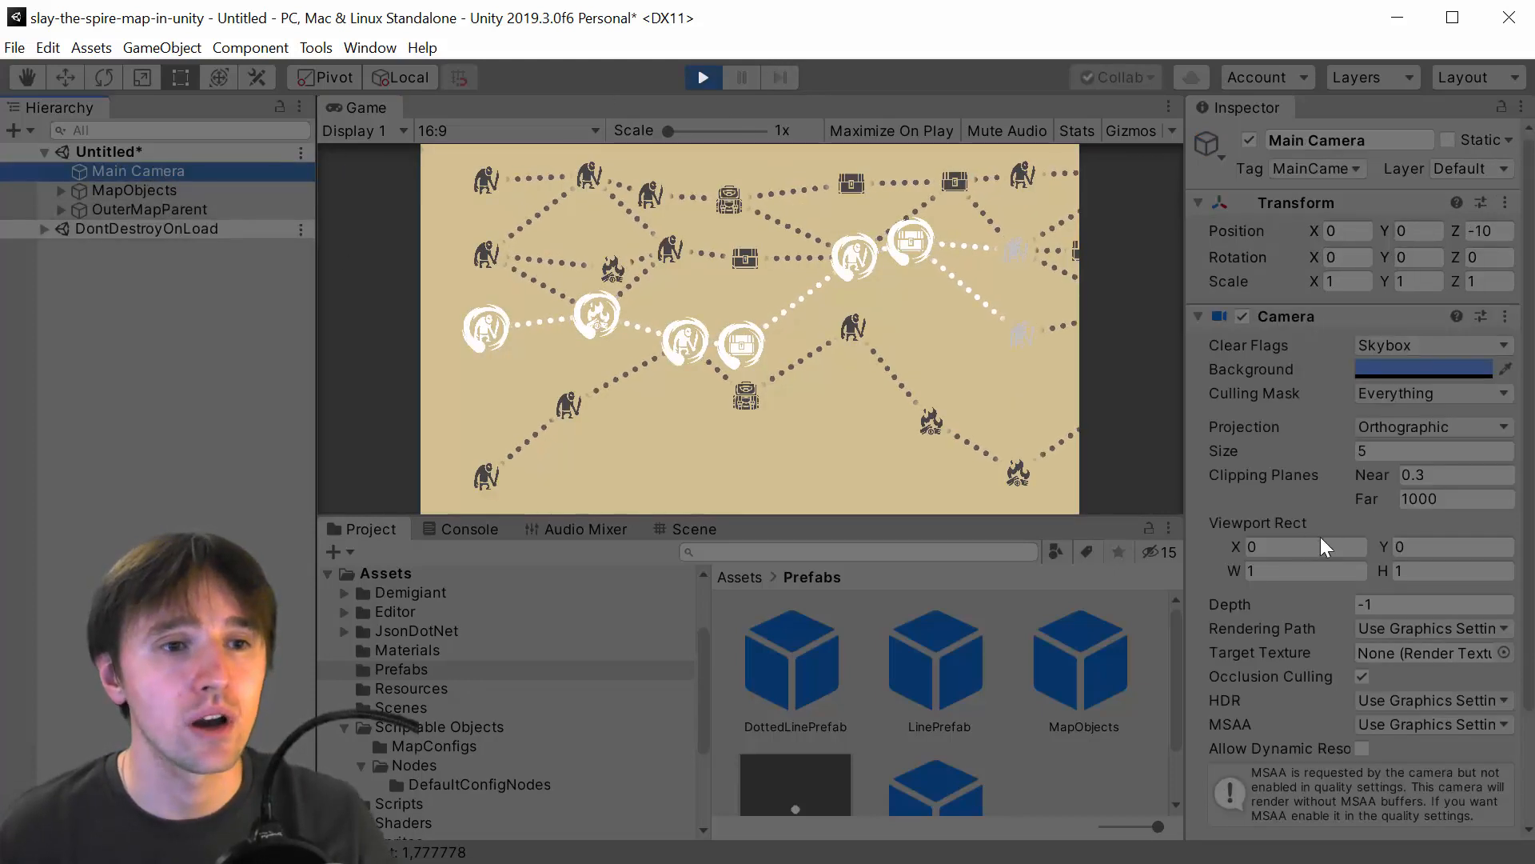
pyautogui.click(1363, 452)
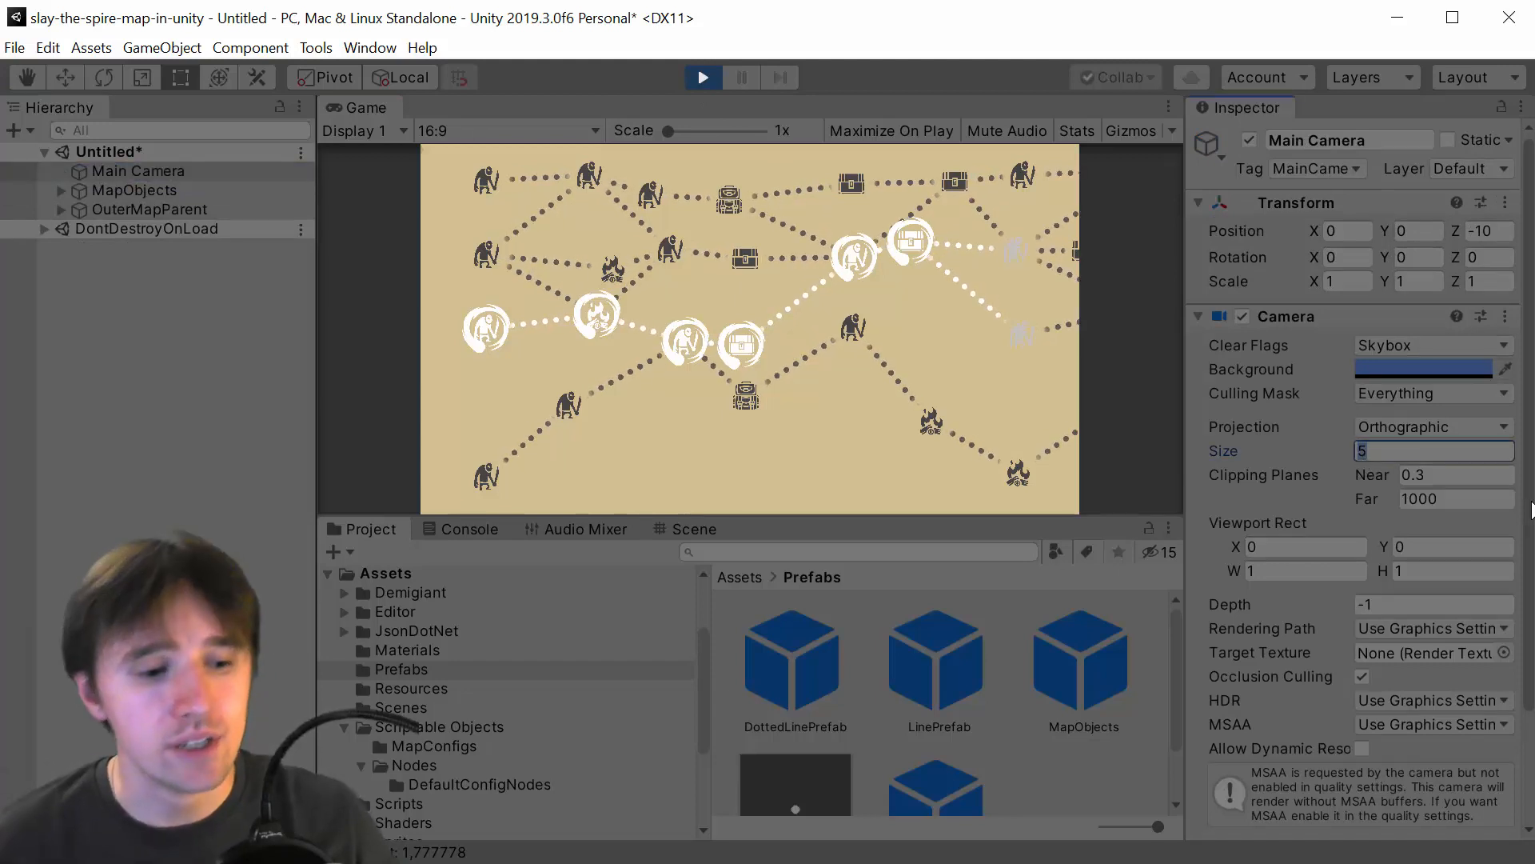
pyautogui.write('7')
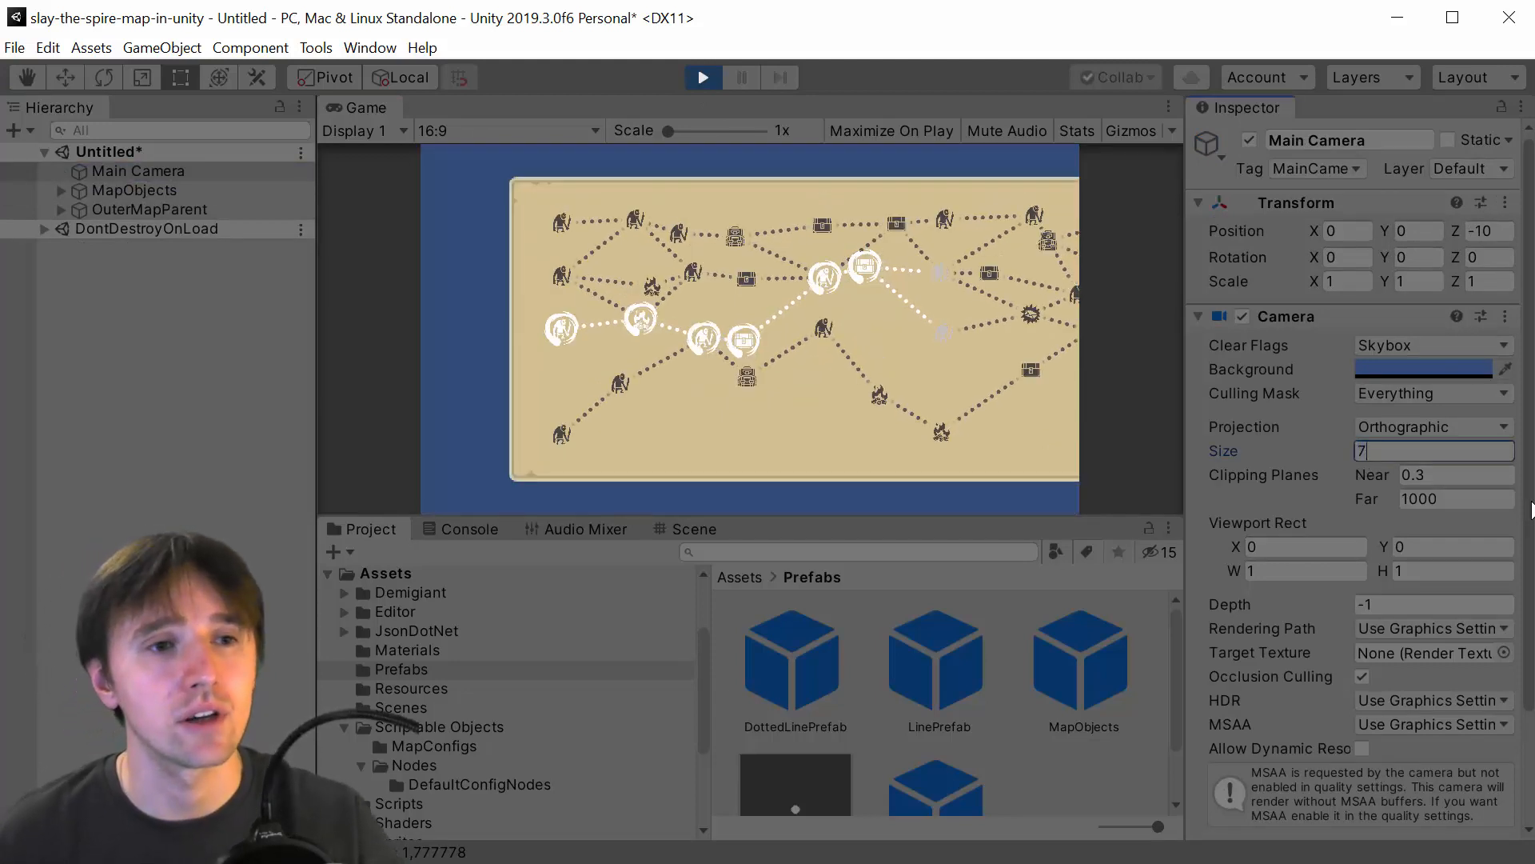
pyautogui.hotkey('ctrl', 'p')
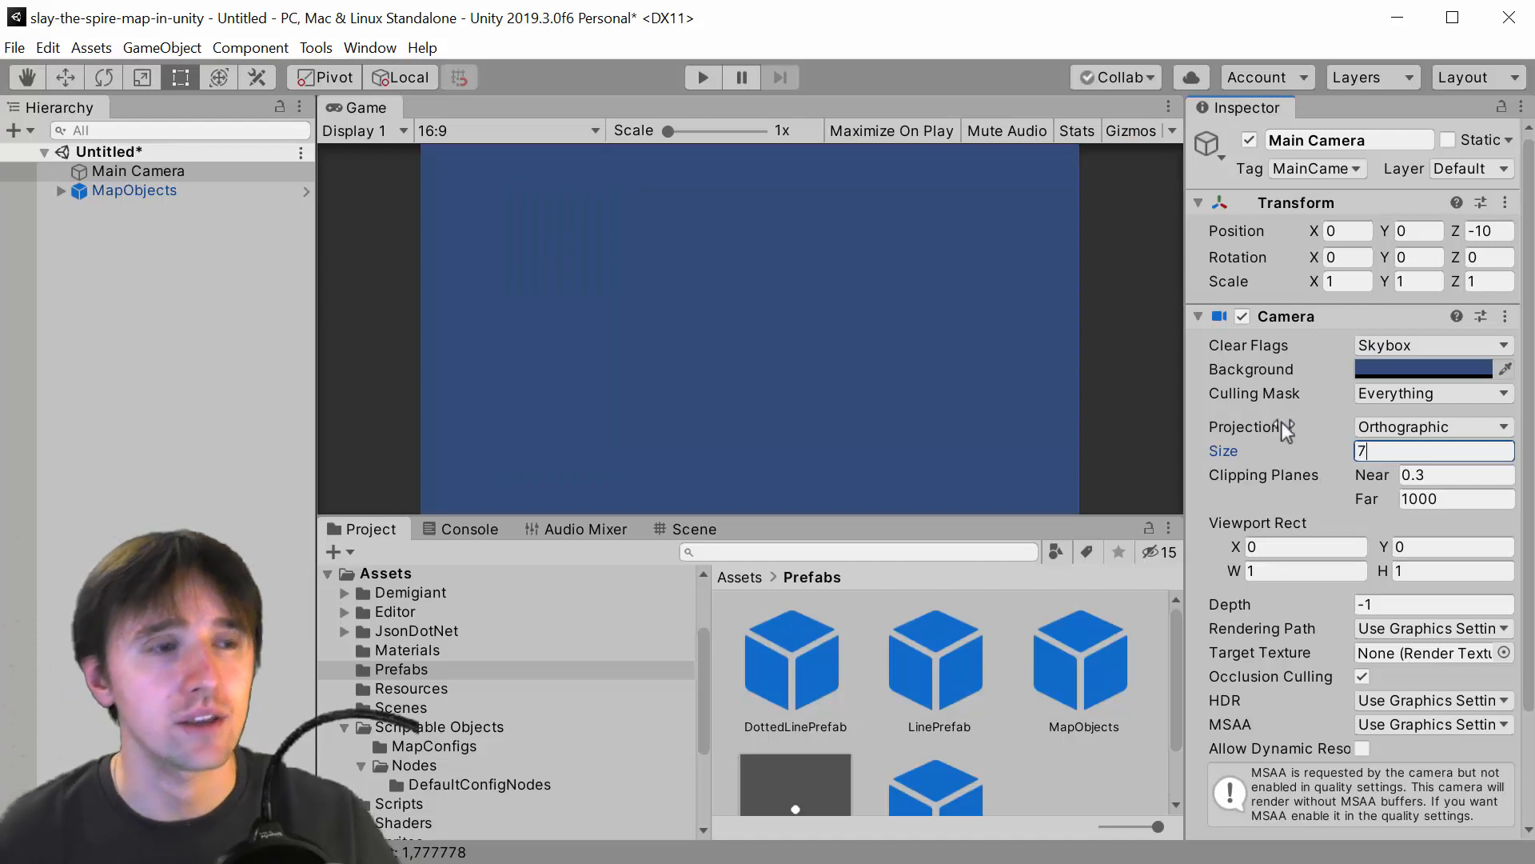
pyautogui.write('7')
# Run the scene to check the map's framing, scroll the map sideways, and stop play mode
pyautogui.click(707, 77)
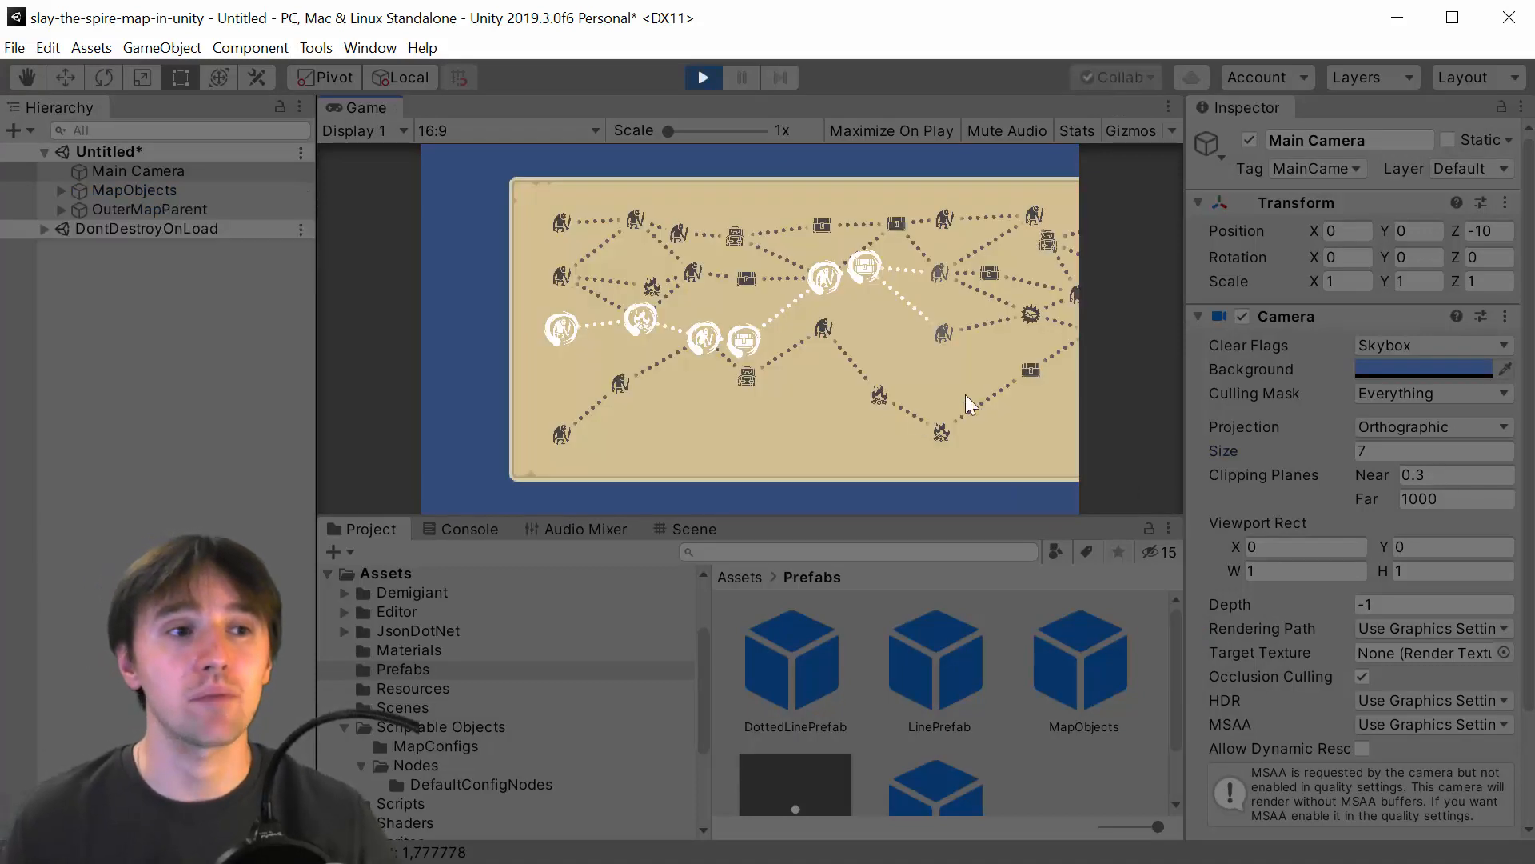
pyautogui.moveTo(1024, 386); pyautogui.dragTo(1164, 330)
pyautogui.click(713, 84)
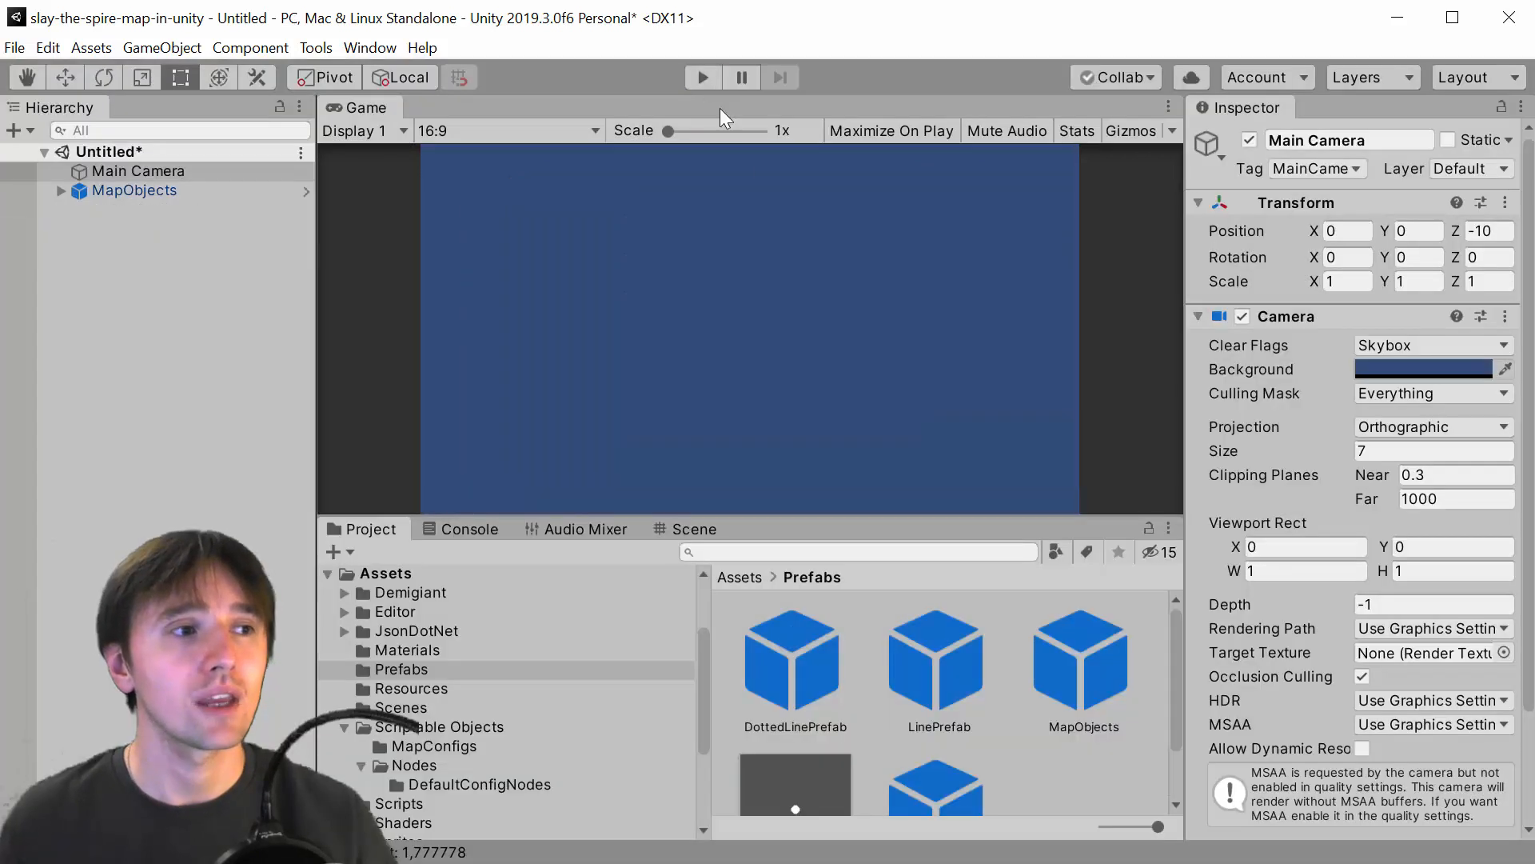
# Assign DottedLinePrefab as MapView's Line Prefab and run the scene briefly to preview the path lines
pyautogui.click(180, 191)
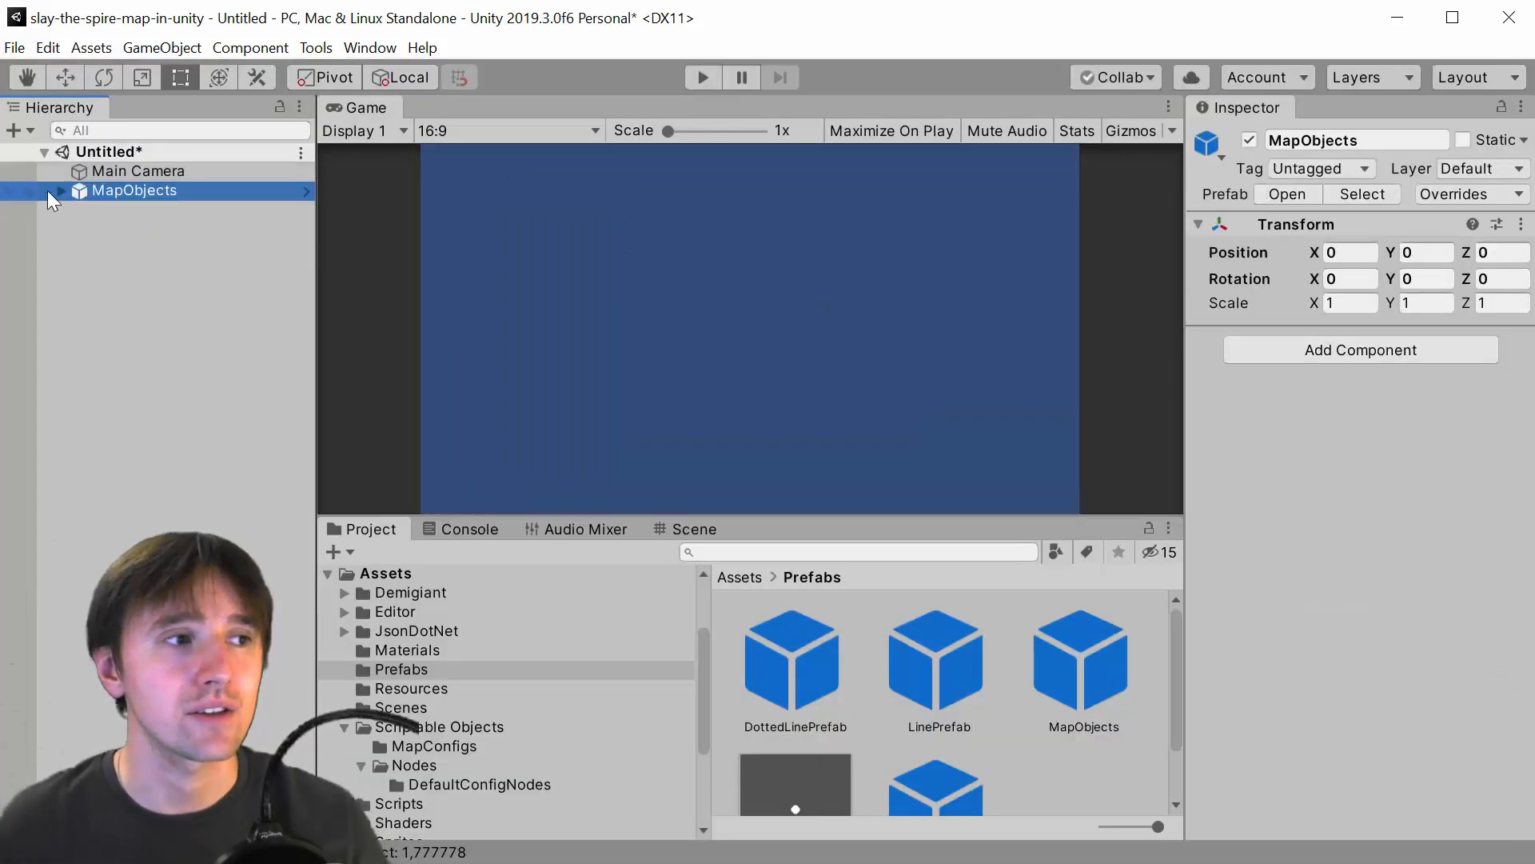
pyautogui.click(61, 191)
pyautogui.click(150, 210)
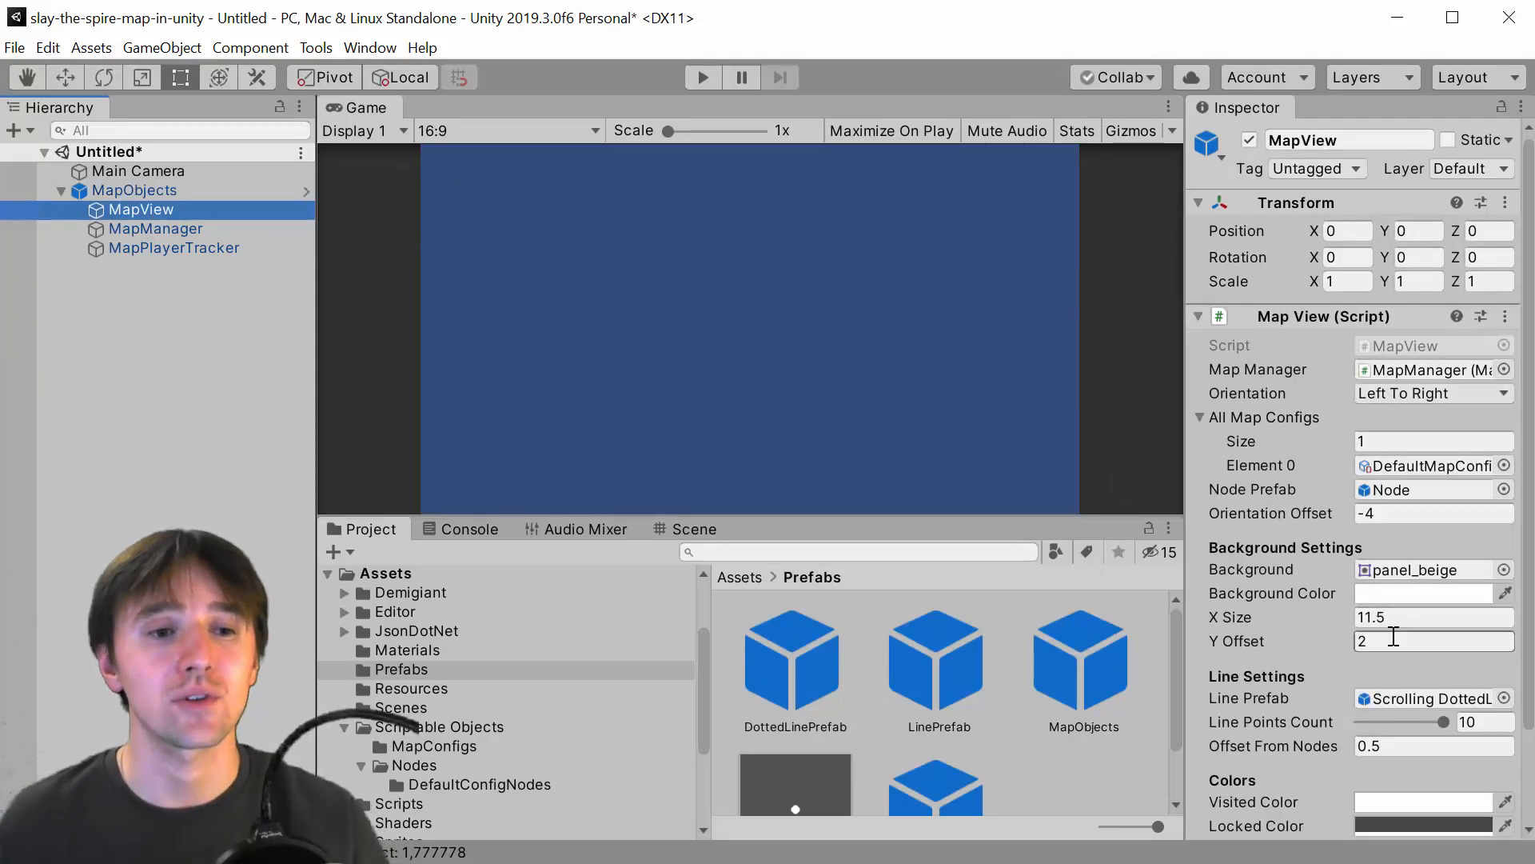
pyautogui.click(1425, 695)
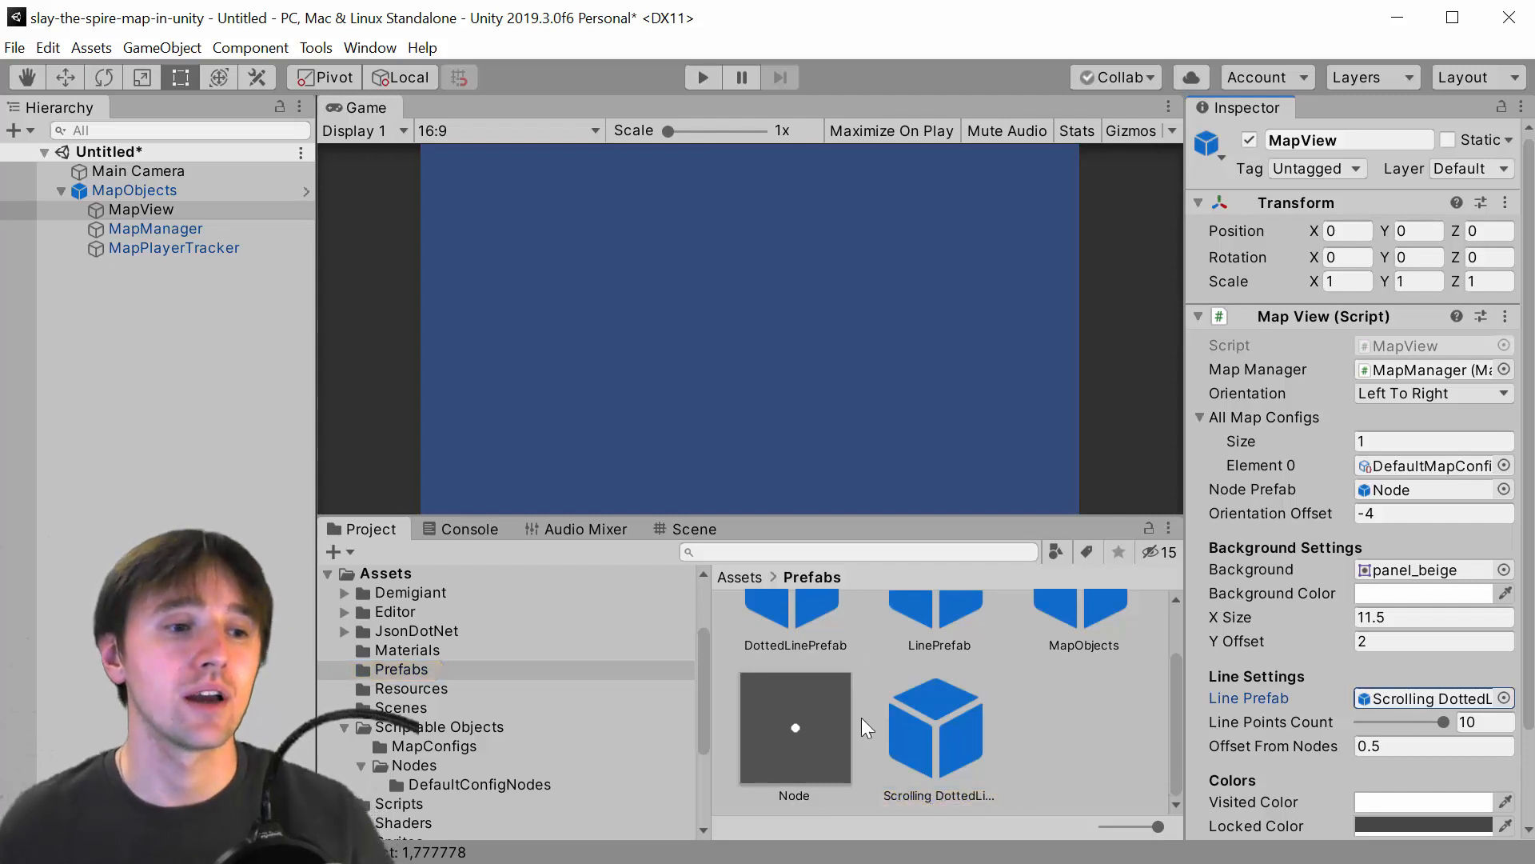
pyautogui.moveTo(814, 615); pyautogui.dragTo(1404, 700)
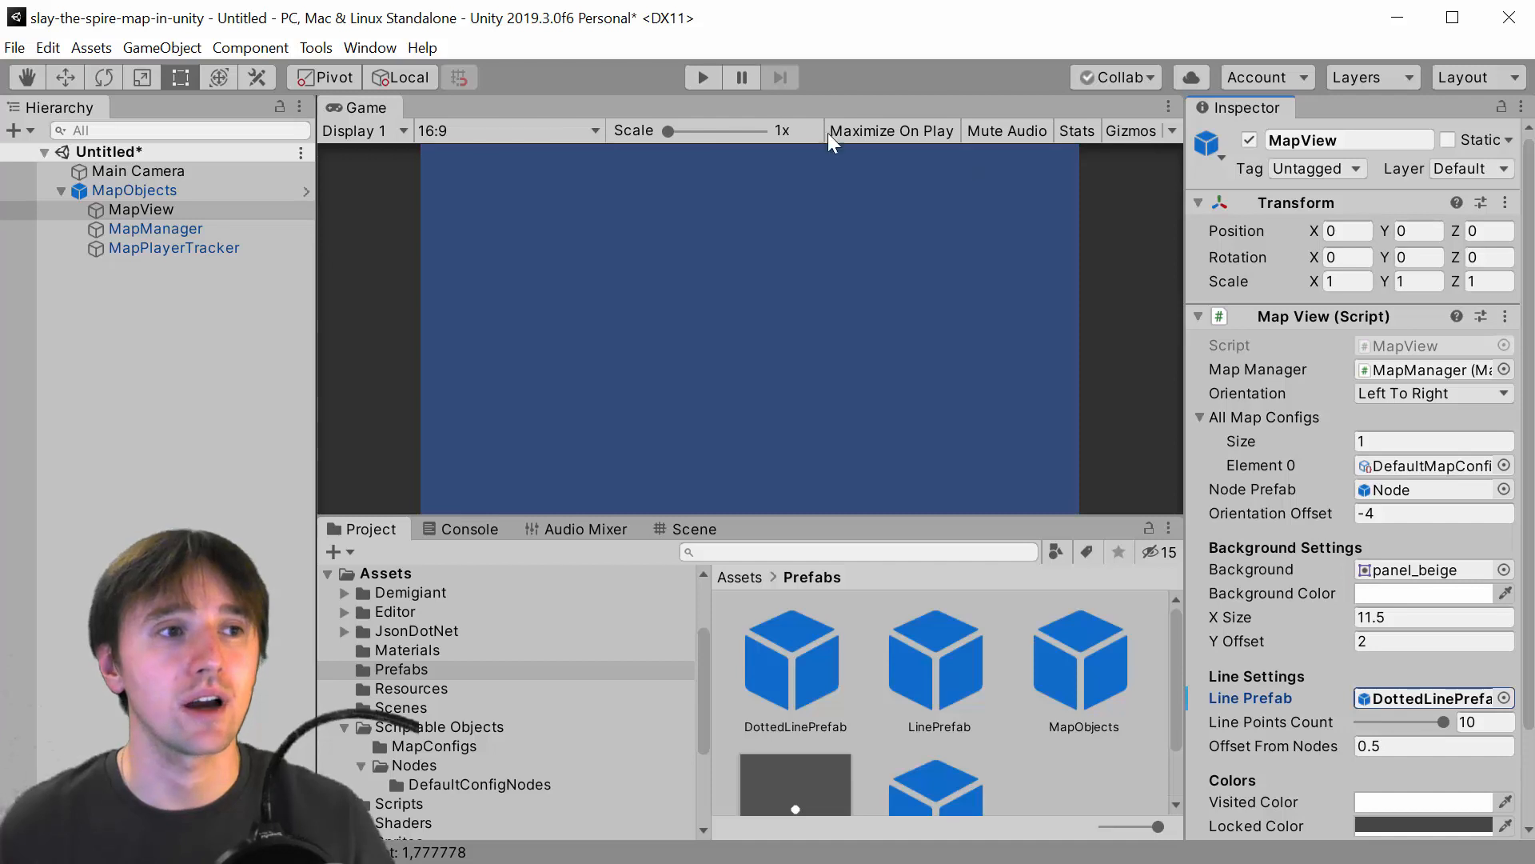
pyautogui.click(703, 76)
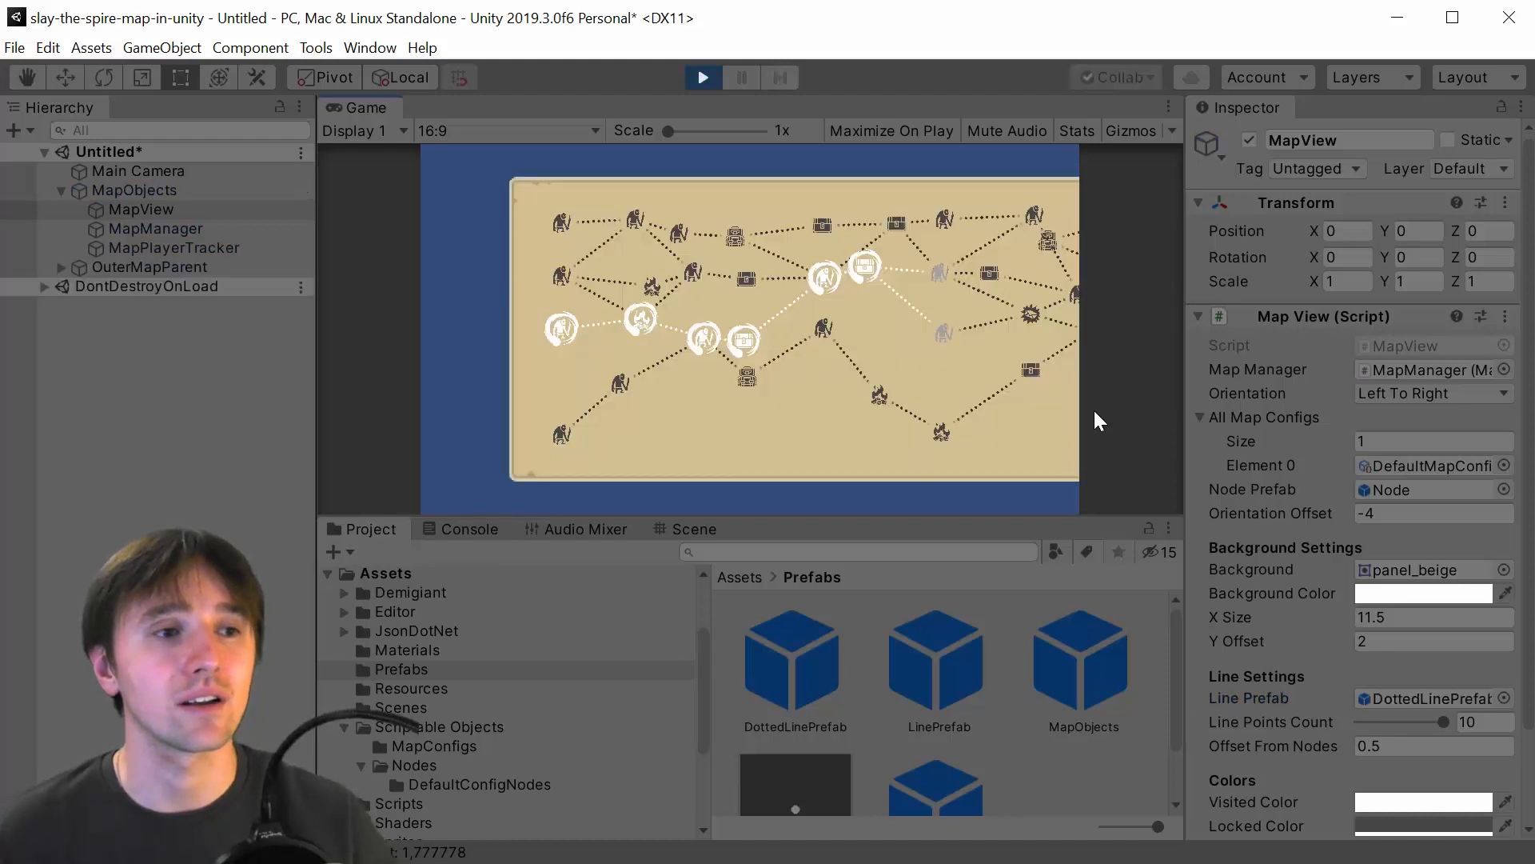
pyautogui.click(703, 77)
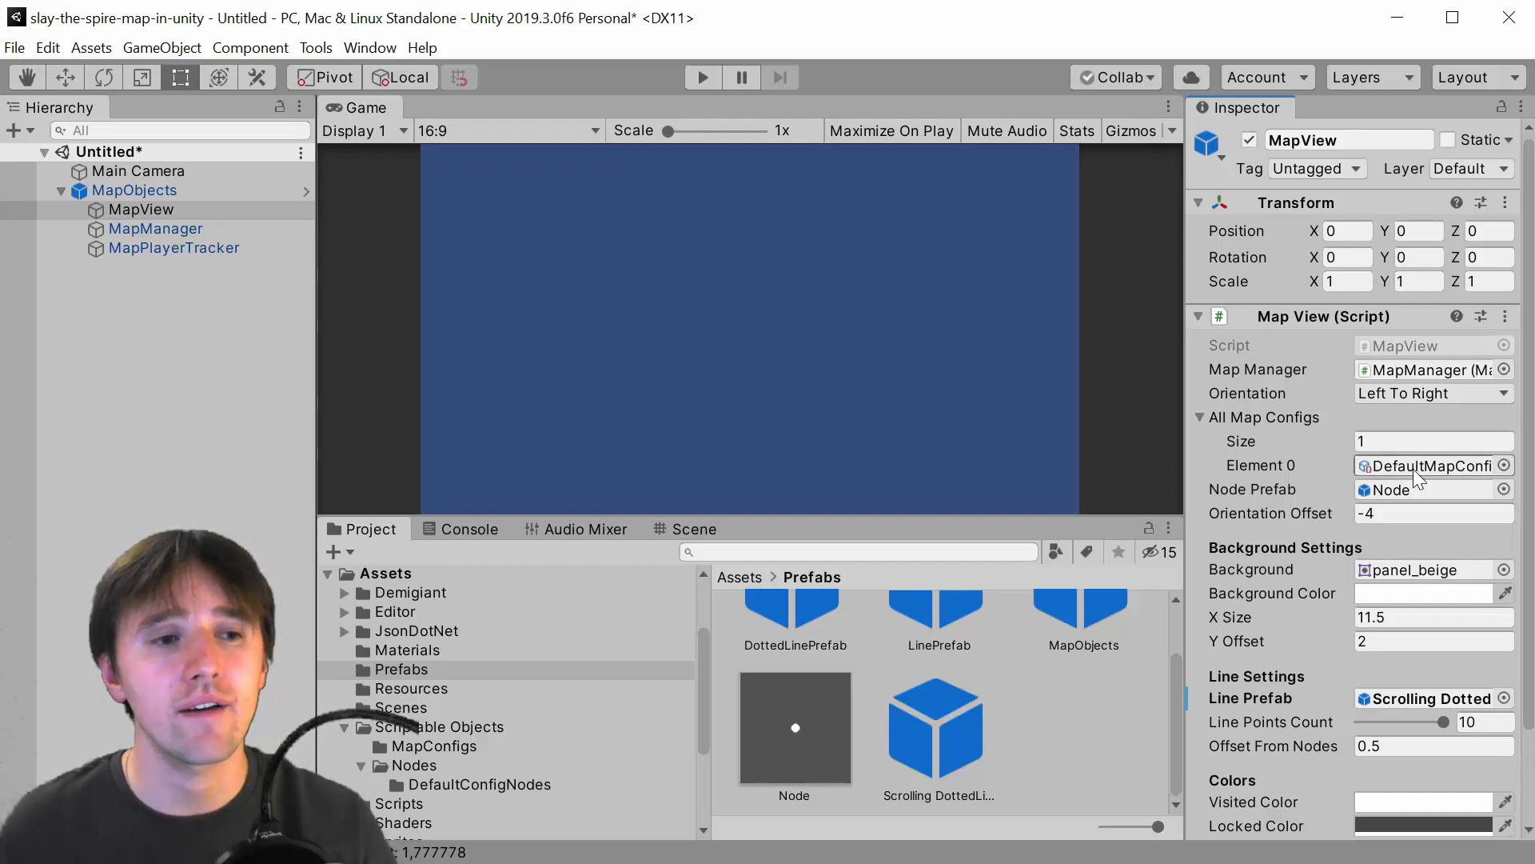
# Open the DefaultConfigNodes folder within the Nodes folder of the project's Scriptable Objects
pyautogui.click(744, 576)
pyautogui.scroll(-3, 1069, 696)
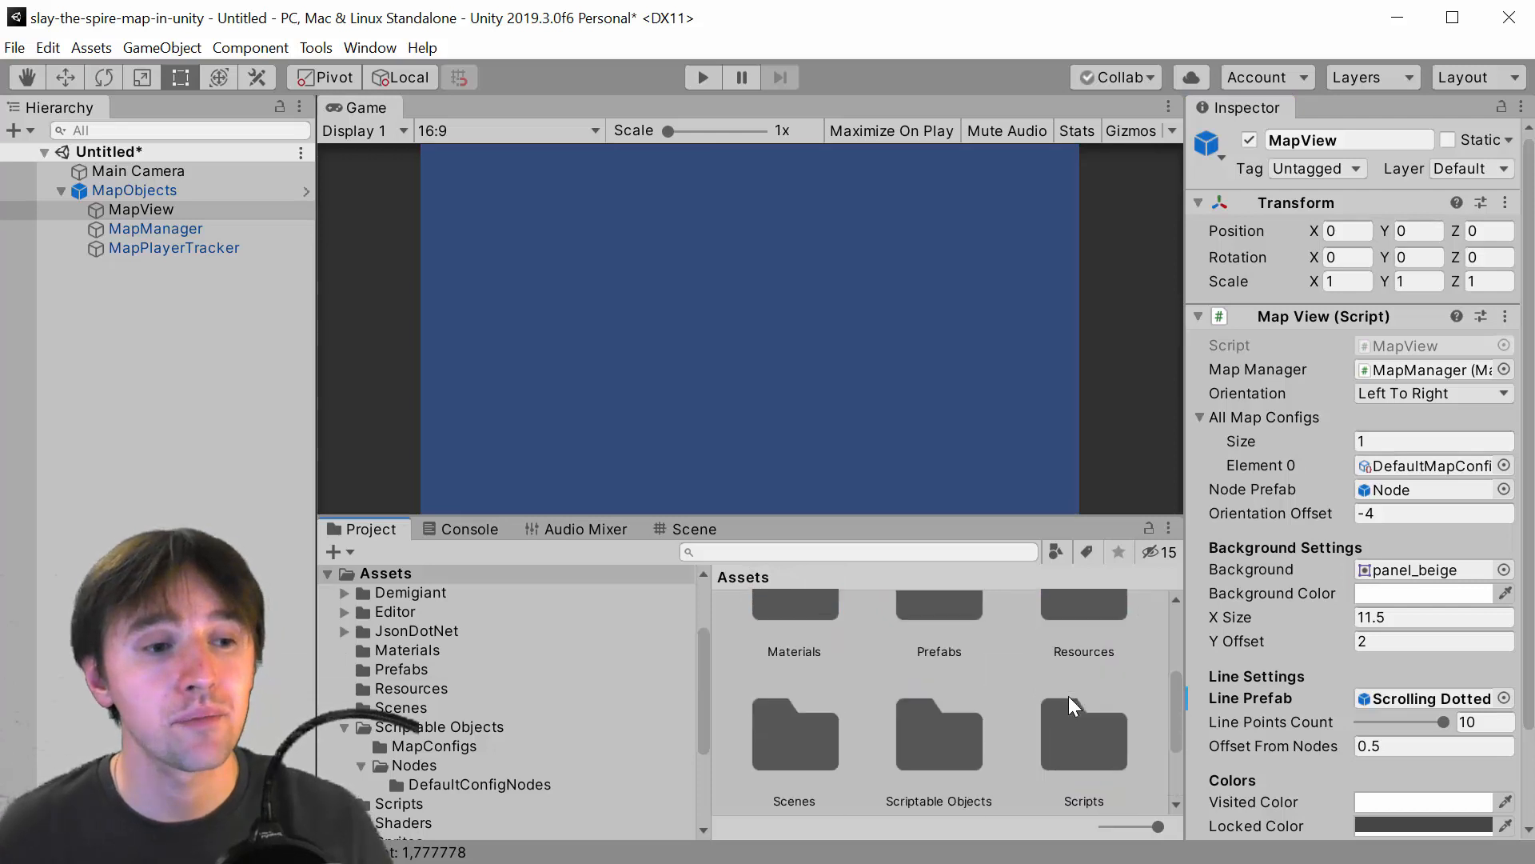
pyautogui.click(963, 687)
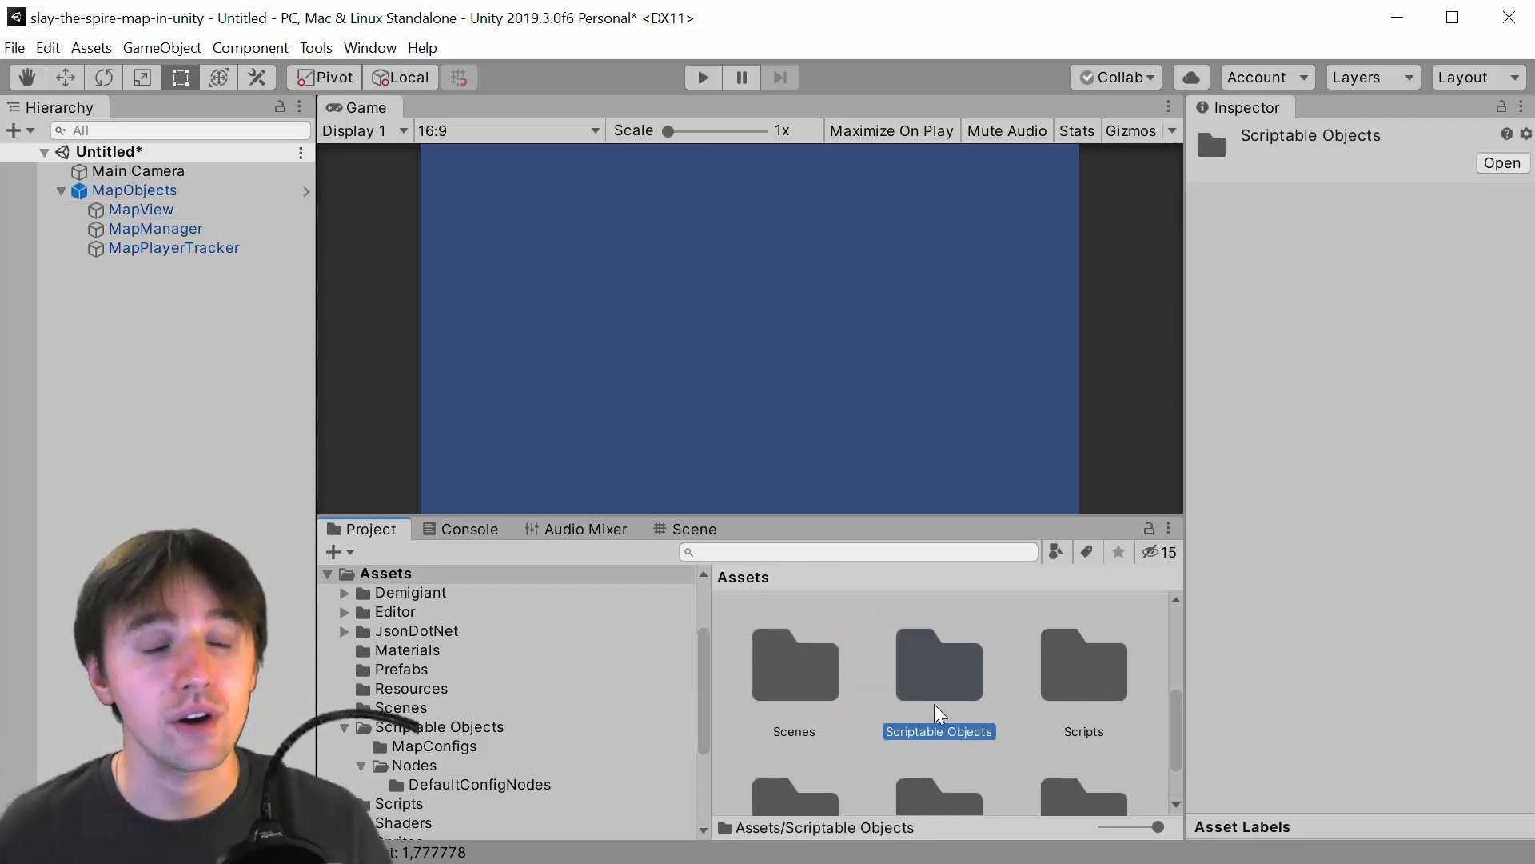
pyautogui.doubleClick(936, 701)
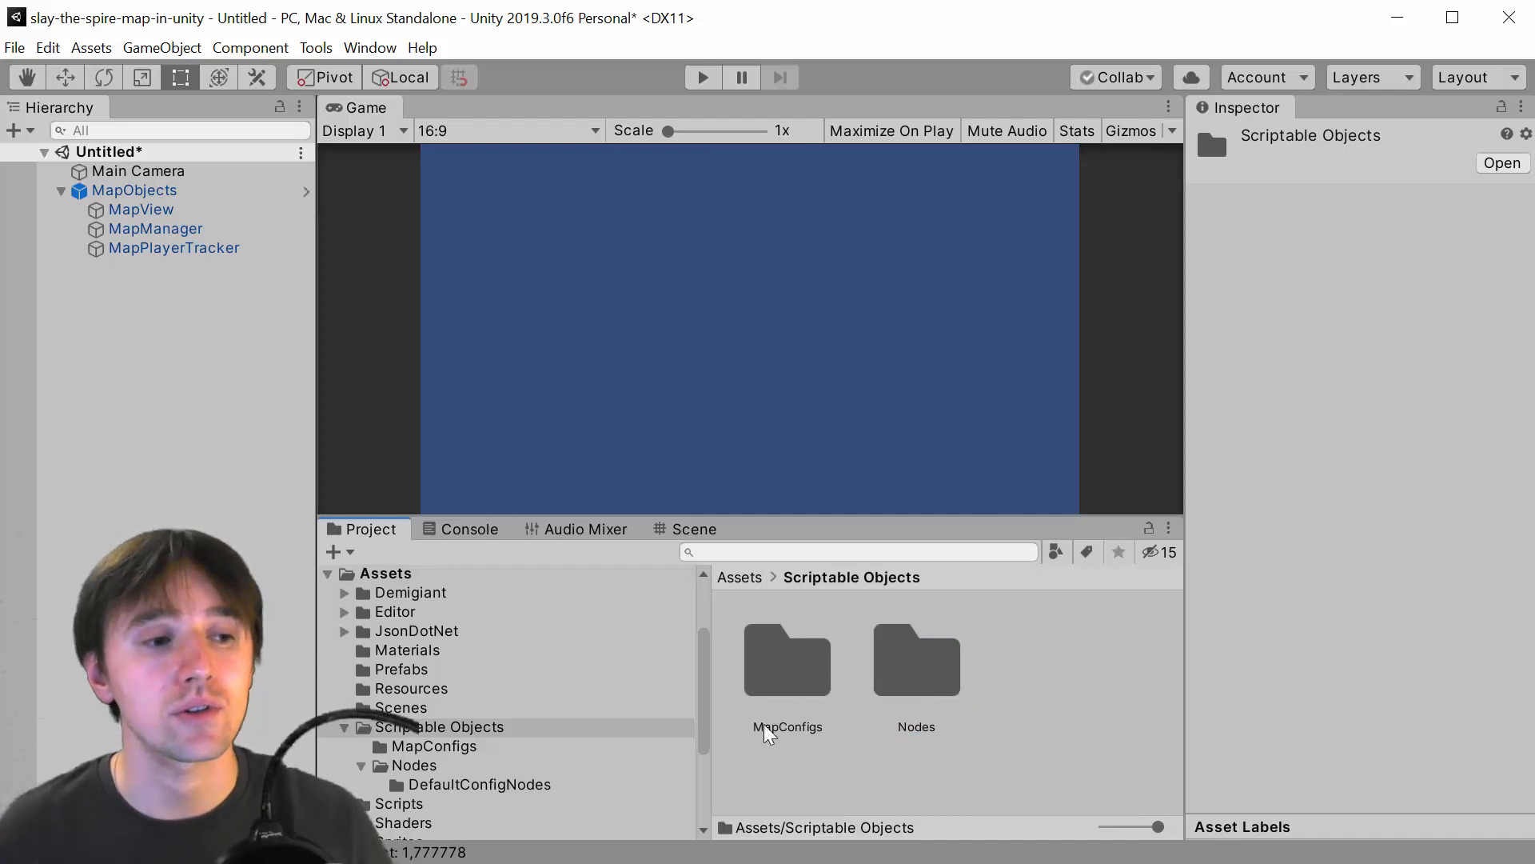
pyautogui.doubleClick(927, 689)
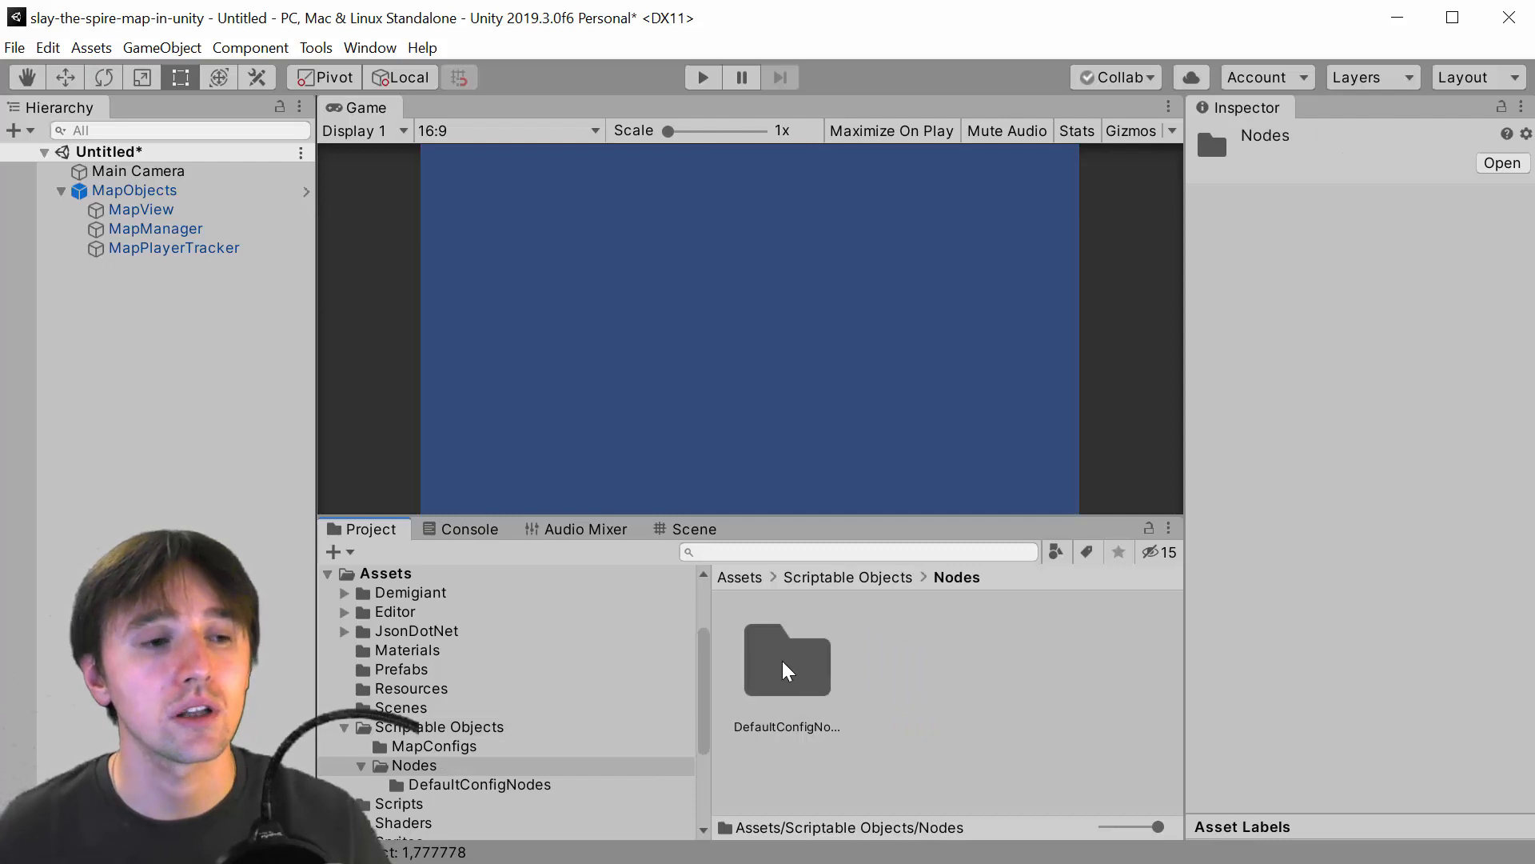
pyautogui.click(802, 678)
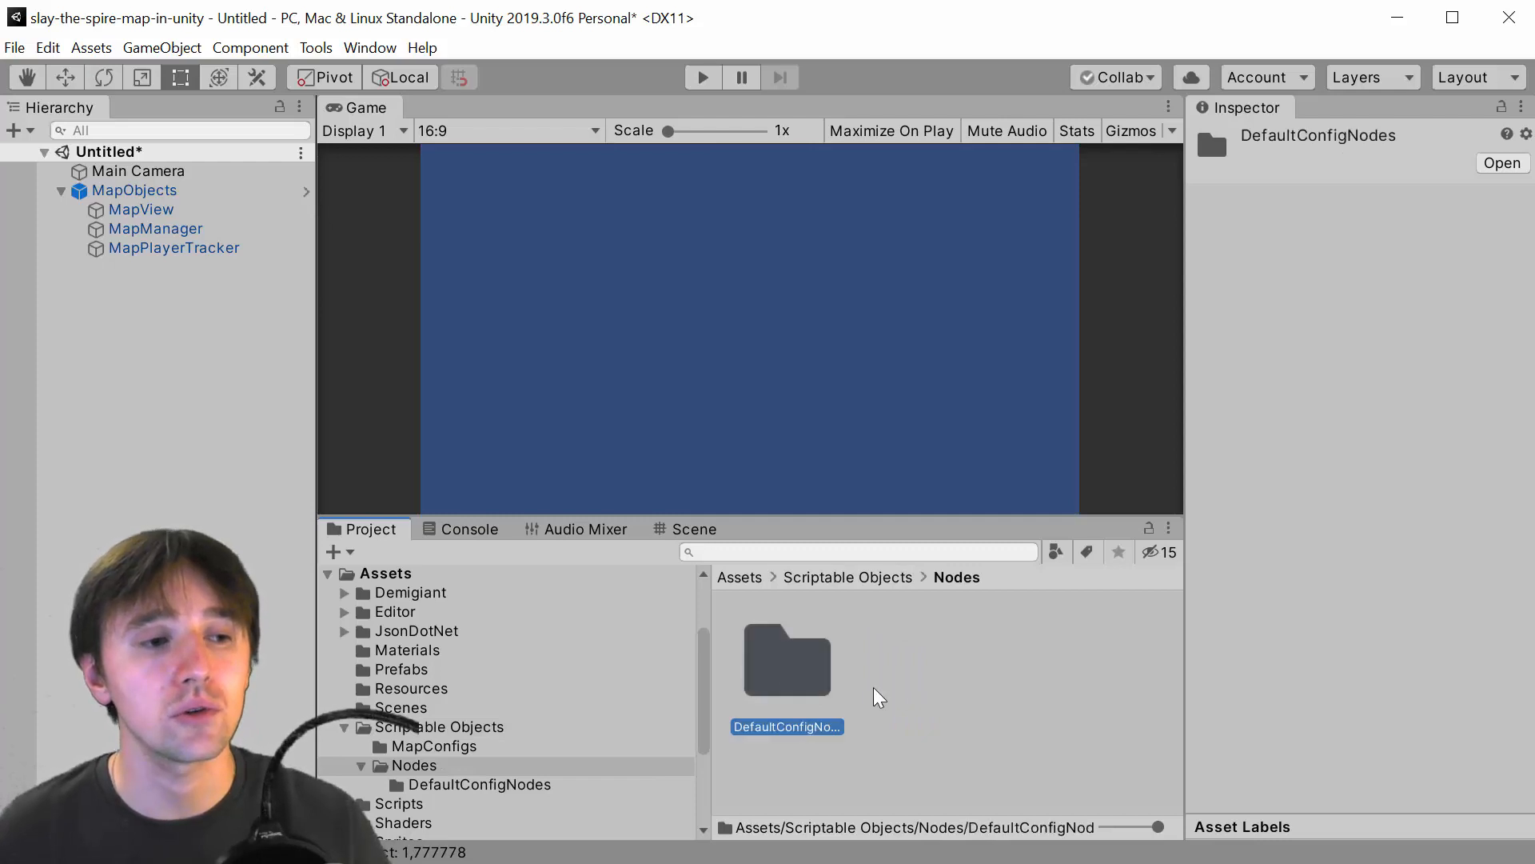
pyautogui.doubleClick(791, 686)
# Inspect the Elite Enemy node blueprint and its available node types, keeping the current type
pyautogui.scroll(-2, 872, 708)
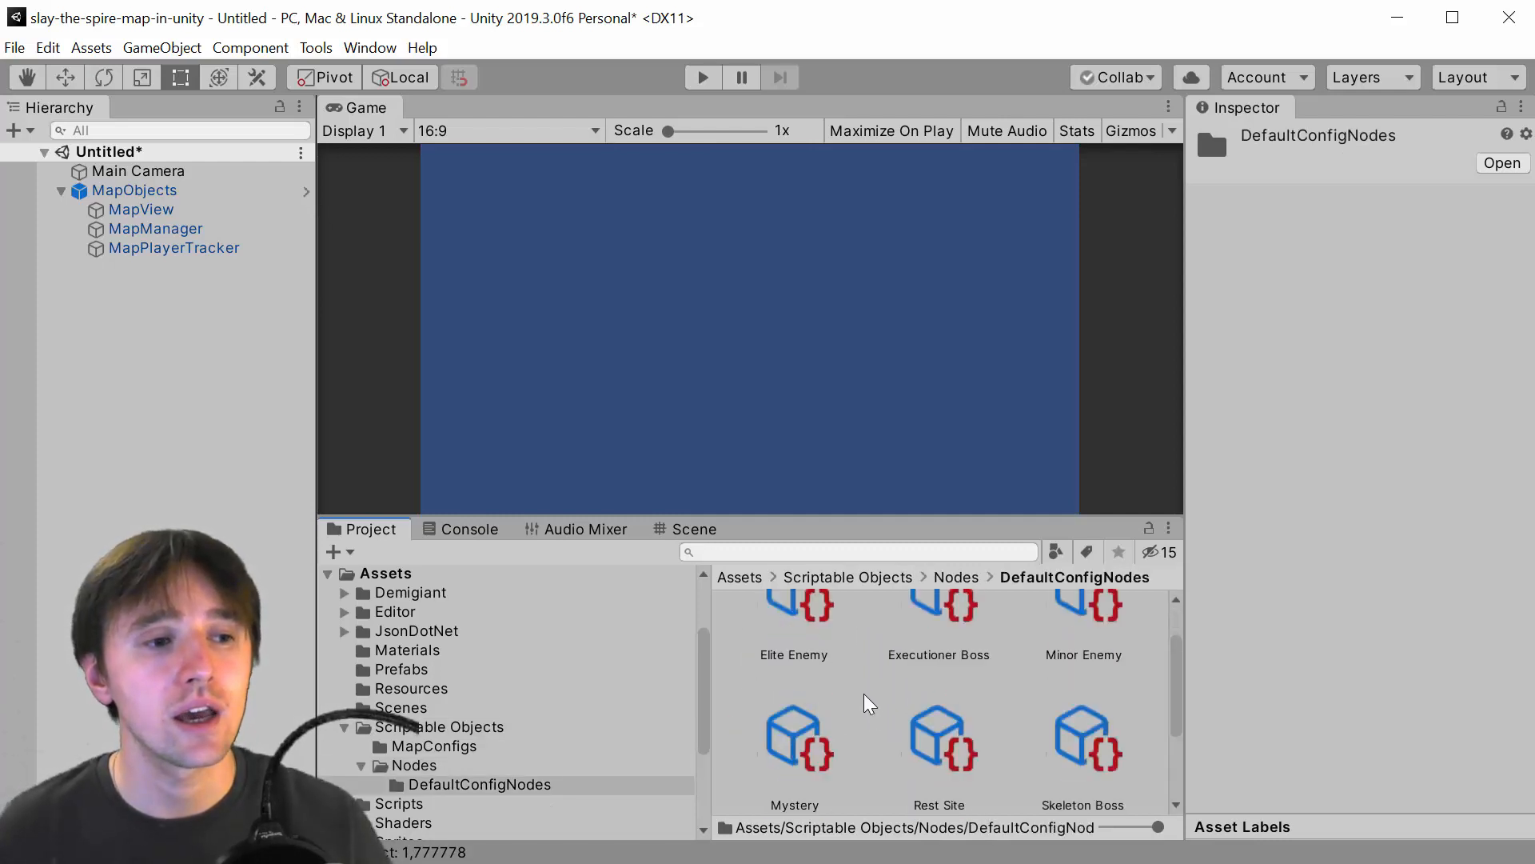
pyautogui.scroll(2, 865, 704)
pyautogui.click(826, 664)
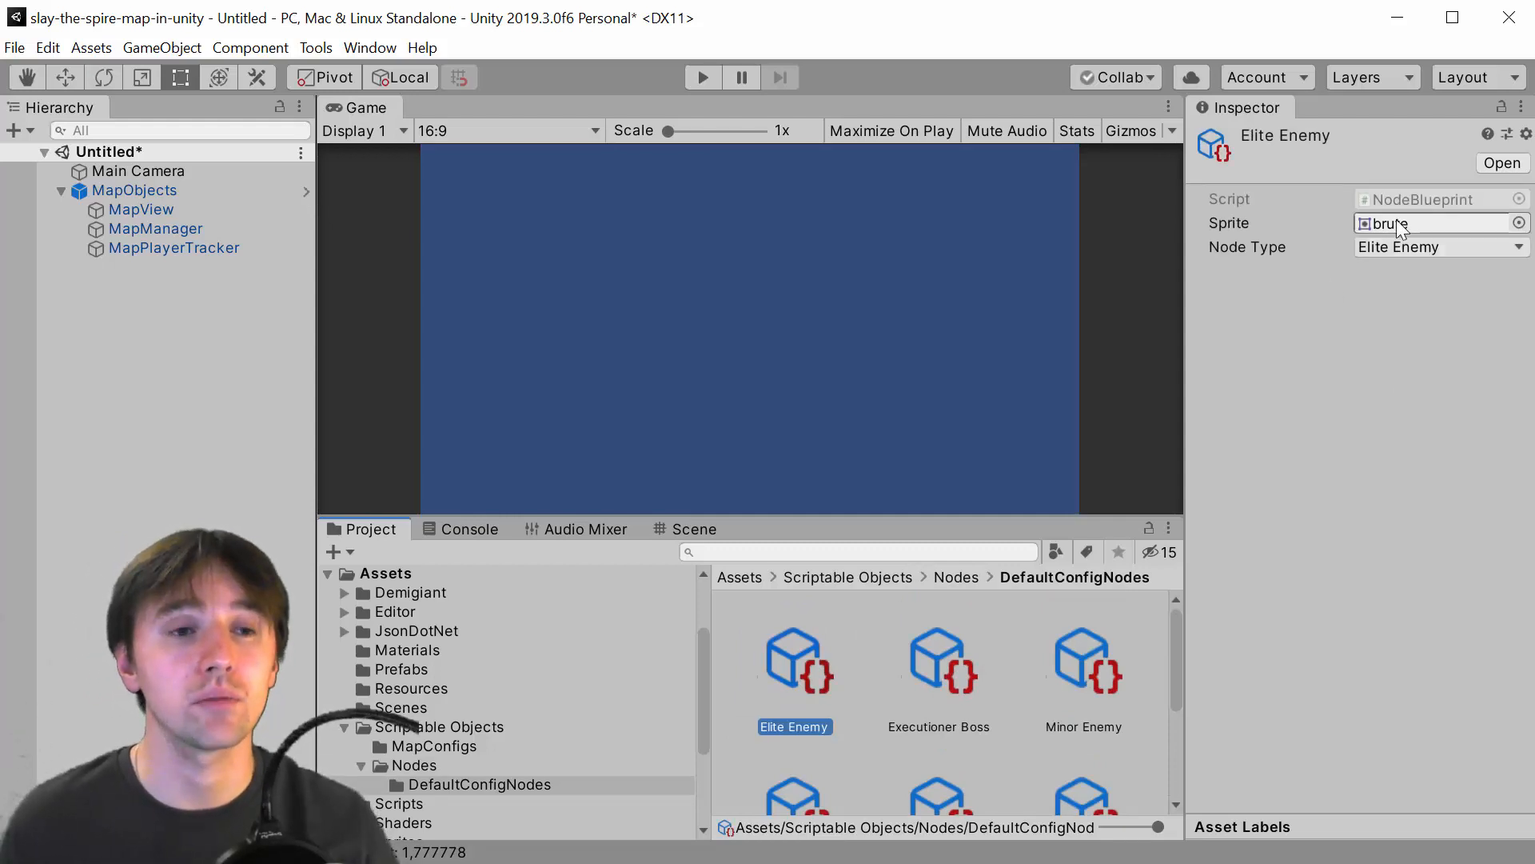
pyautogui.click(1411, 260)
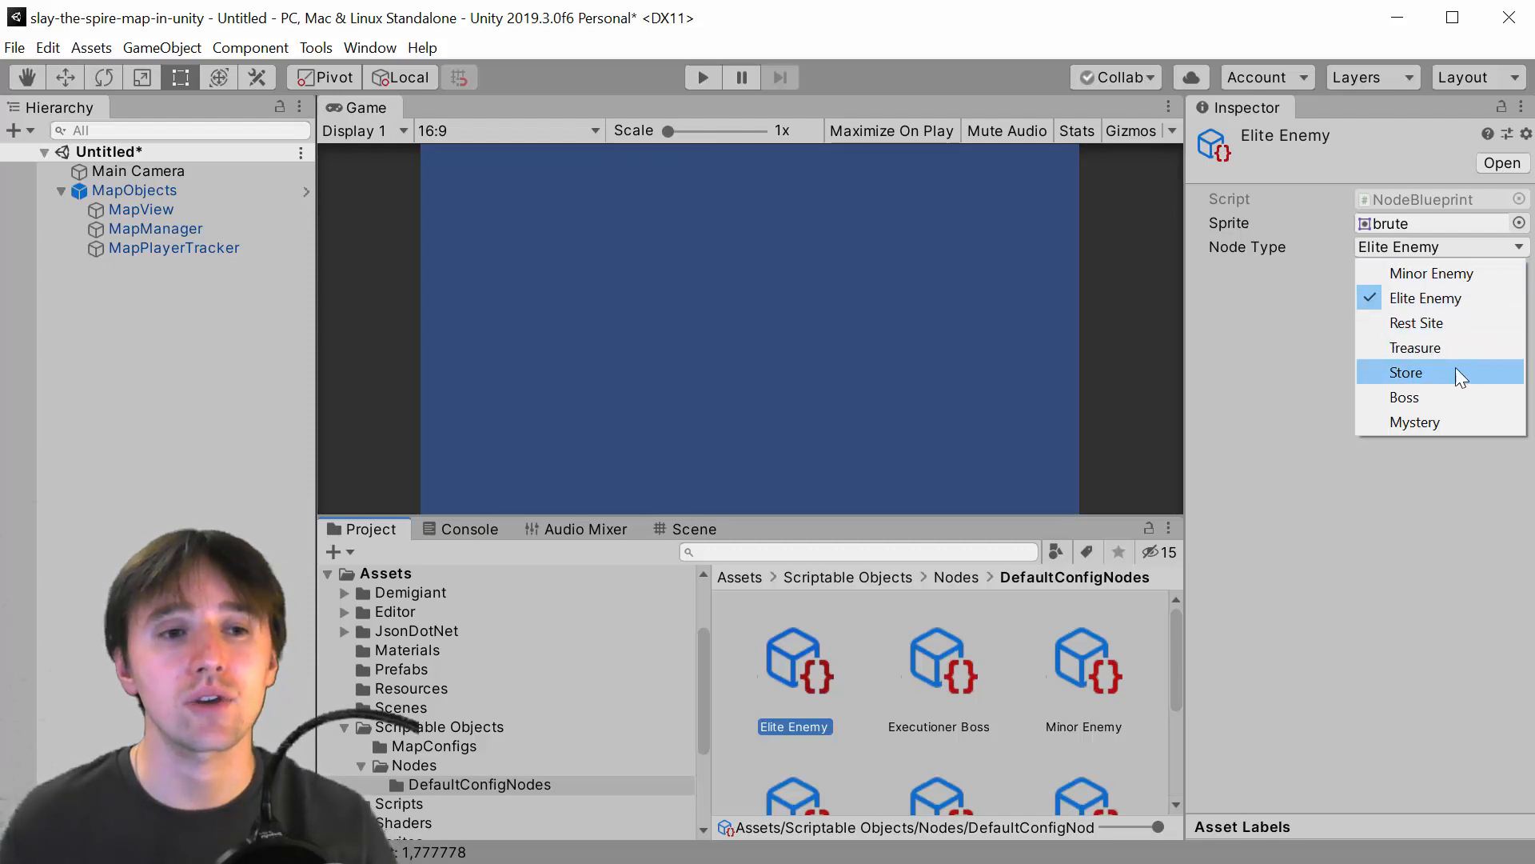
pyautogui.click(1451, 475)
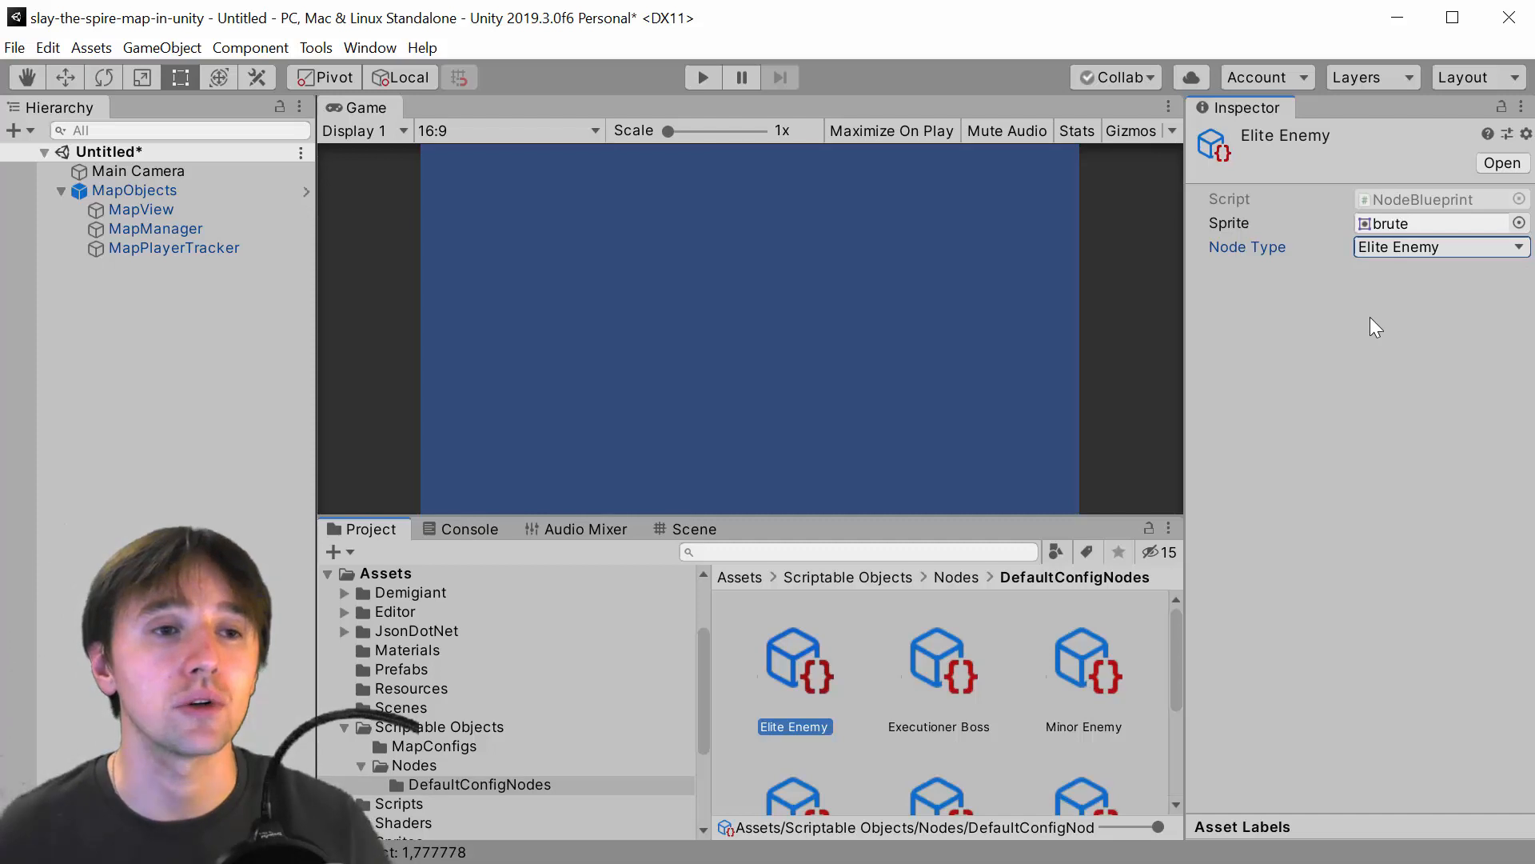
# Locate the sprite used by the Elite Enemy node among the project's assets
pyautogui.click(1385, 226)
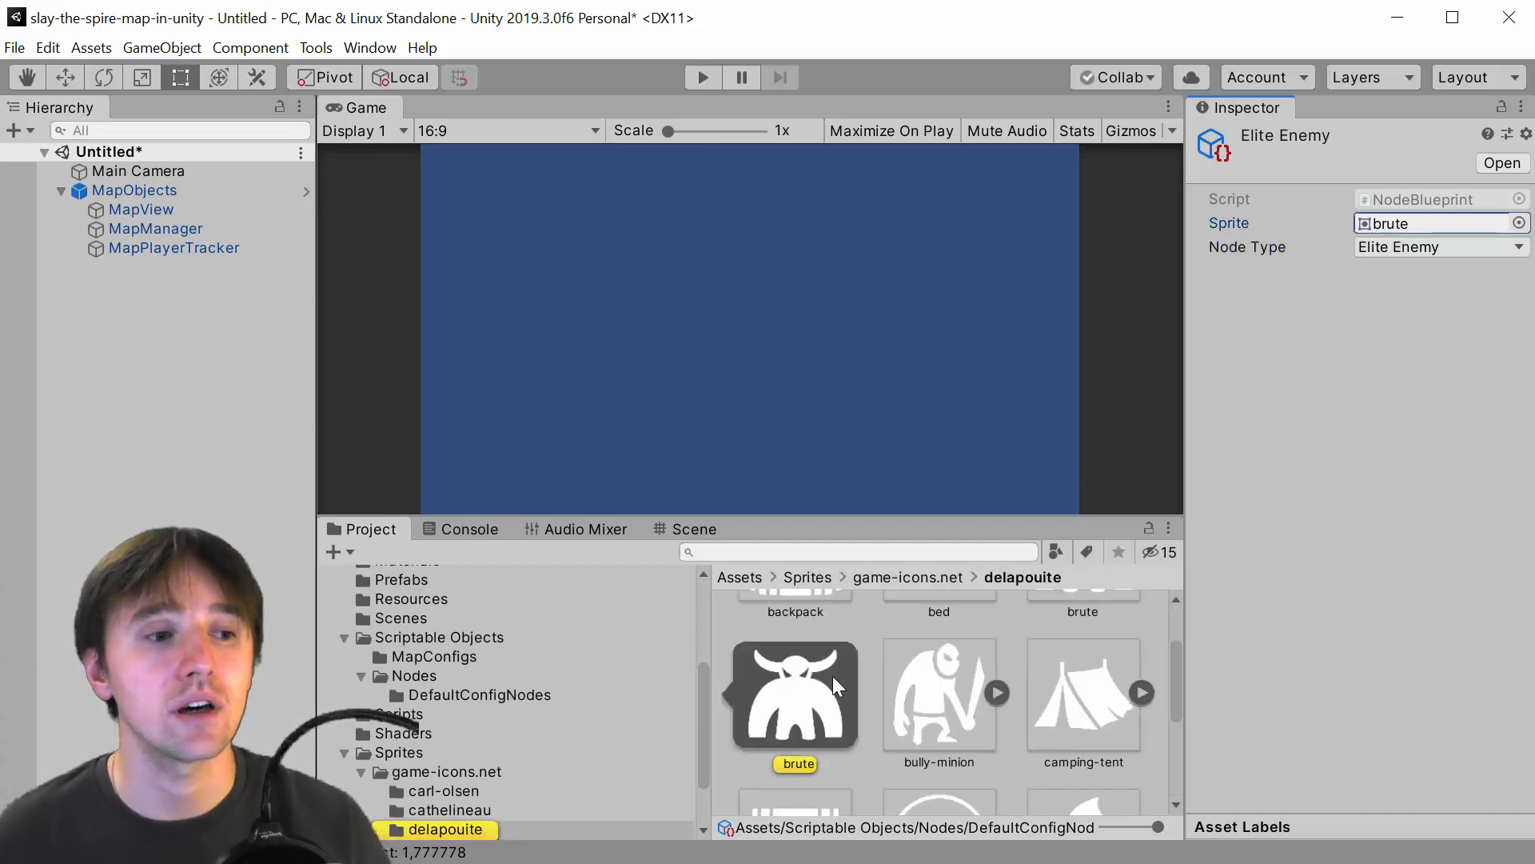
pyautogui.scroll(1, 1103, 755)
pyautogui.scroll(1, 1129, 689)
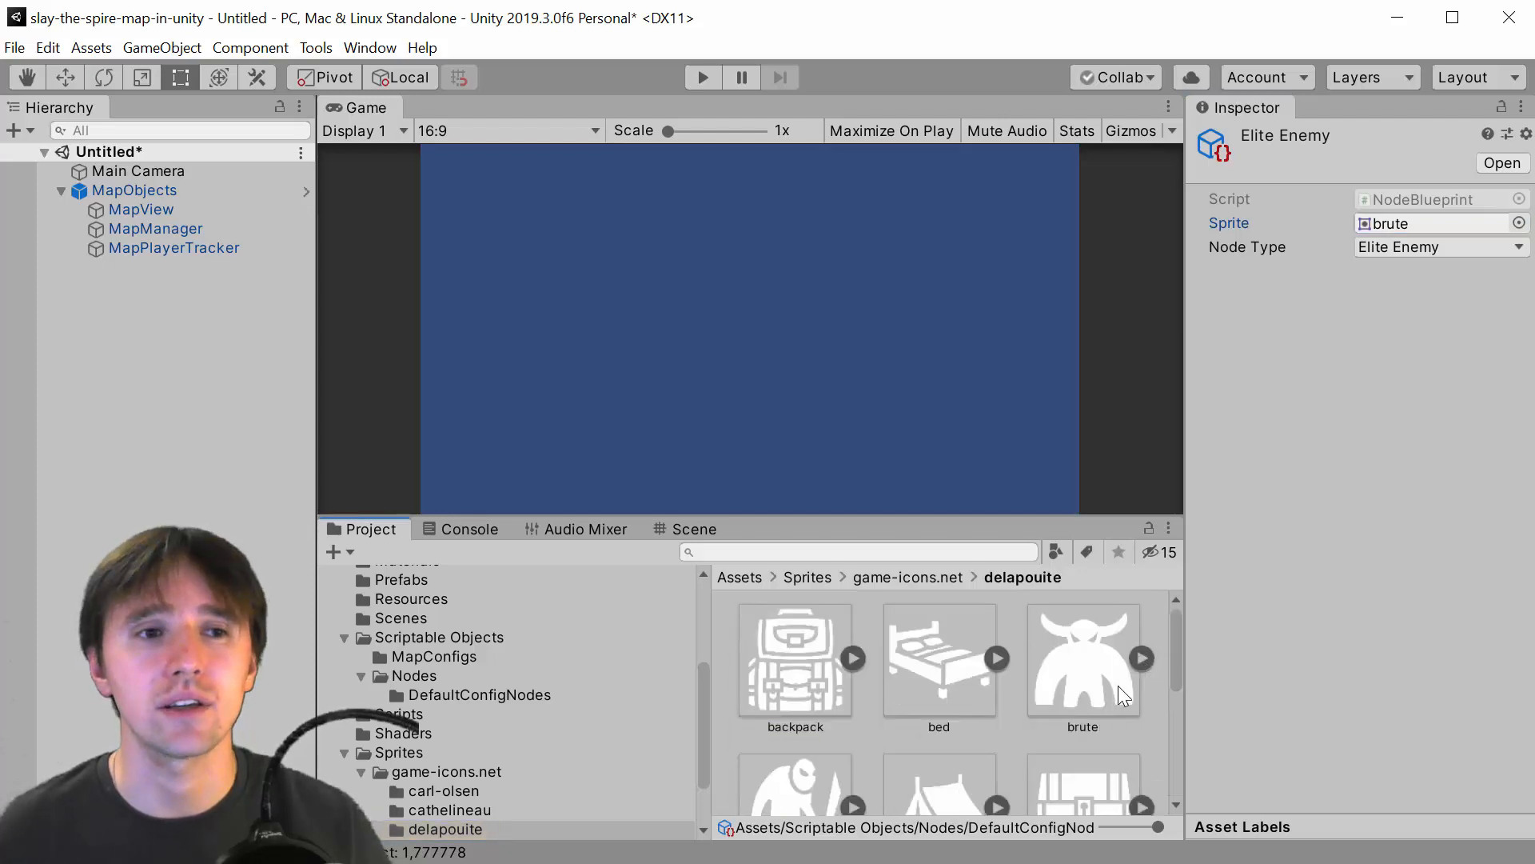
# Read the license file in the game-icons.net sprites folder
pyautogui.click(952, 577)
pyautogui.click(924, 744)
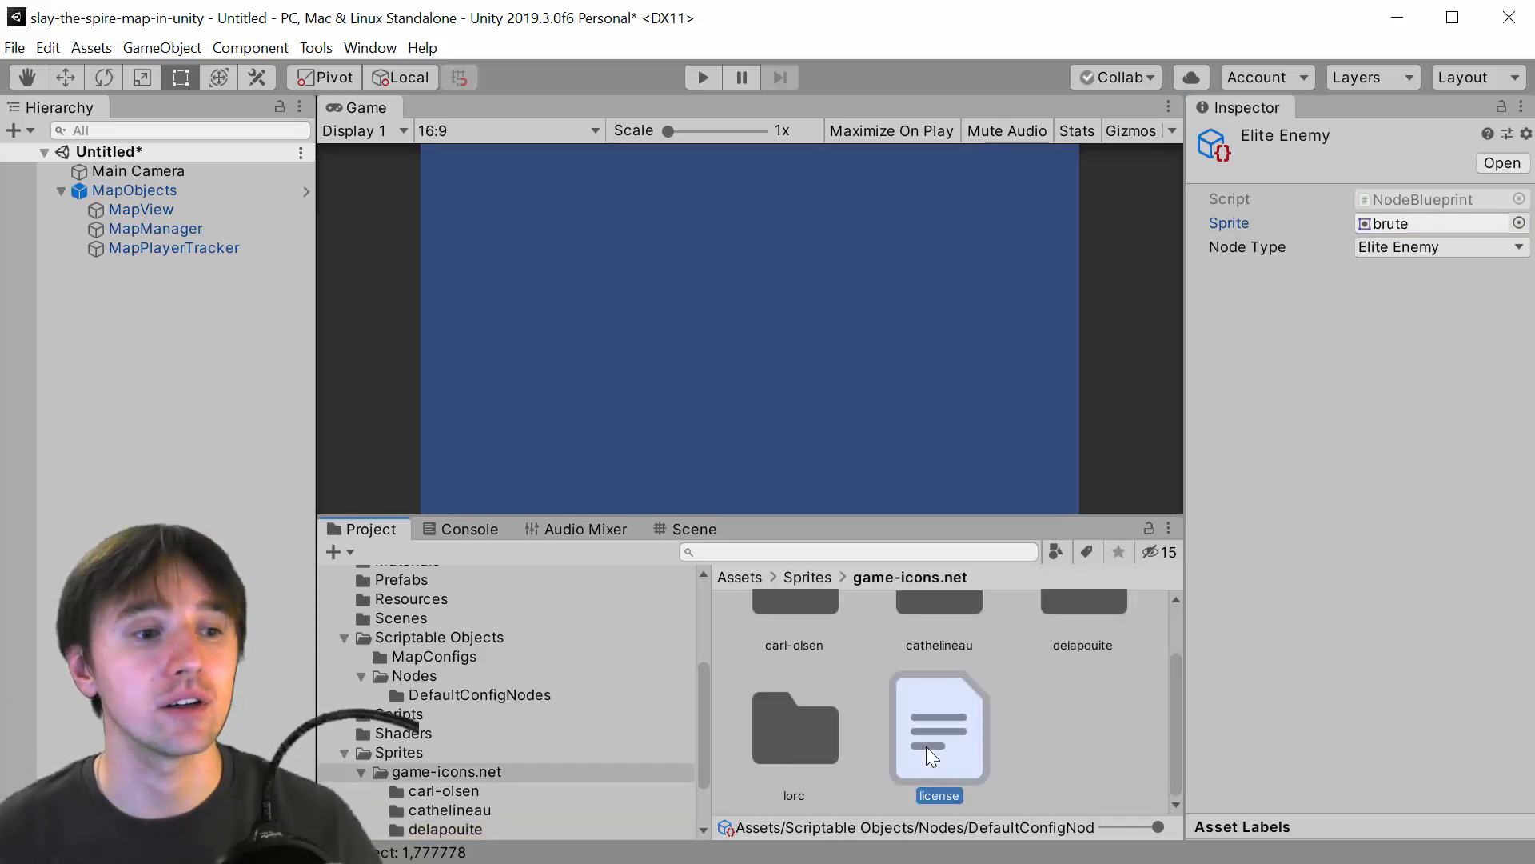
pyautogui.scroll(-8, 1308, 552)
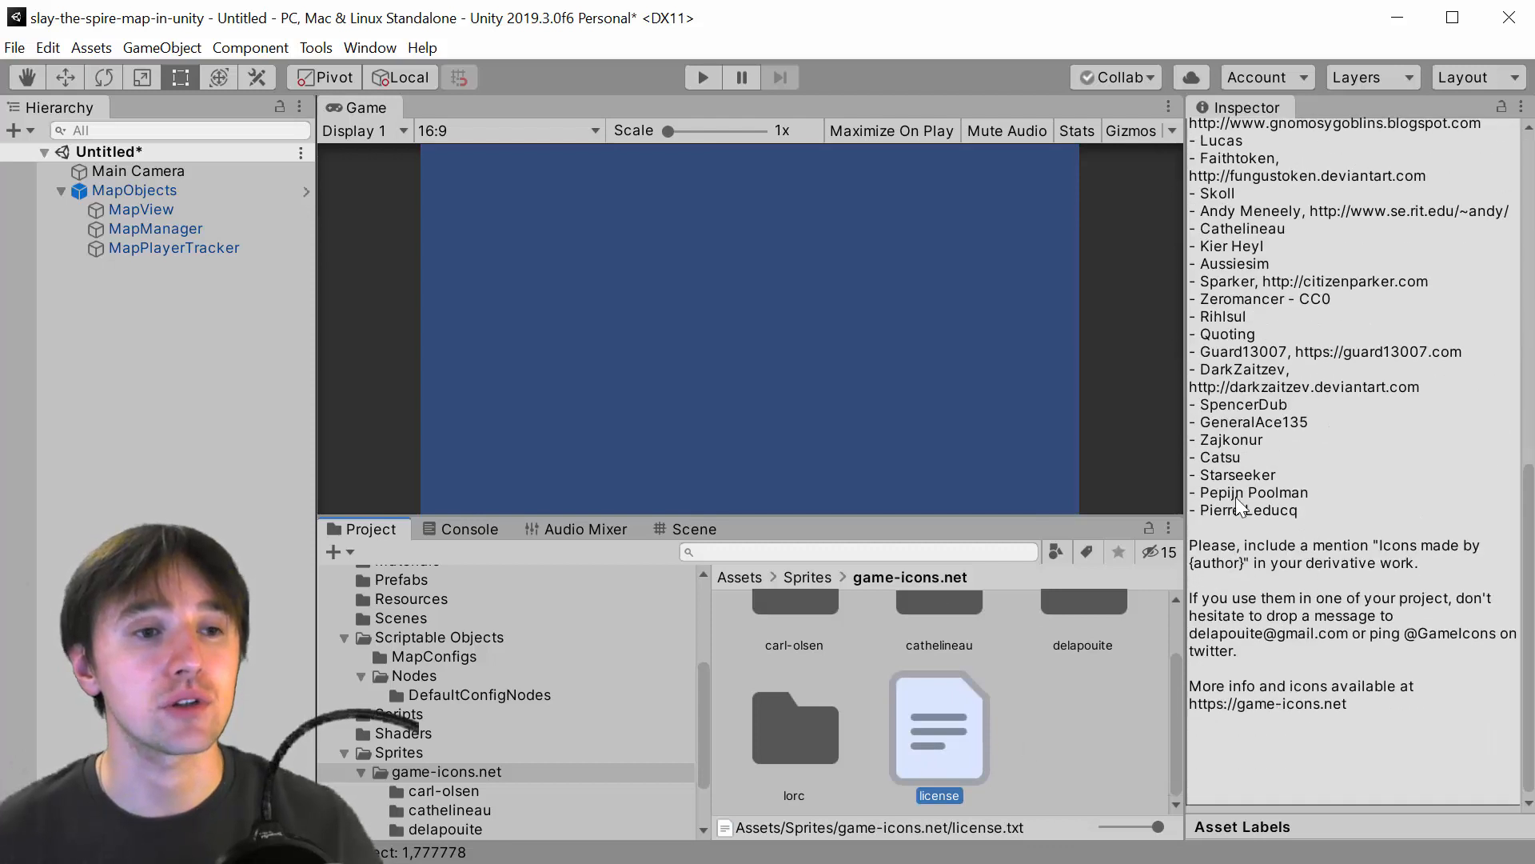
pyautogui.scroll(4, 1235, 496)
pyautogui.scroll(2, 1089, 722)
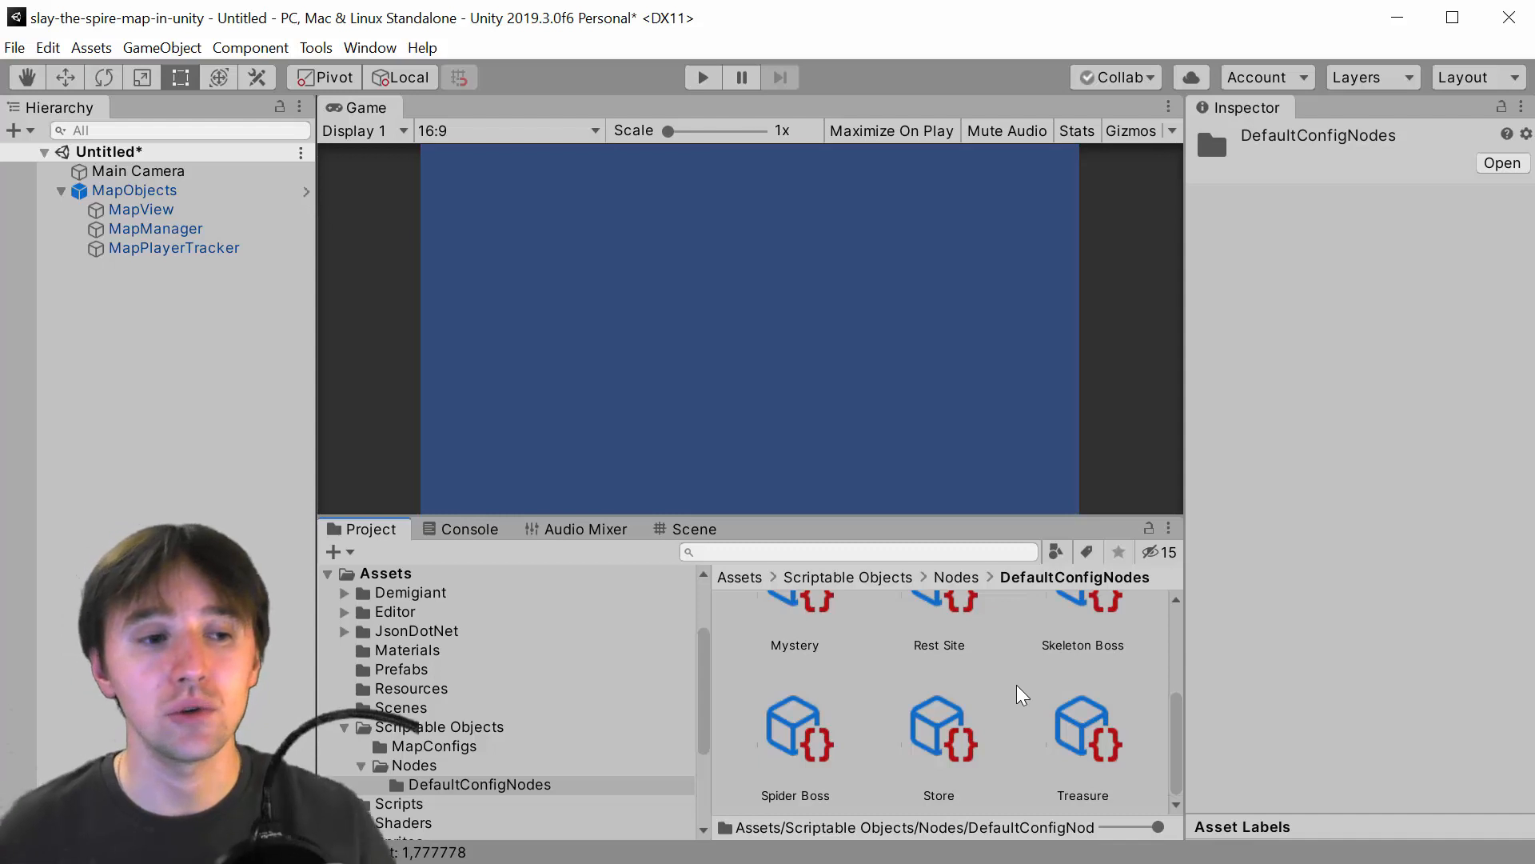
# Look at the asset creation command for the DefaultConfigNodes folder without creating anything
pyautogui.rightClick(1017, 687)
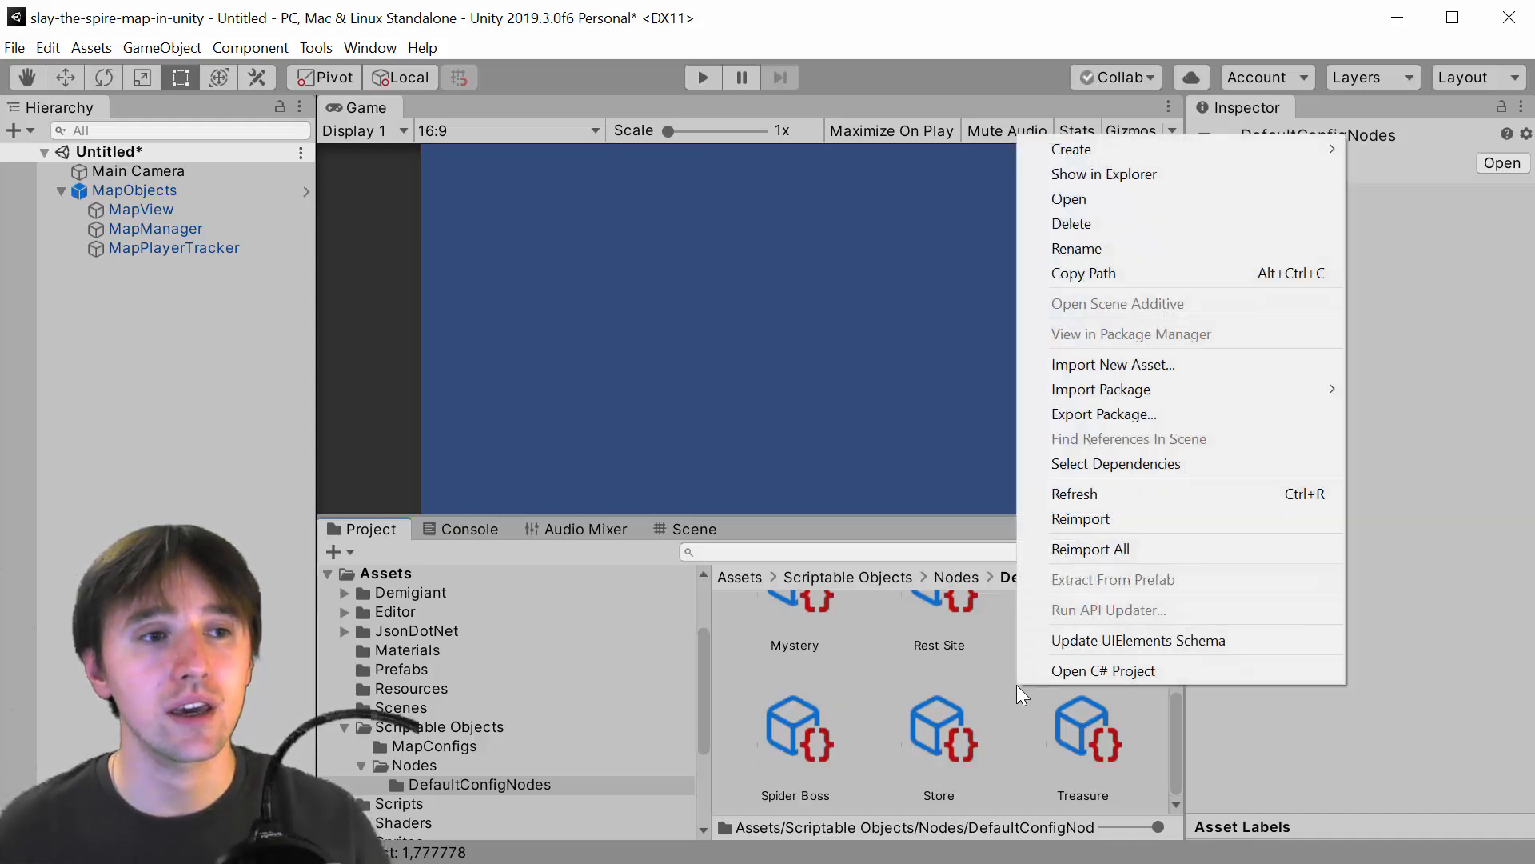
pyautogui.moveTo(1106, 151)
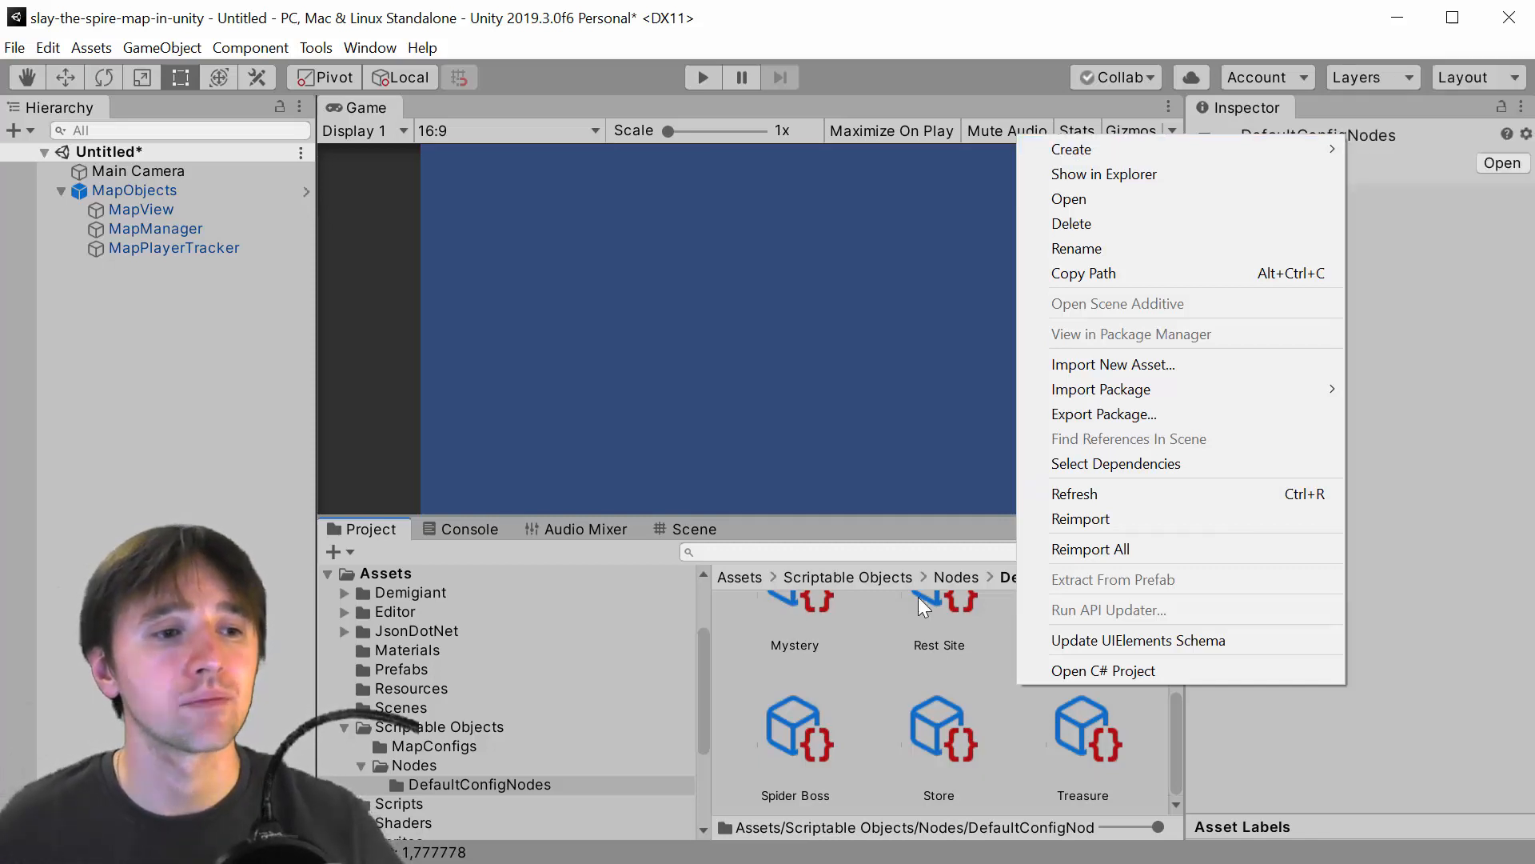
pyautogui.click(949, 577)
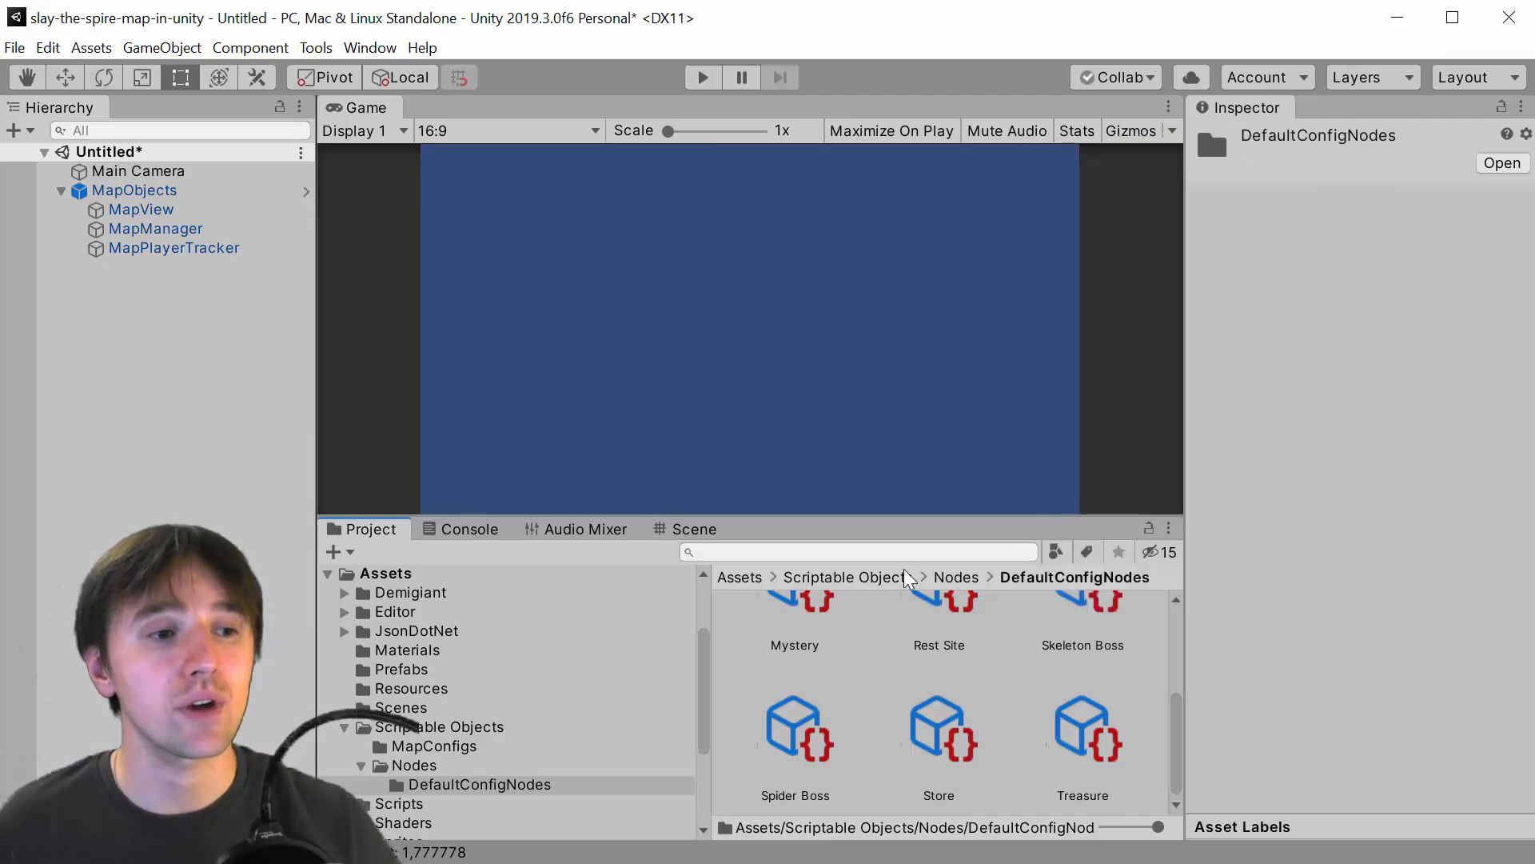
# Open the MapConfigs folder inside Scriptable Objects
pyautogui.click(862, 582)
pyautogui.doubleClick(806, 660)
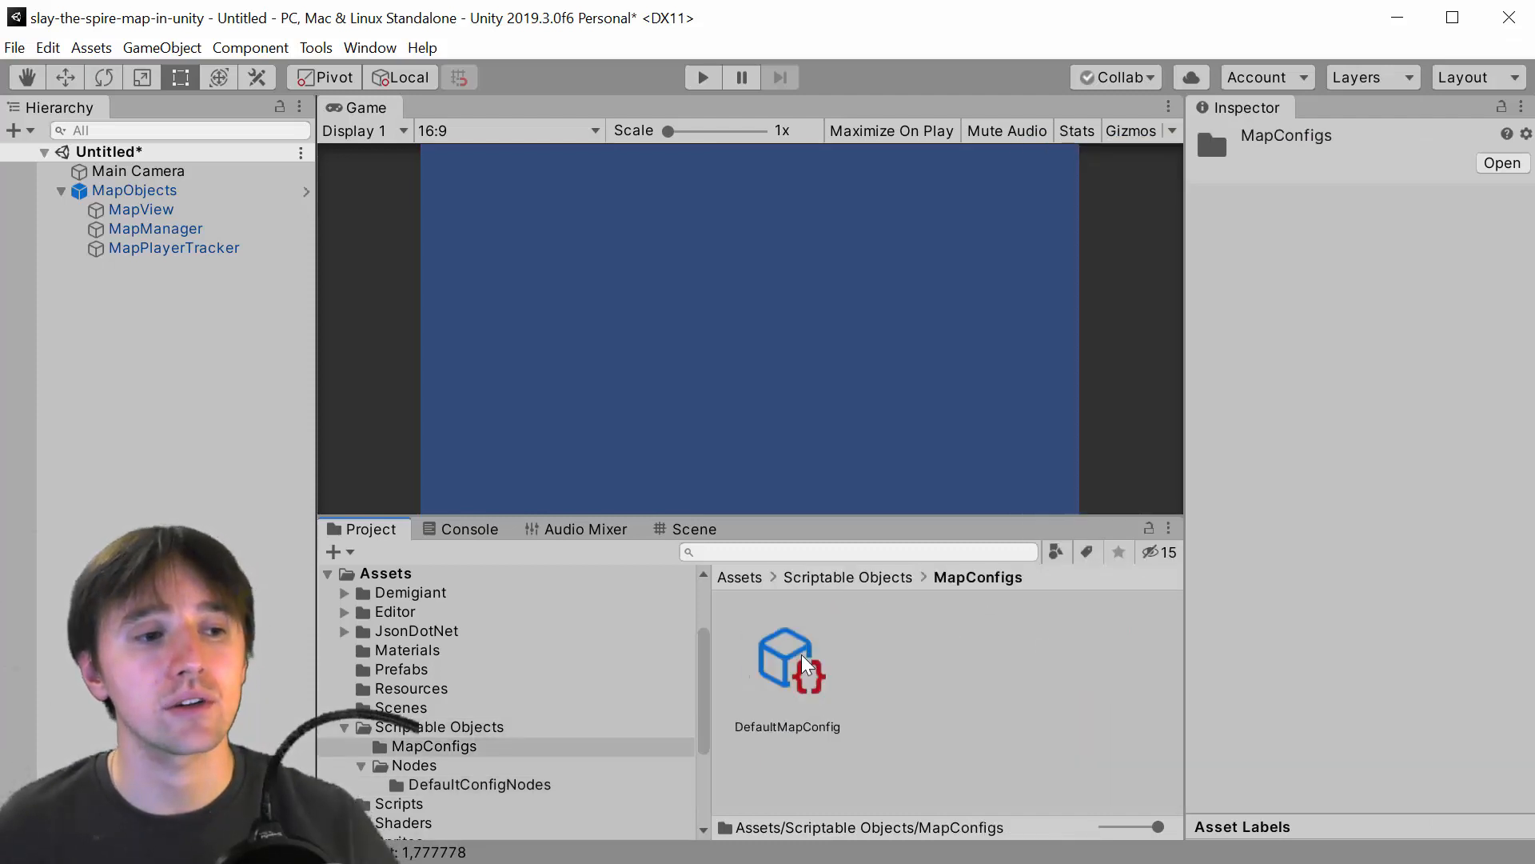
# Look at the Map Config creation command for the MapConfigs folder without creating an asset
pyautogui.click(815, 692)
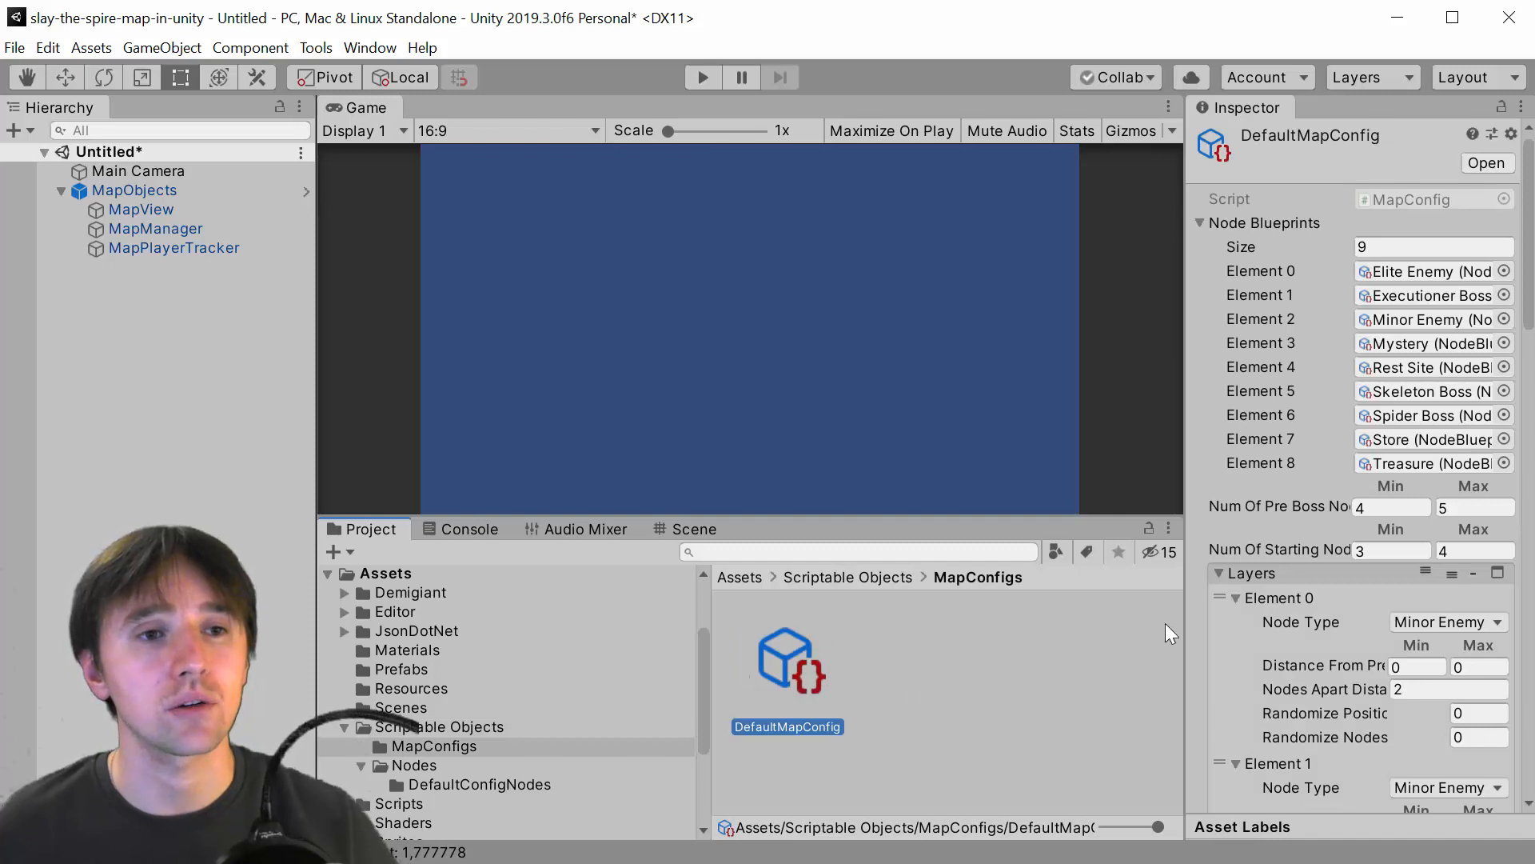
pyautogui.rightClick(948, 699)
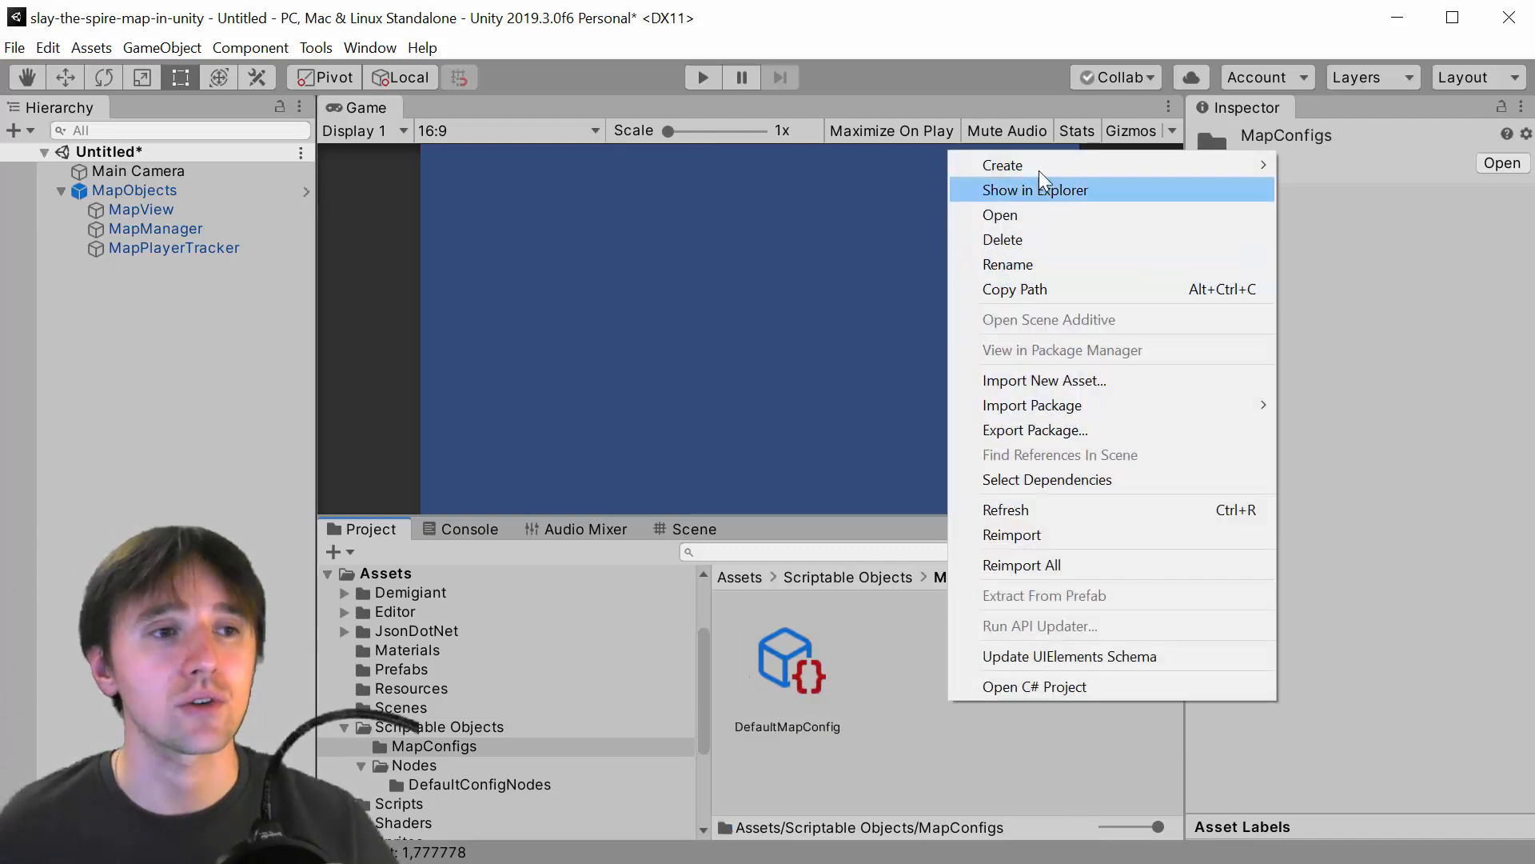
pyautogui.moveTo(1039, 169)
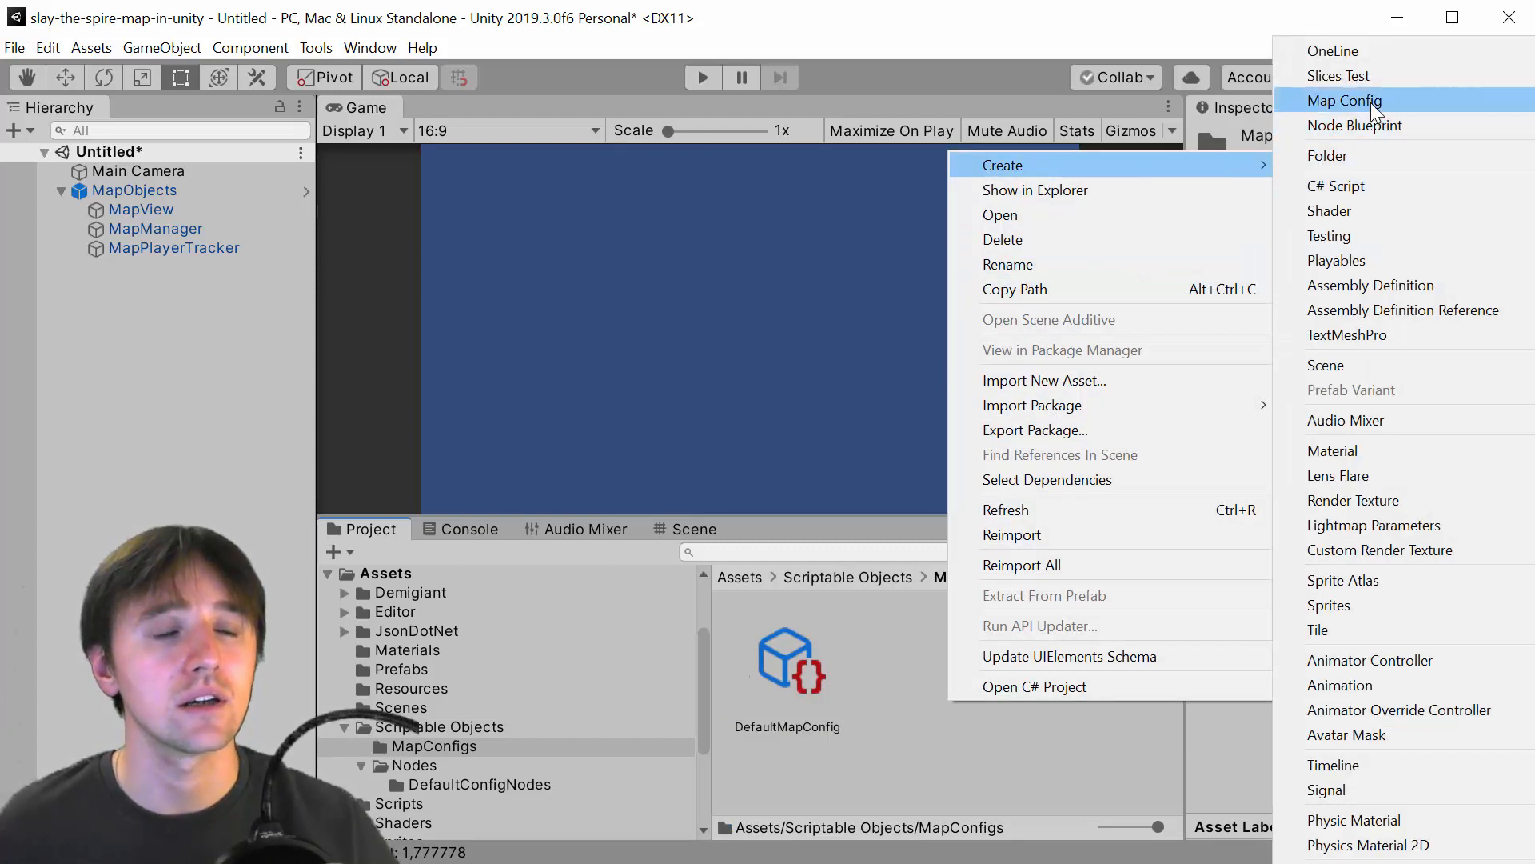
pyautogui.click(878, 654)
# Review DefaultMapConfig's node blueprints and its pre-boss and starting node ranges, with more room for the properties
pyautogui.click(774, 665)
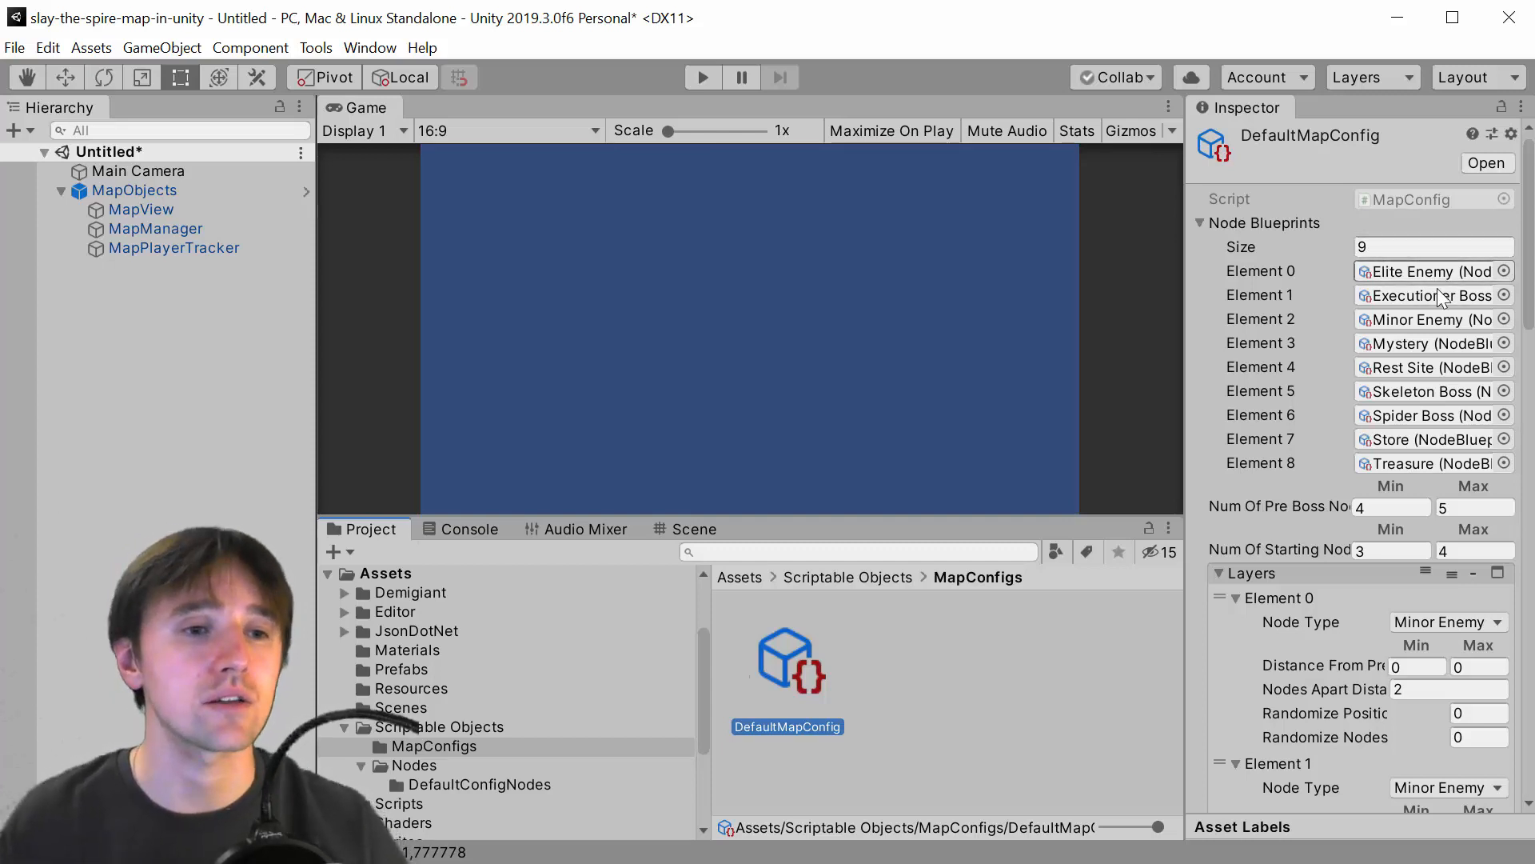
pyautogui.moveTo(1184, 482); pyautogui.dragTo(930, 461)
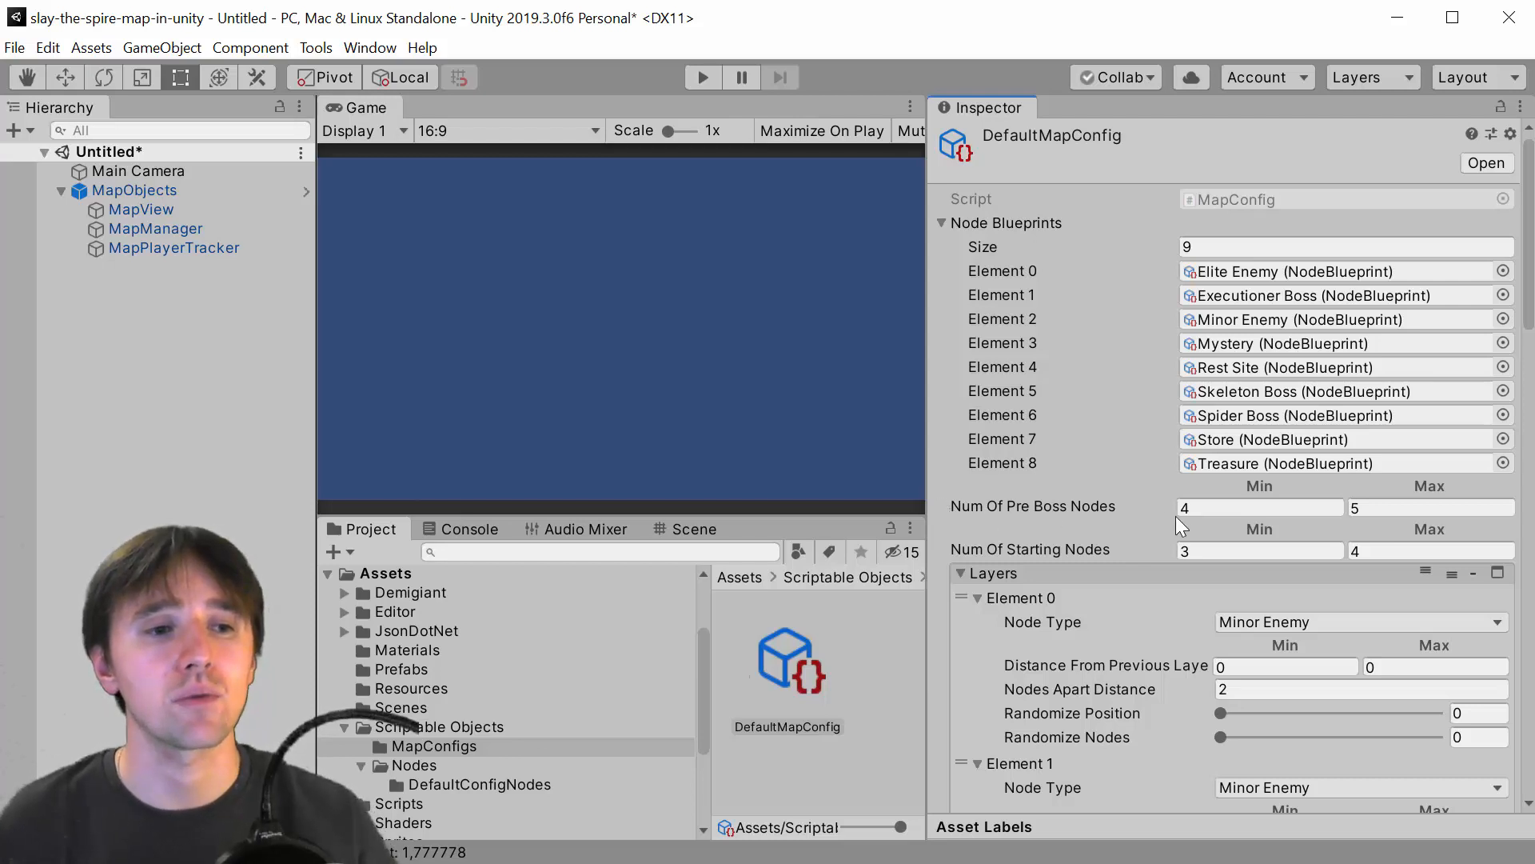
pyautogui.click(1385, 511)
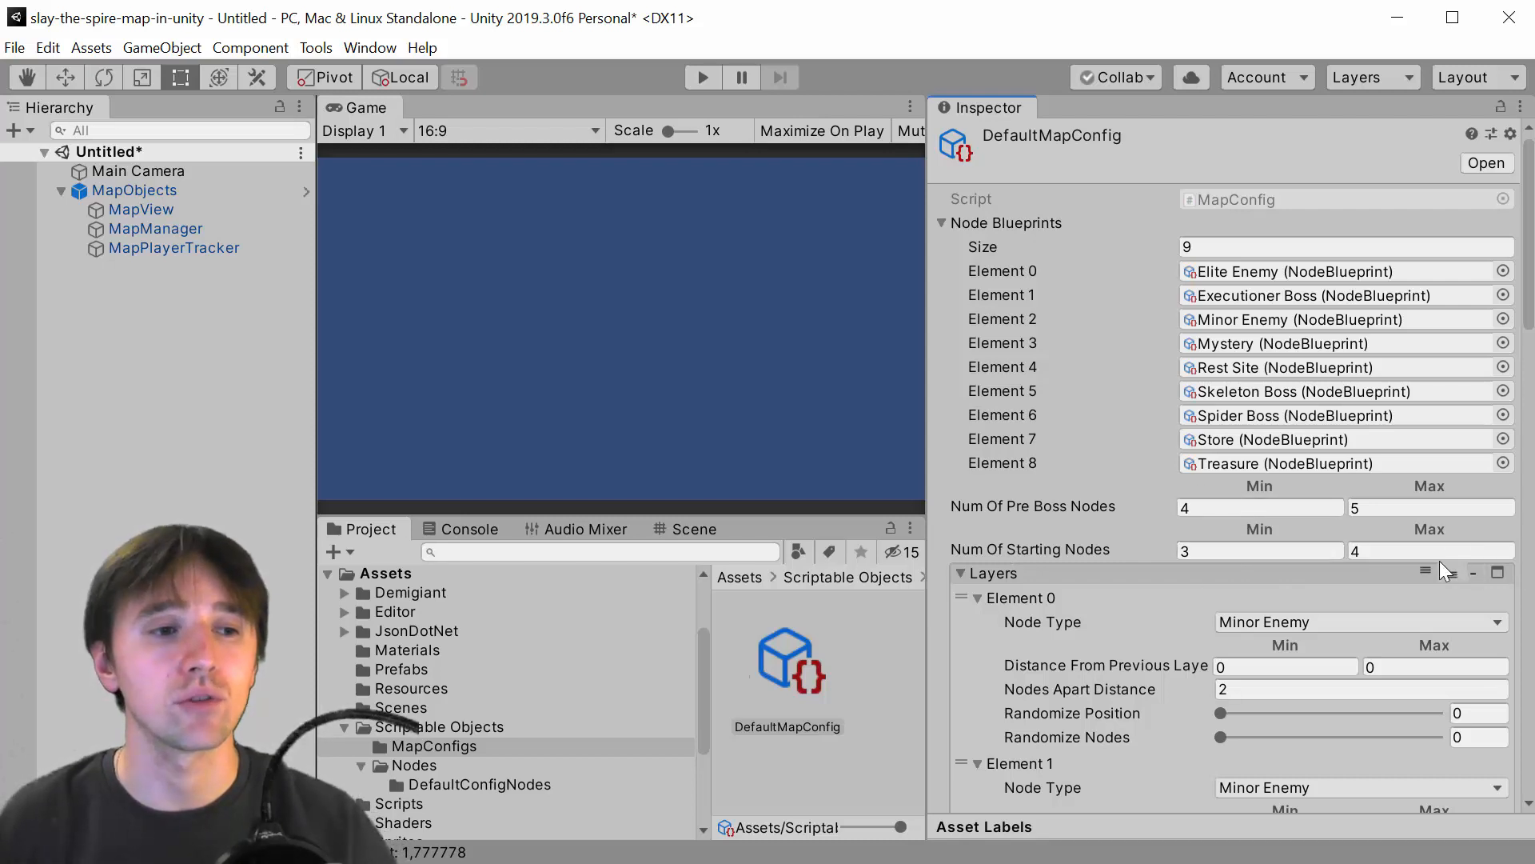
pyautogui.scroll(-5, 1334, 578)
pyautogui.scroll(3, 1289, 434)
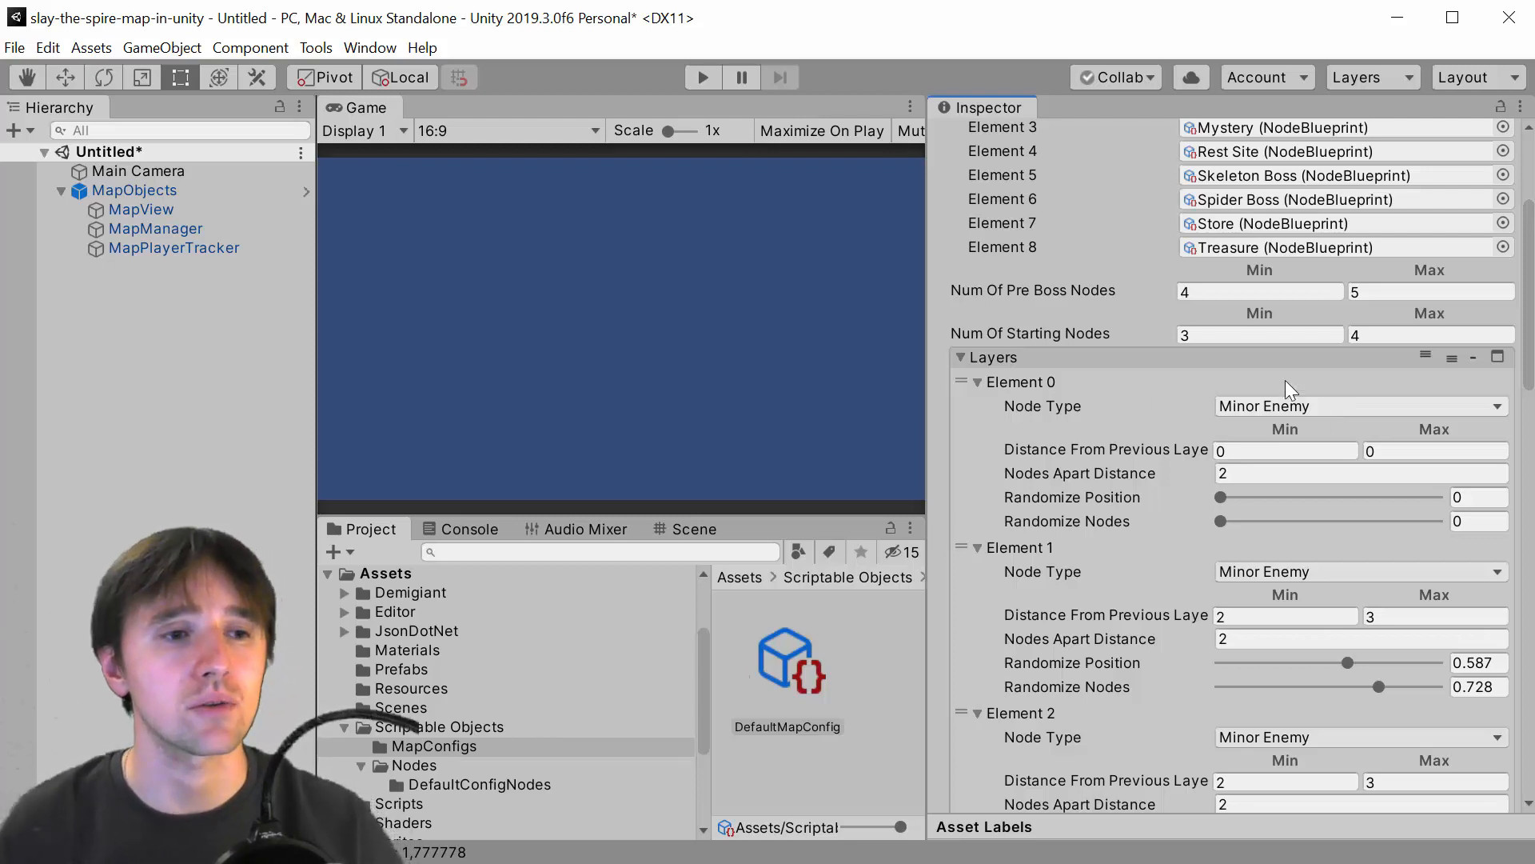
# Examine the first layer's minimum and maximum distance from the previous layer and its nodes apart distance
pyautogui.click(1298, 450)
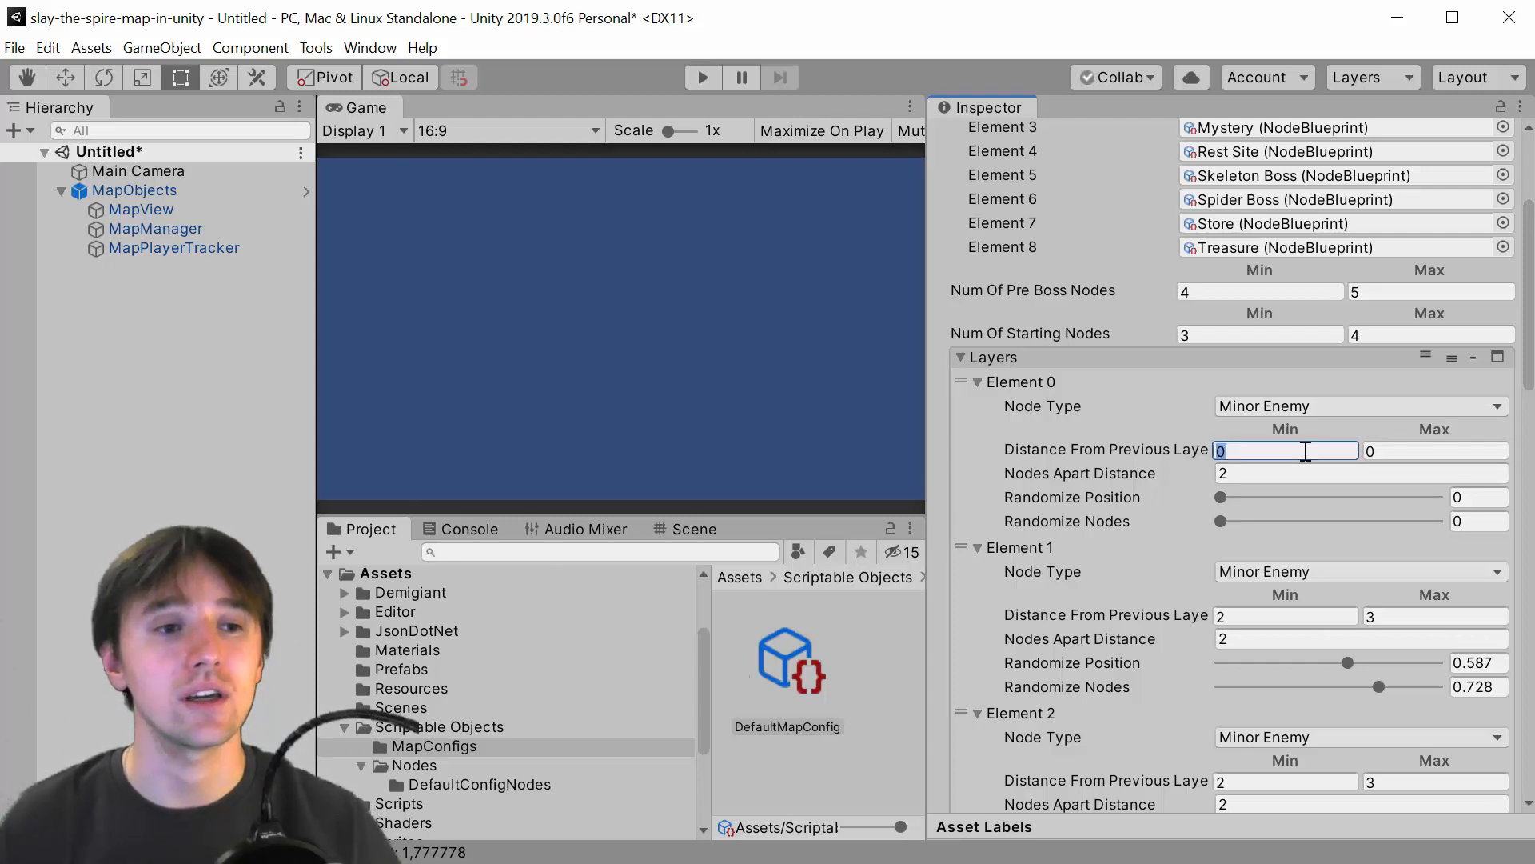
pyautogui.click(1385, 452)
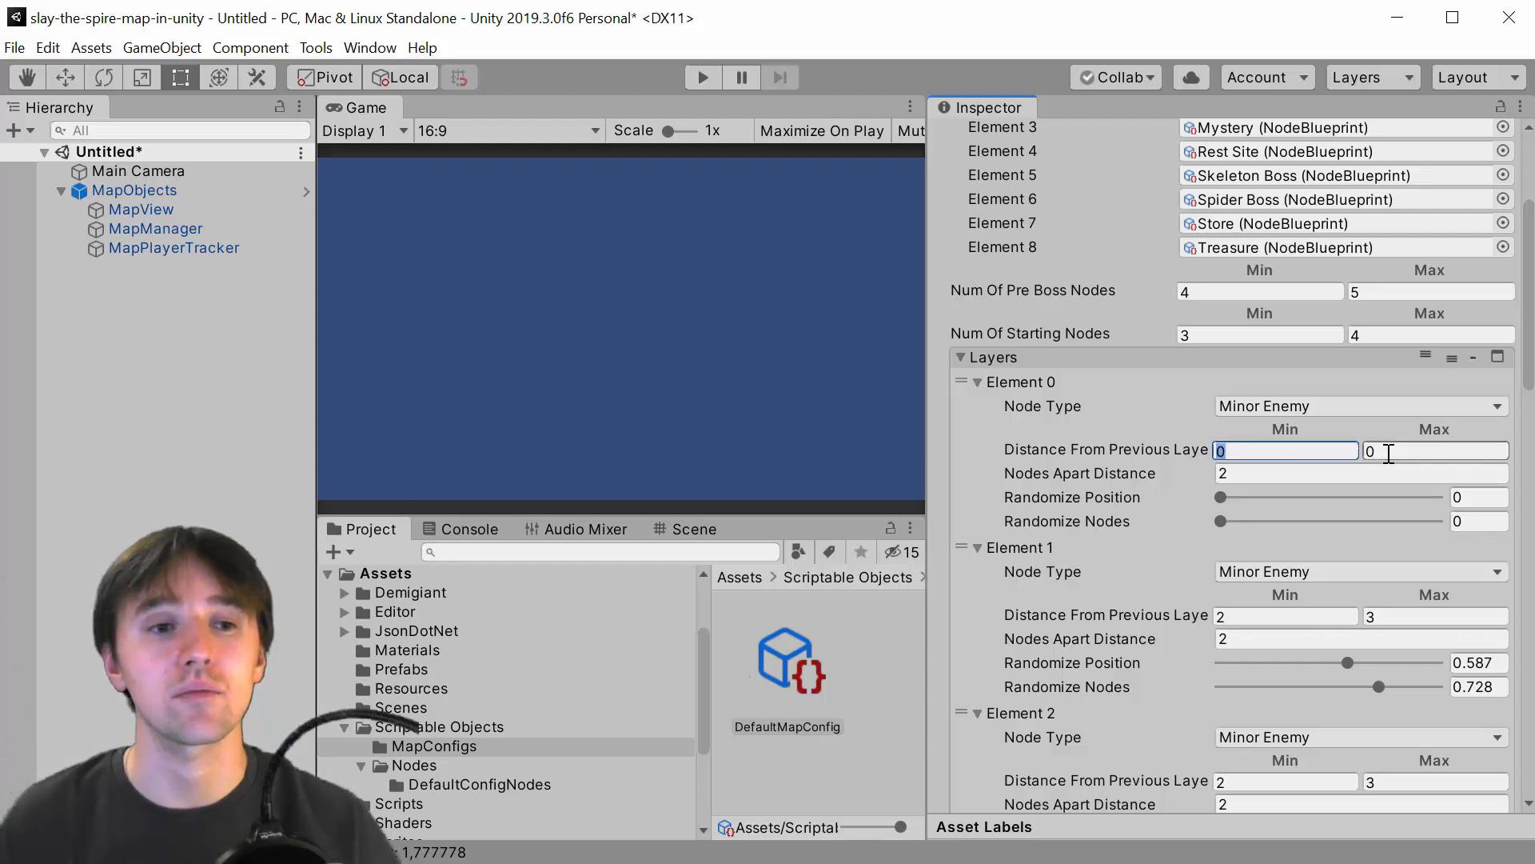
pyautogui.click(1282, 449)
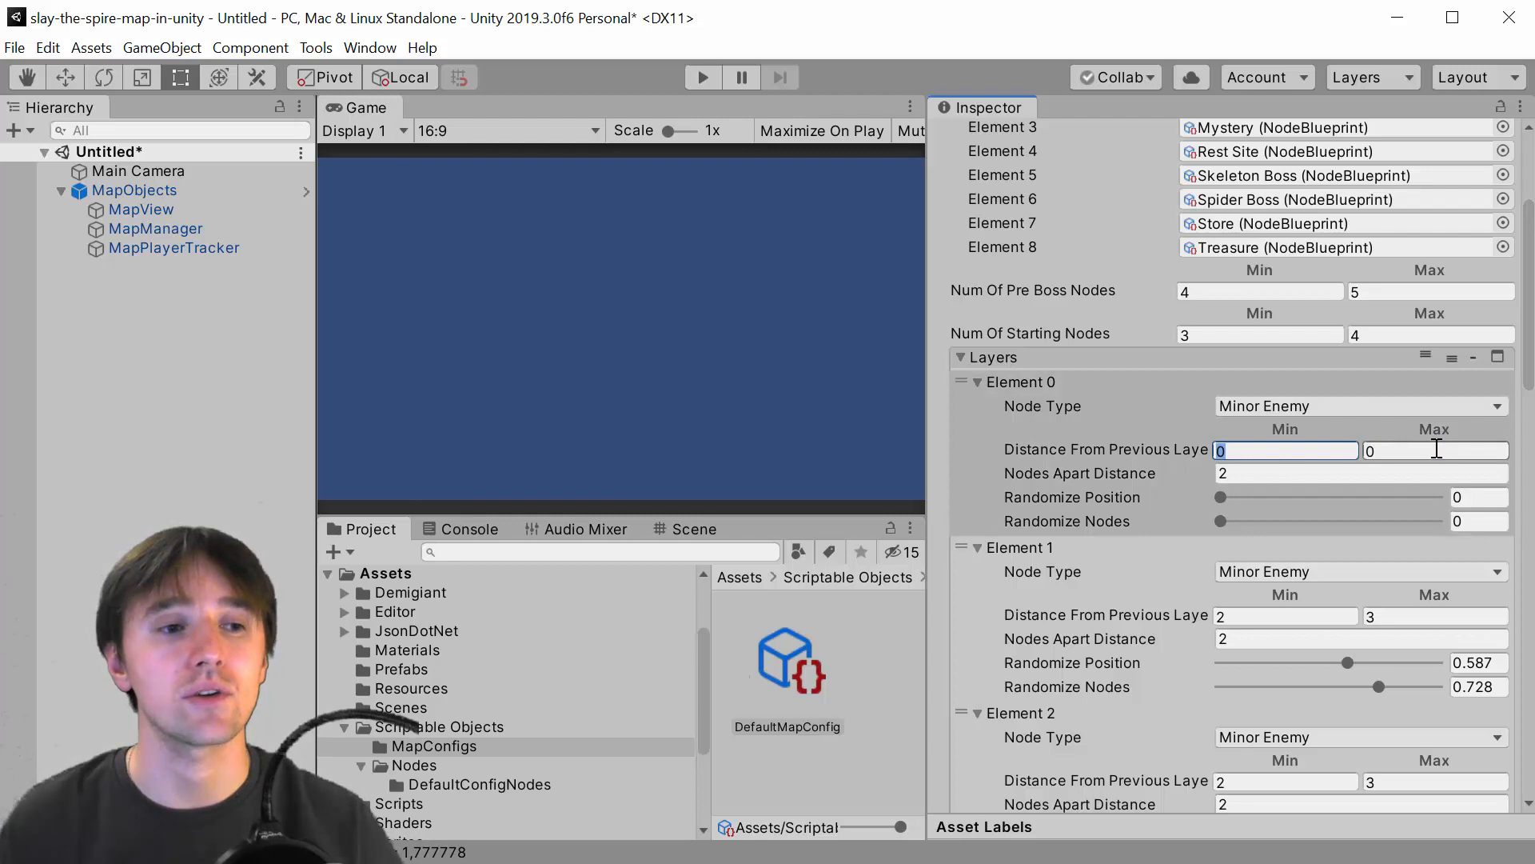
pyautogui.click(1317, 473)
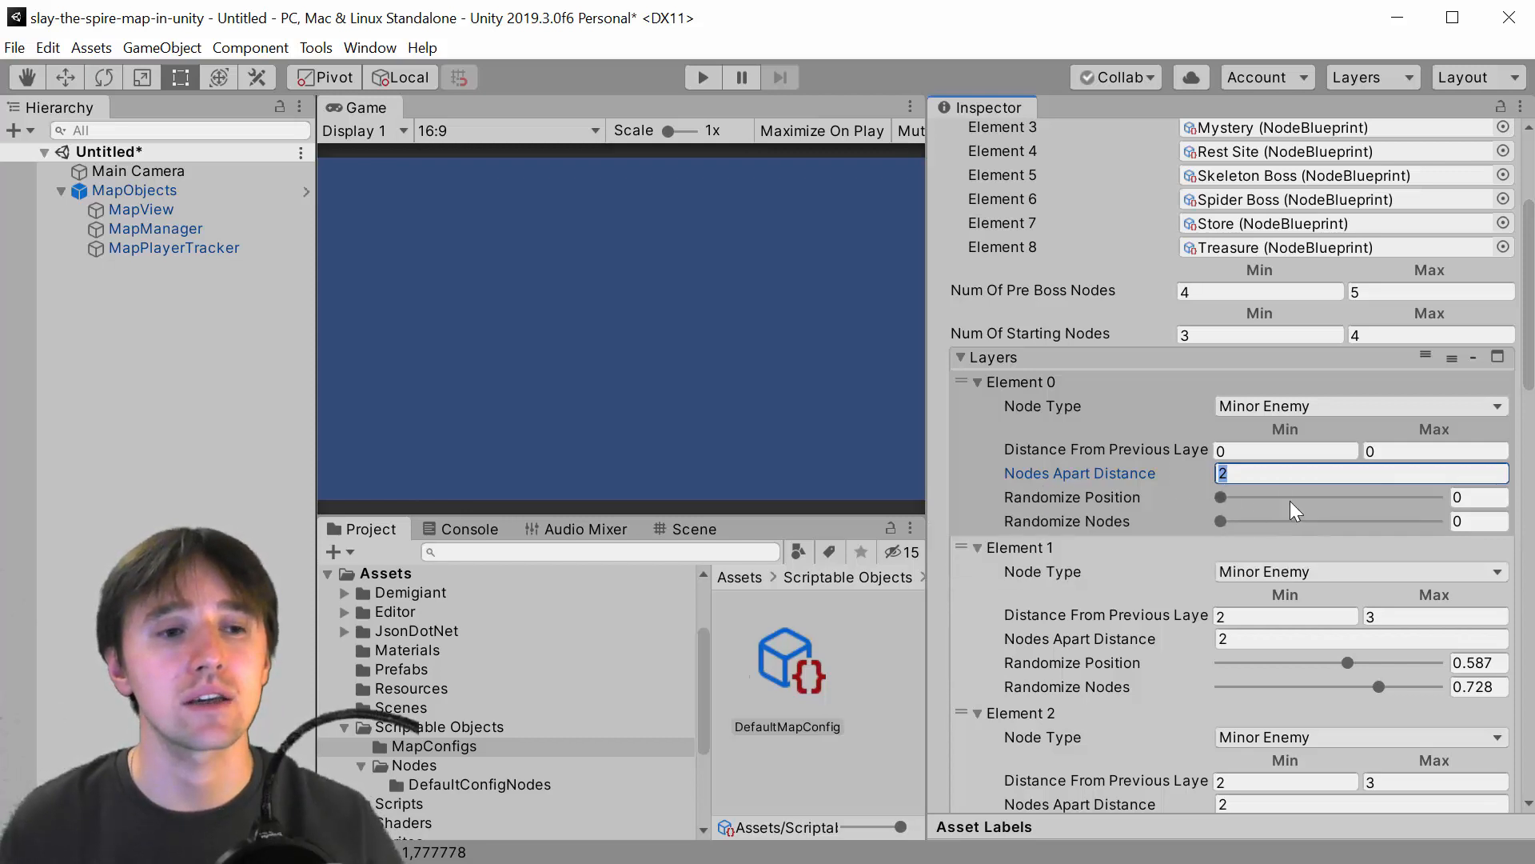
# Look through the layers of DefaultMapConfig from the first Minor Enemy layer to the Boss layer
pyautogui.scroll(-5, 1288, 540)
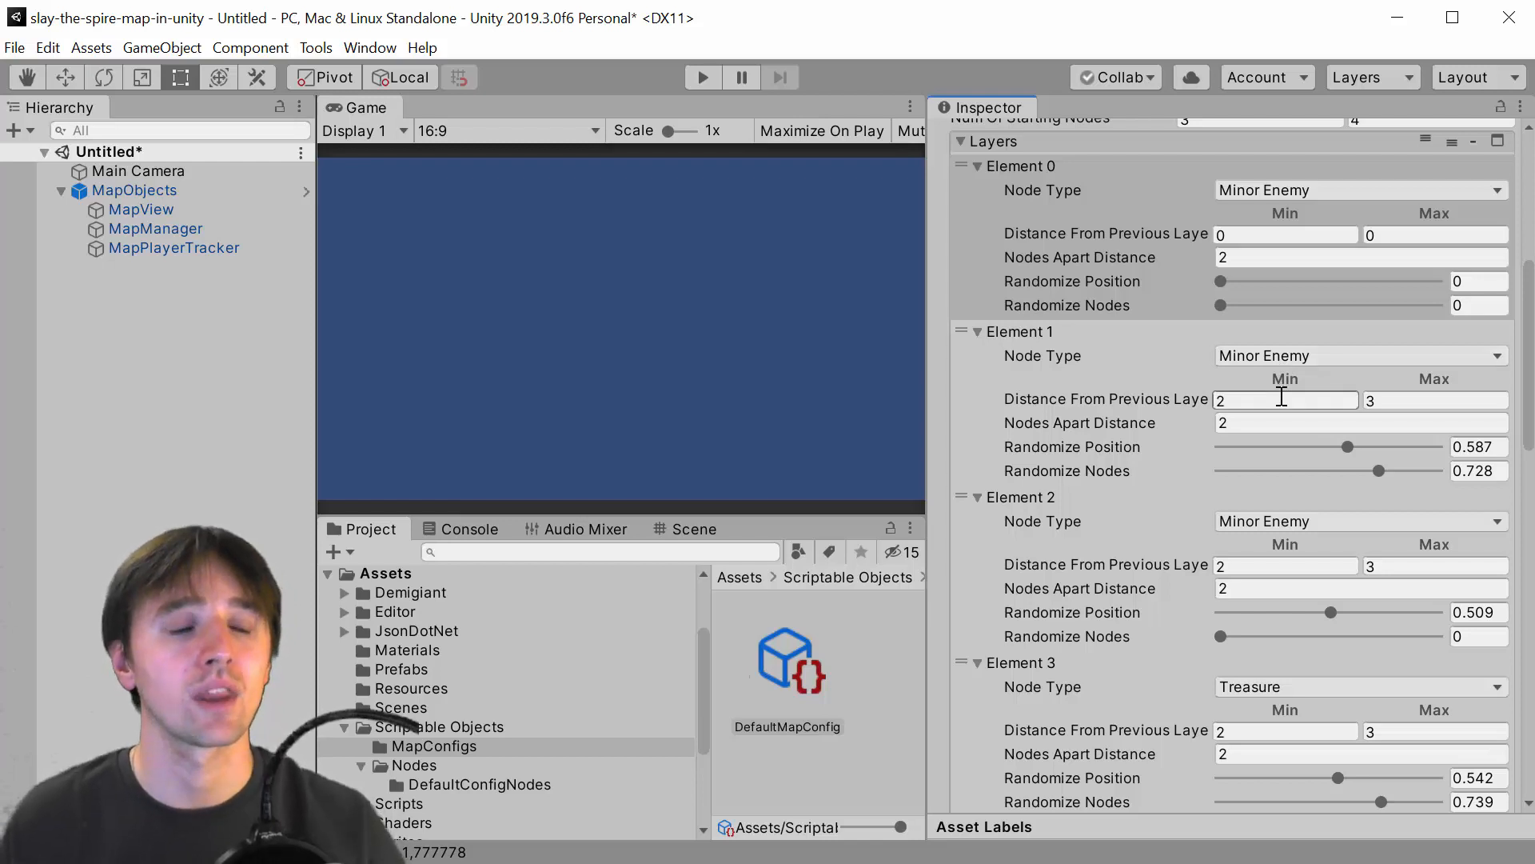
pyautogui.scroll(-15, 1351, 378)
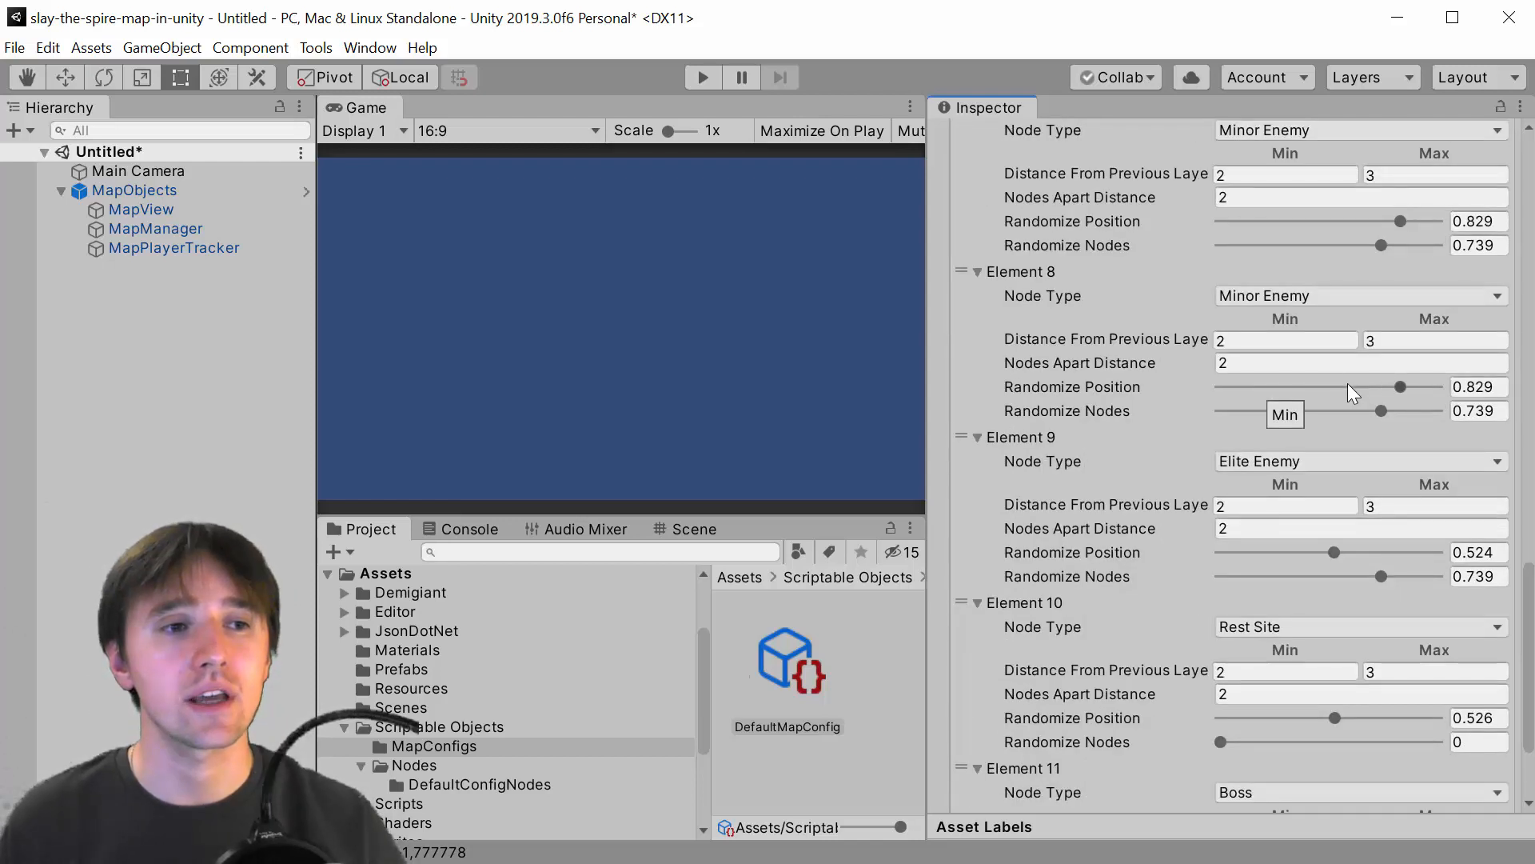
pyautogui.scroll(-3, 1347, 382)
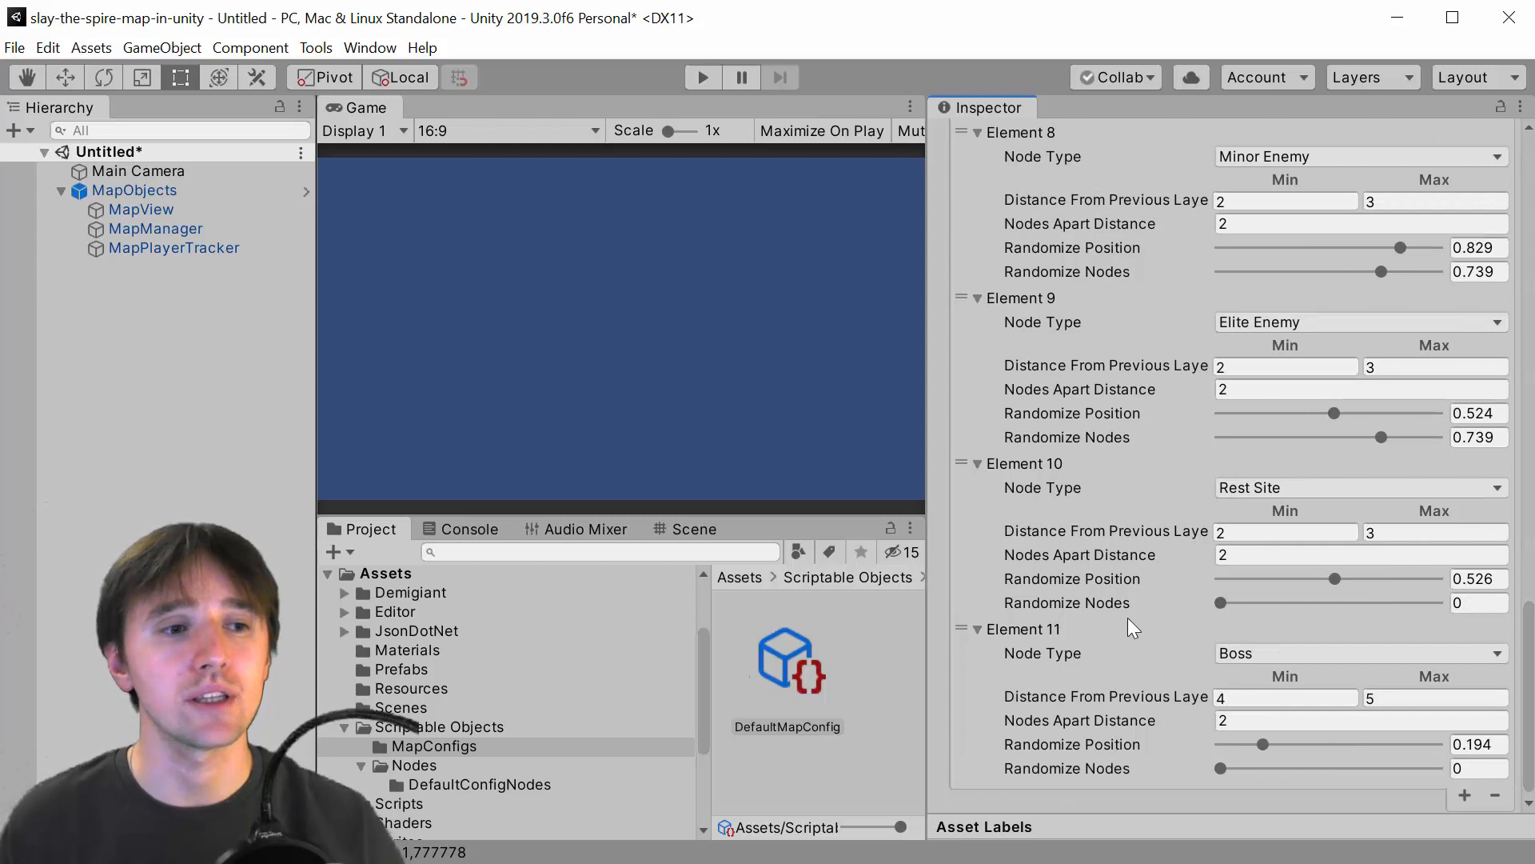
pyautogui.scroll(10, 1129, 620)
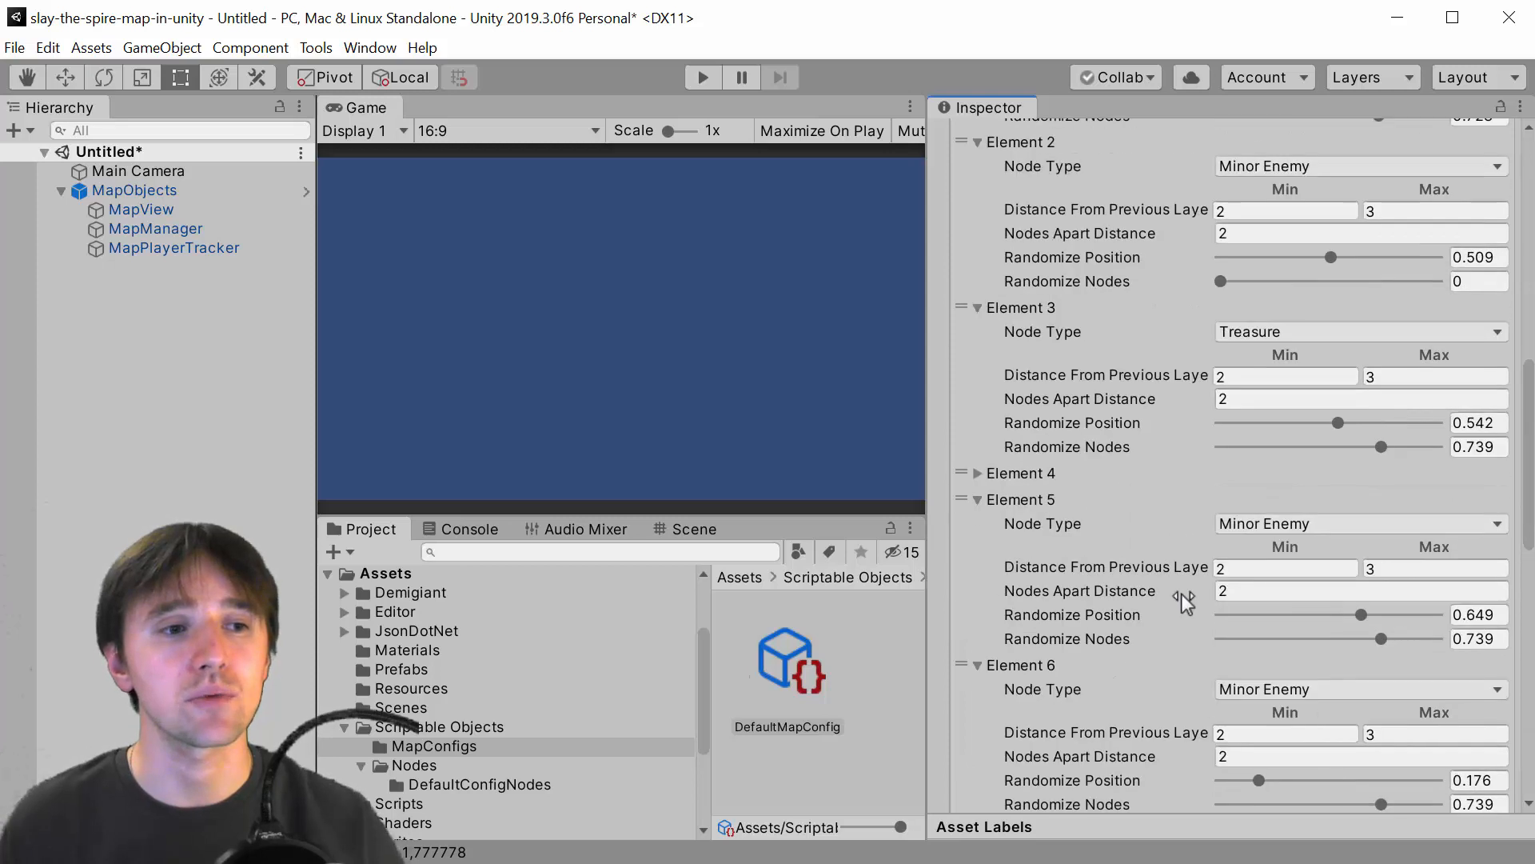
# Expand the Element 4 layer, try moving it above the Treasure layer, and restore the original layer order
pyautogui.click(974, 472)
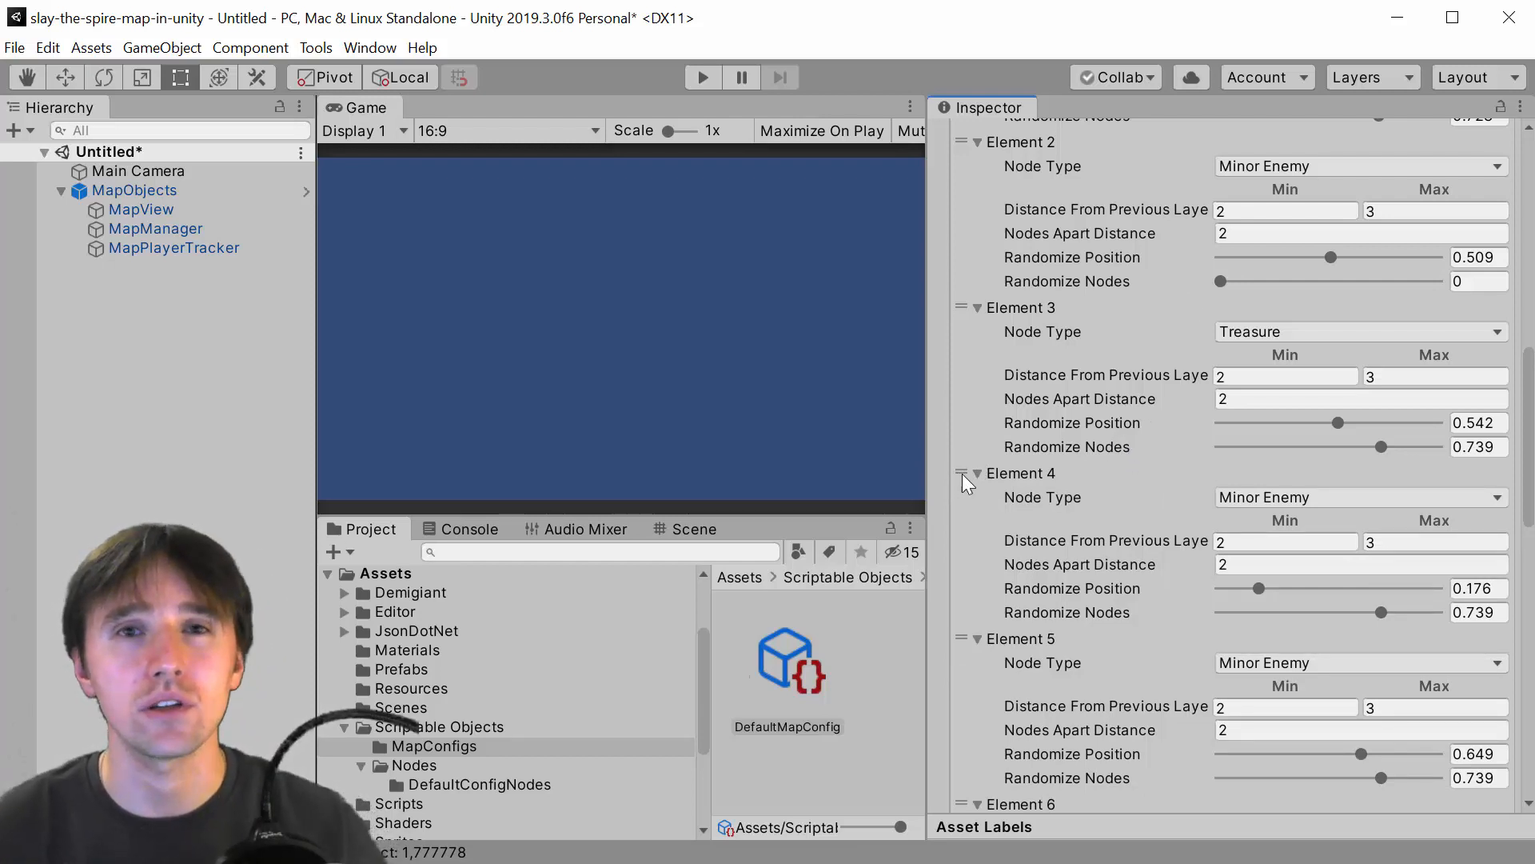
pyautogui.moveTo(962, 473); pyautogui.dragTo(954, 324)
pyautogui.moveTo(960, 470); pyautogui.dragTo(962, 319)
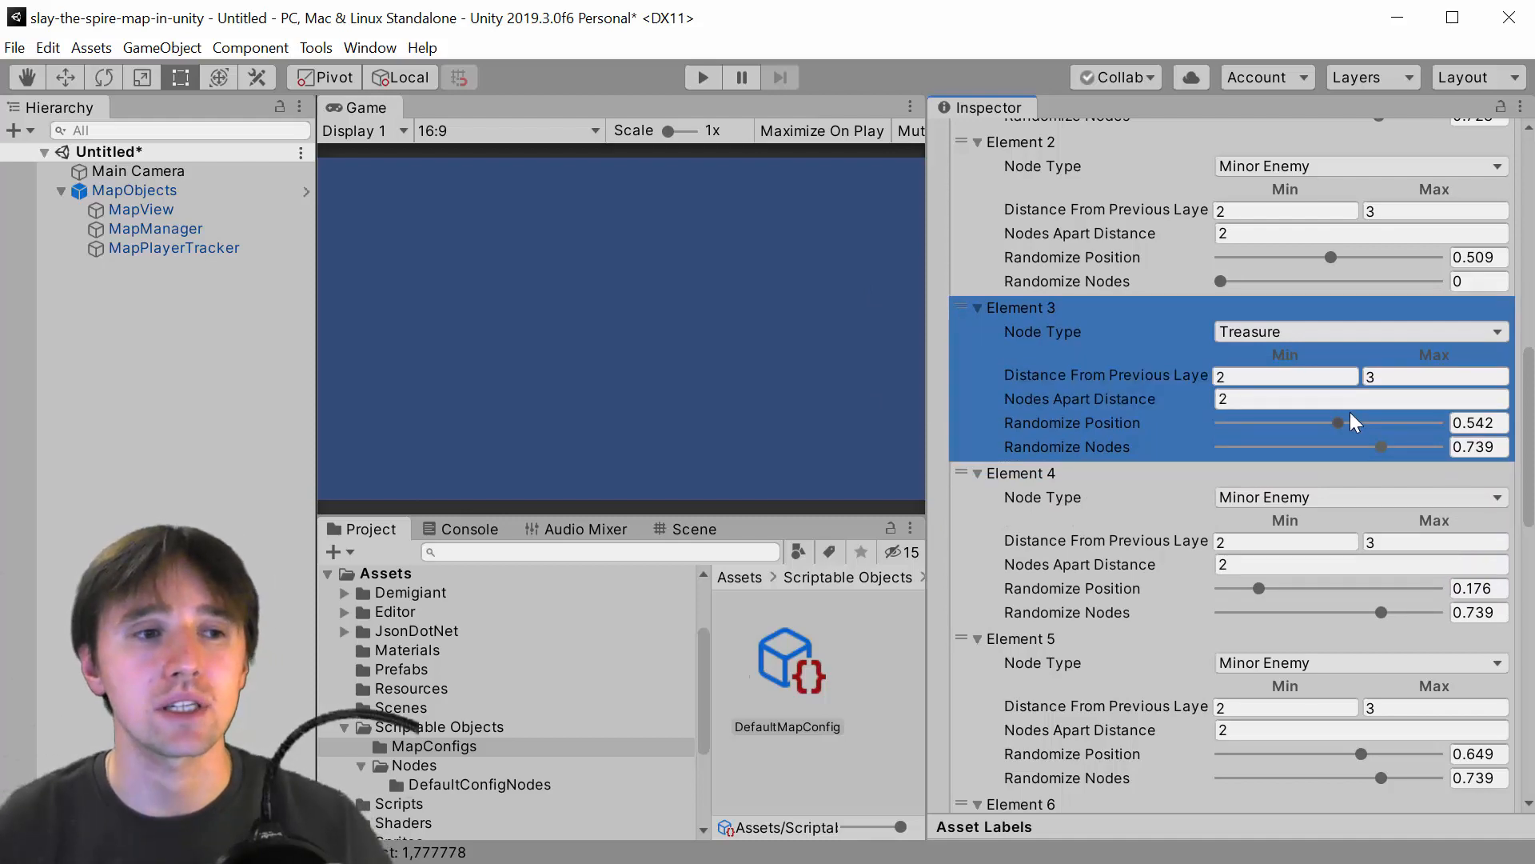
# Go over the layer sequence again, down to the Rest Site layer just before the Boss layer
pyautogui.scroll(-10, 1203, 425)
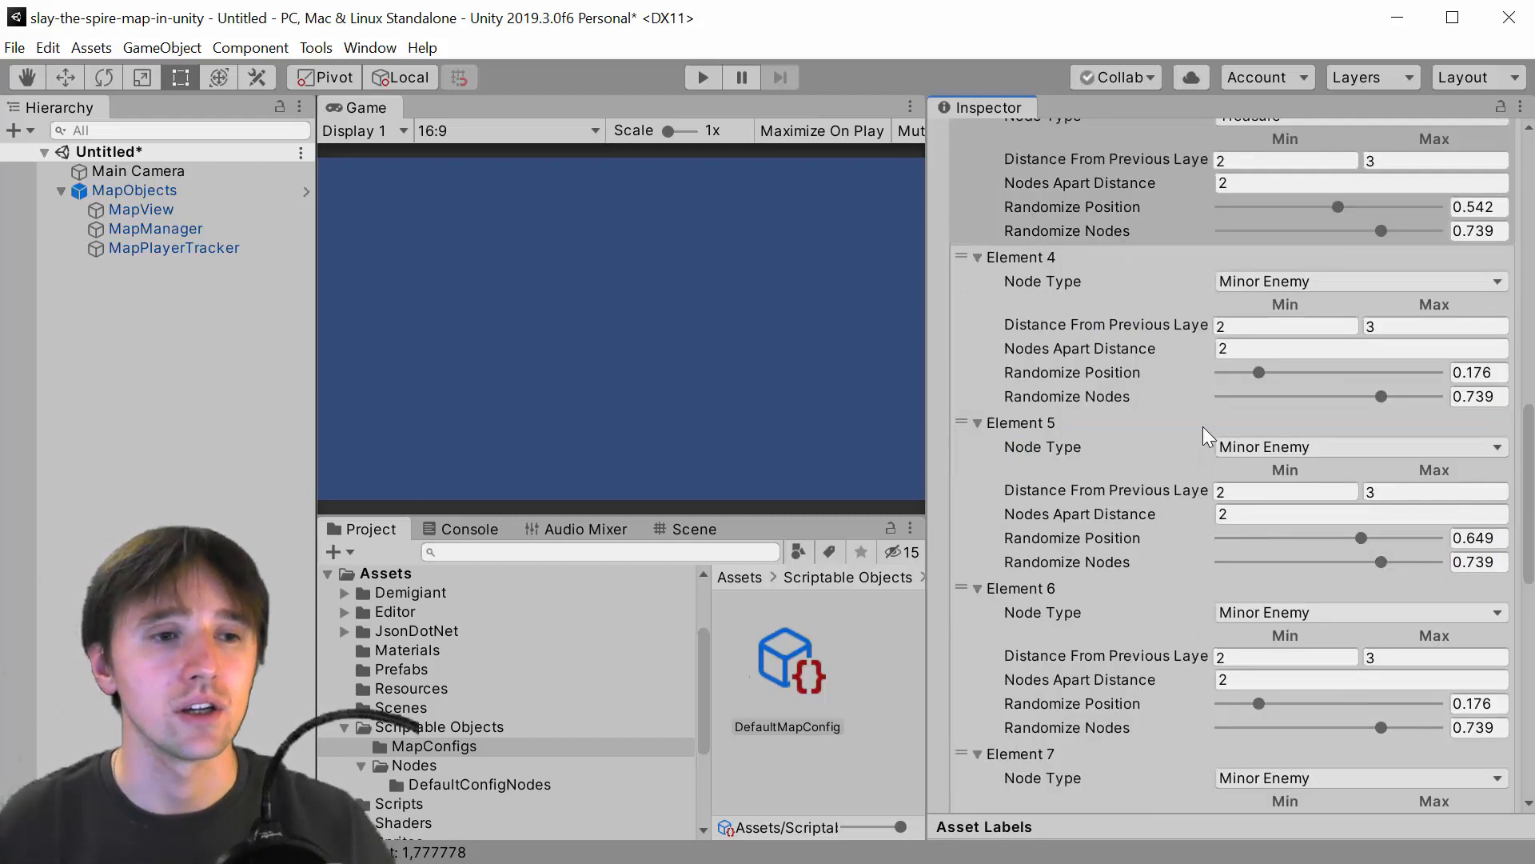
pyautogui.scroll(12, 1095, 378)
pyautogui.scroll(-18, 1101, 382)
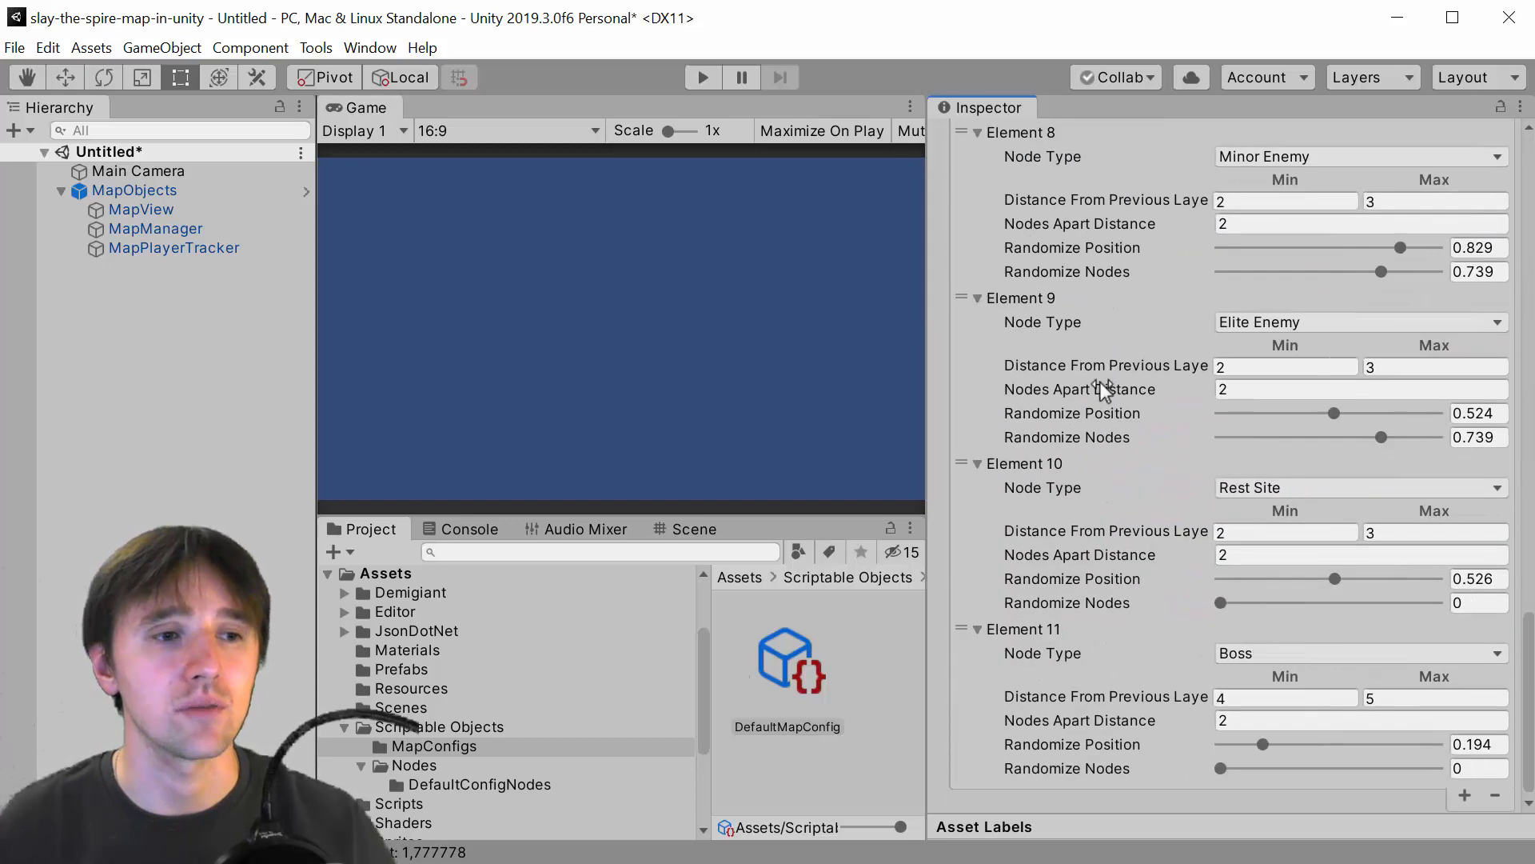
pyautogui.click(1106, 534)
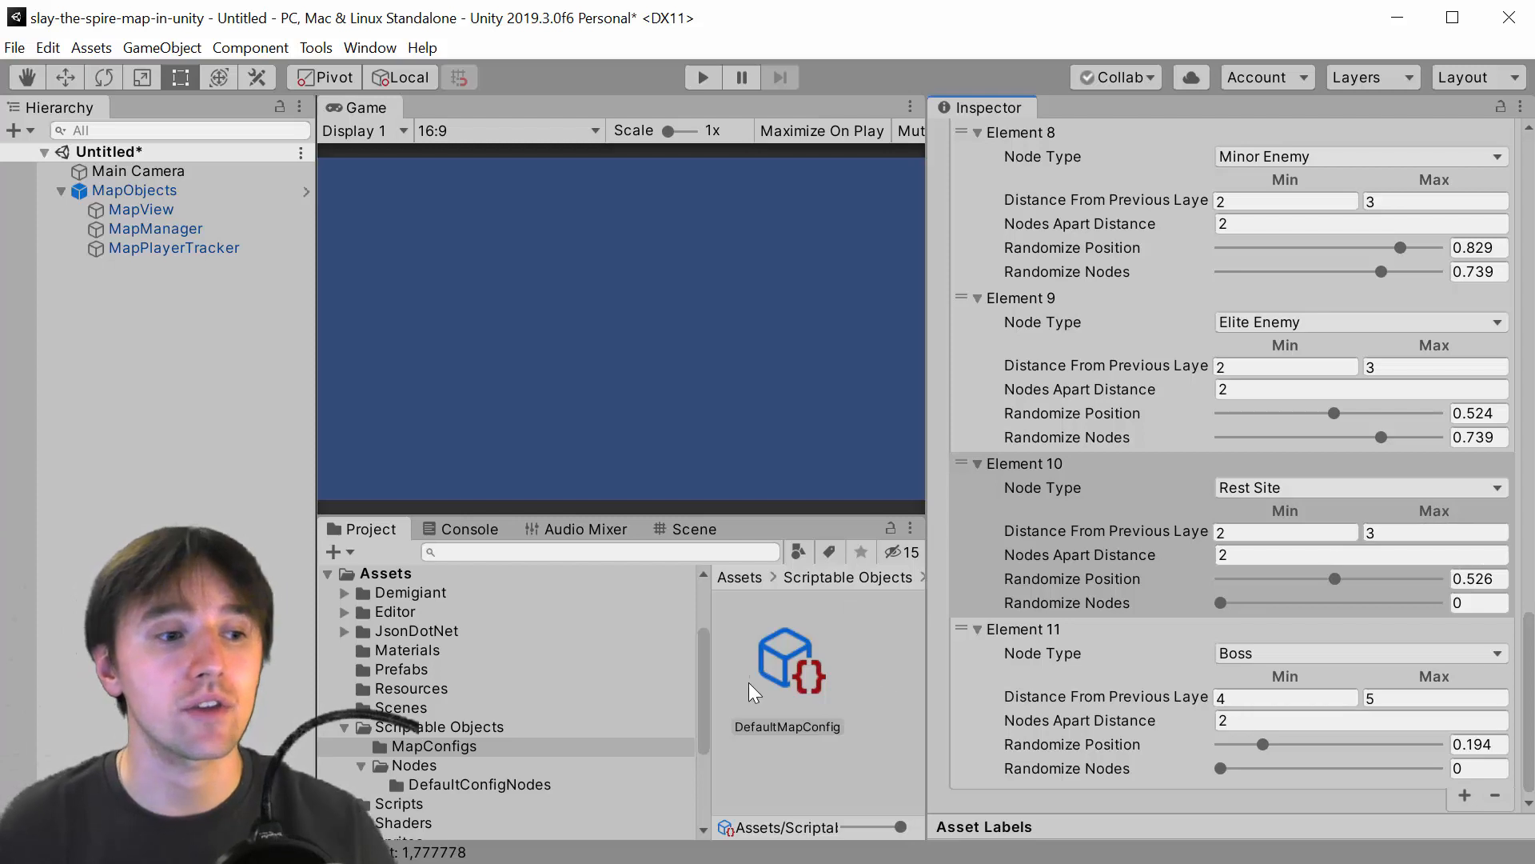
# Locate the map config asset referenced in MapView's All Map Configs list and in MapManager's Config setting
pyautogui.click(771, 674)
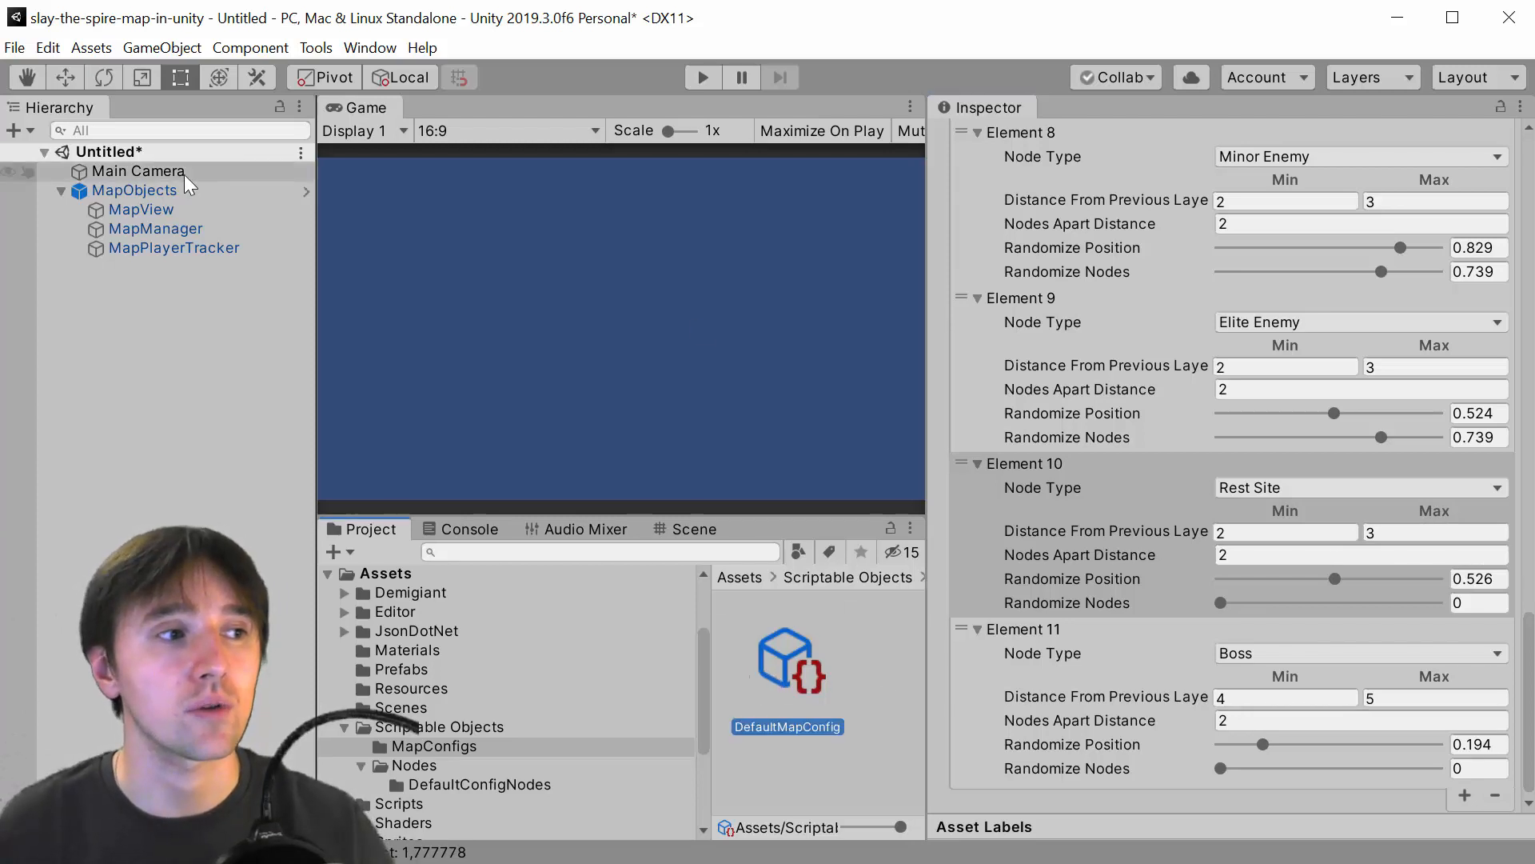
pyautogui.click(132, 208)
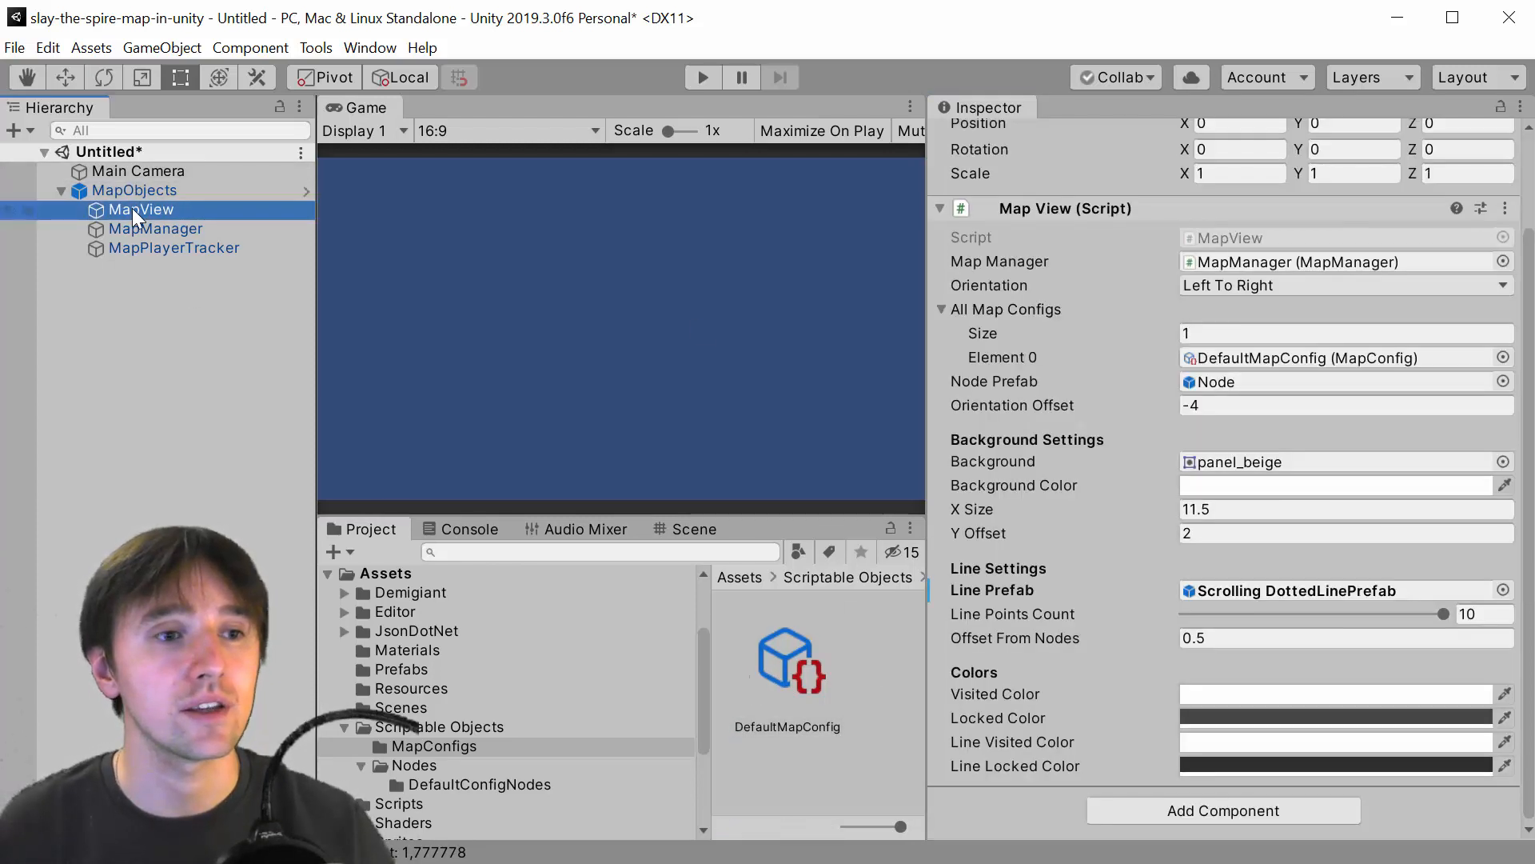
pyautogui.click(1288, 359)
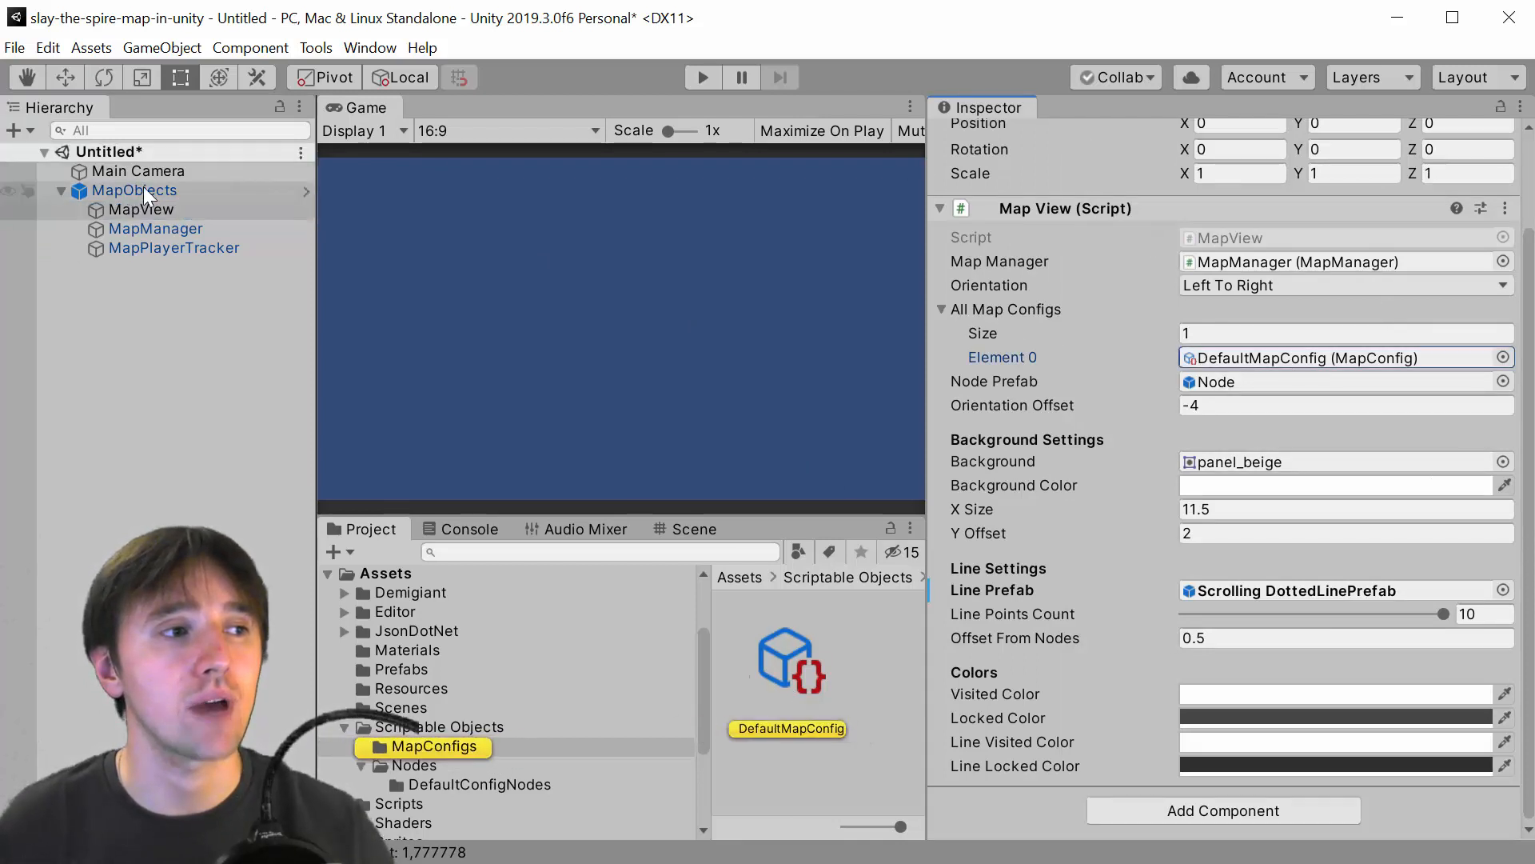
pyautogui.click(1228, 363)
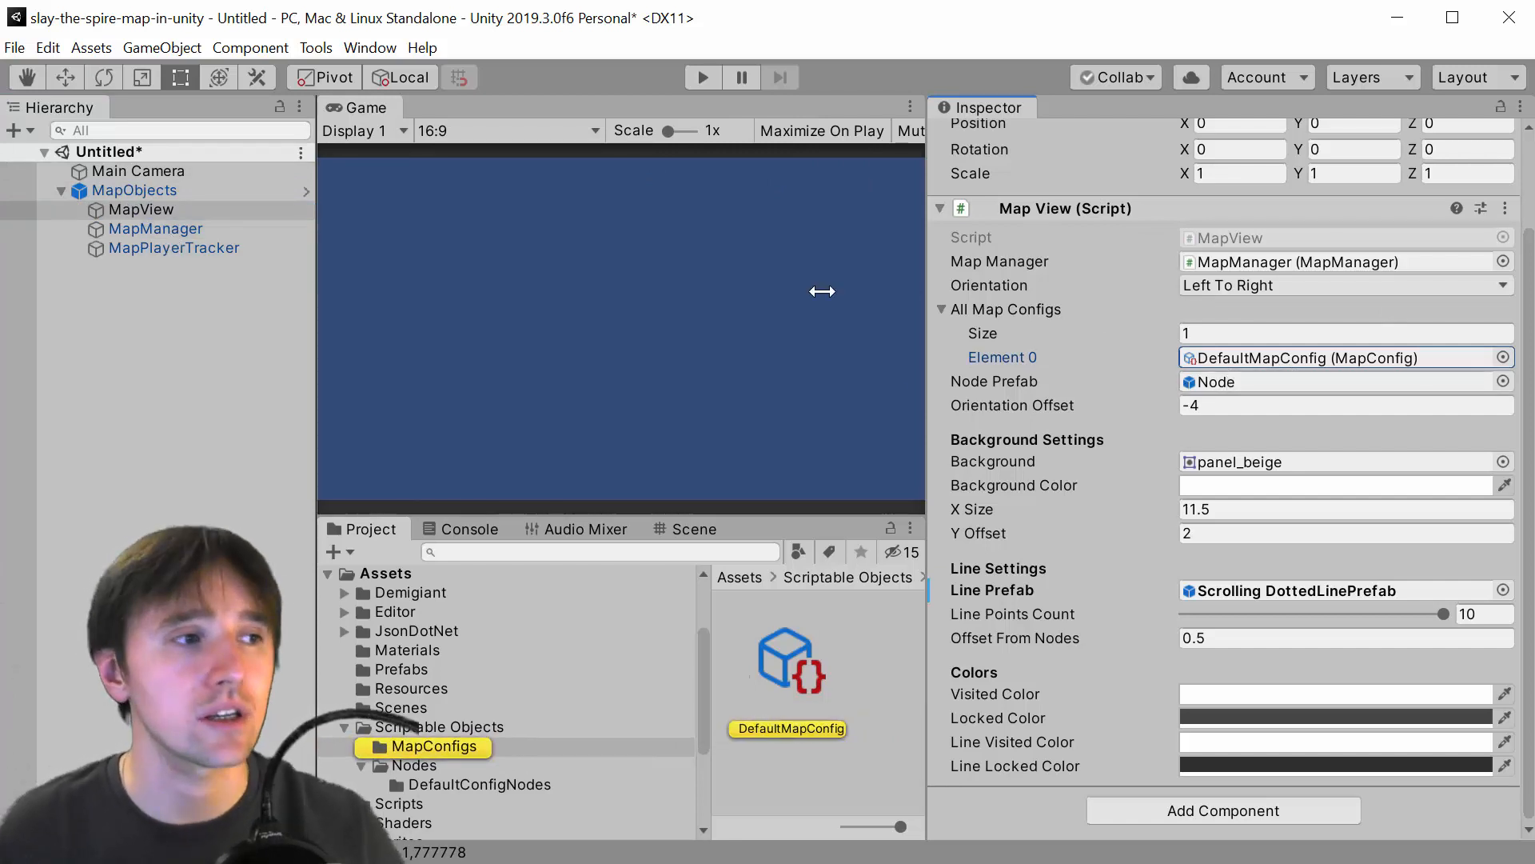
pyautogui.click(158, 229)
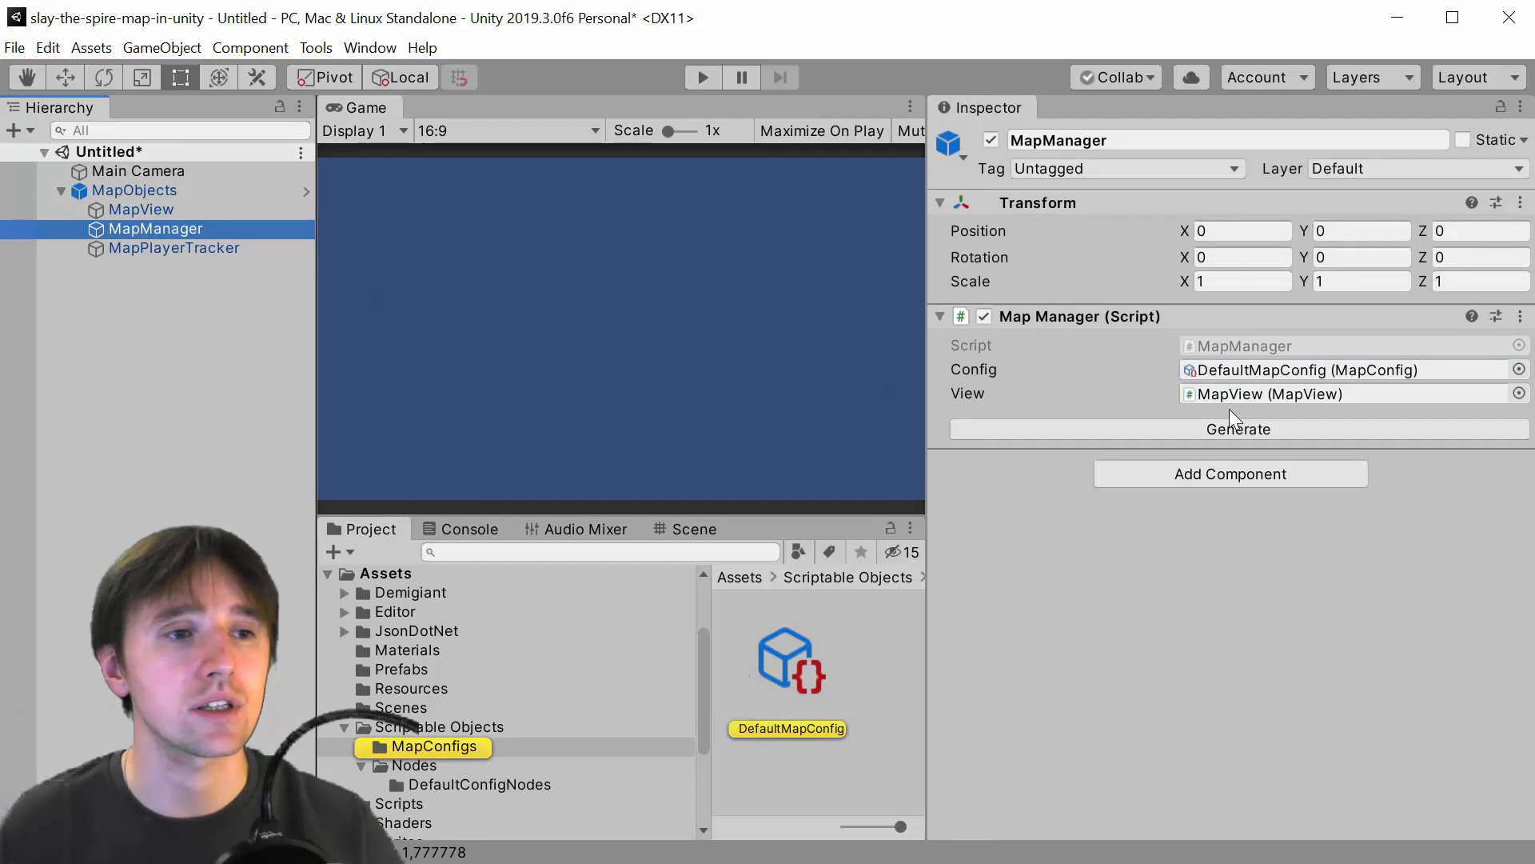
pyautogui.click(1241, 373)
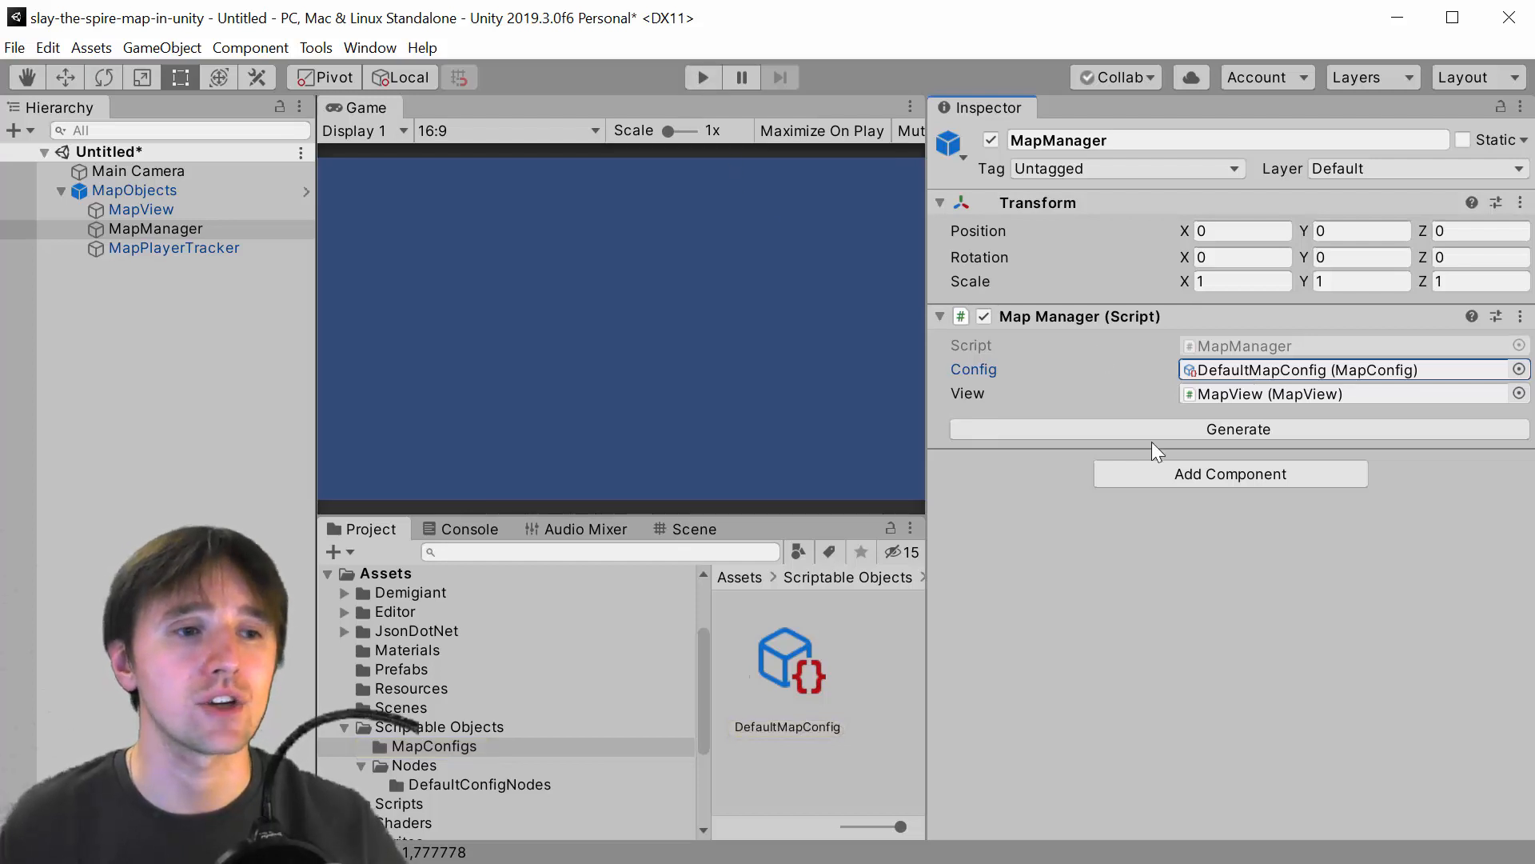
# Run the scene in play mode and generate a new map several times from MapManager
pyautogui.click(712, 83)
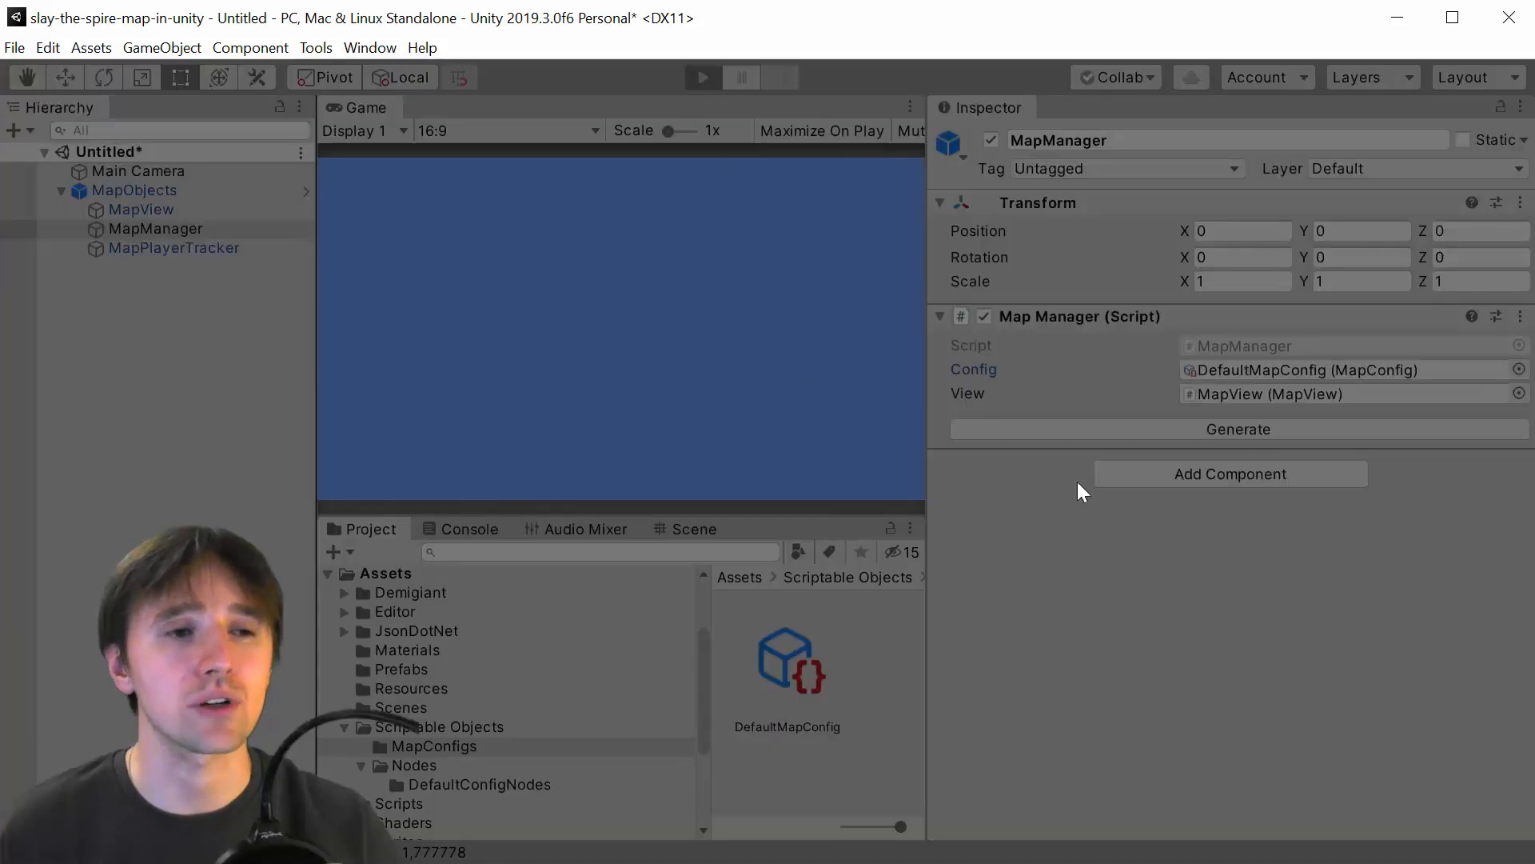
pyautogui.click(1321, 432)
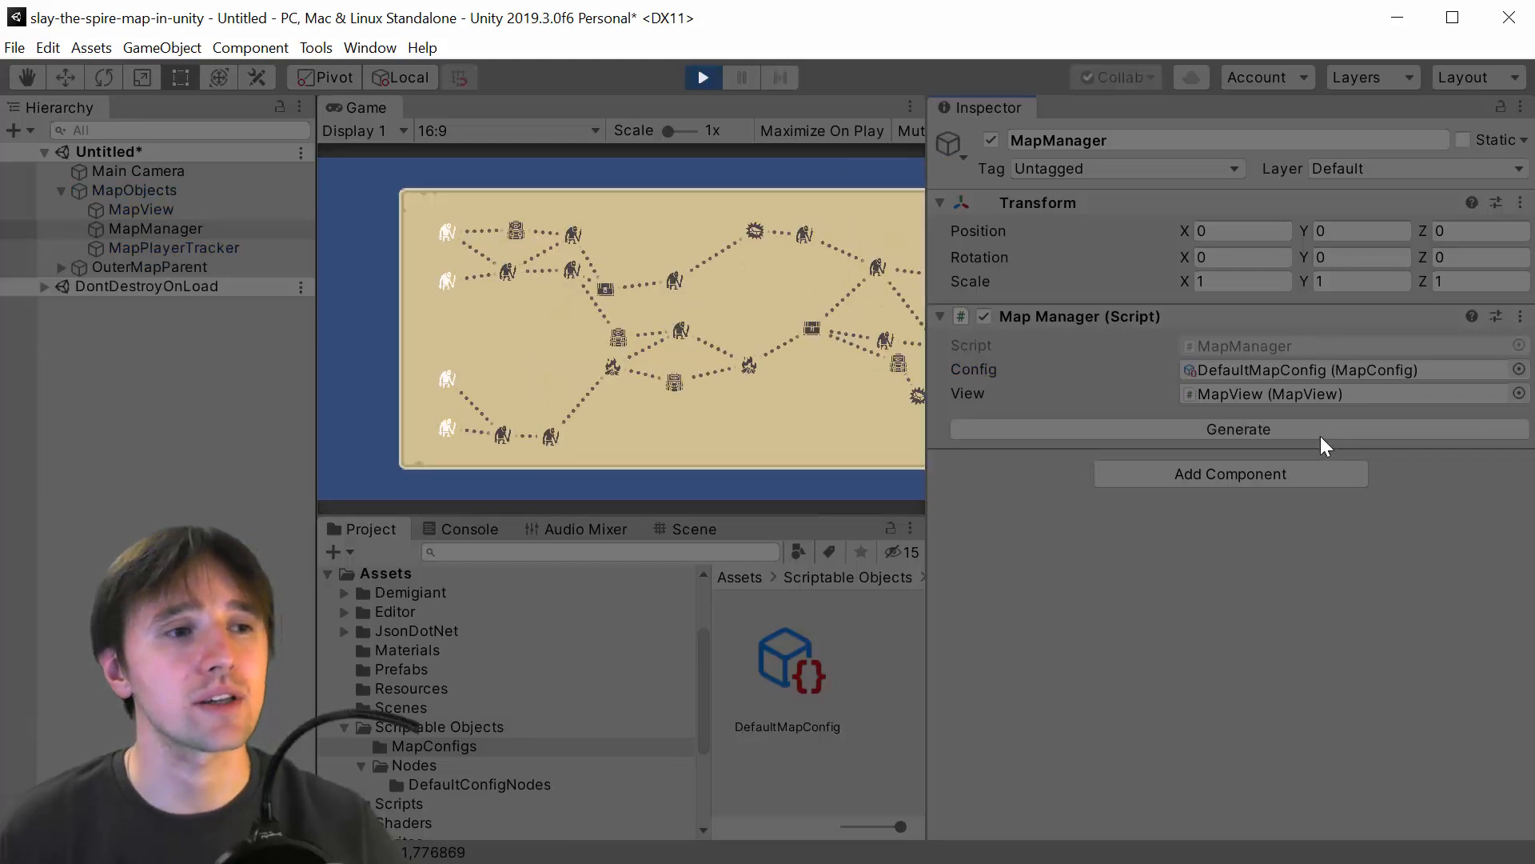
pyautogui.click(1321, 432)
pyautogui.click(1322, 435)
pyautogui.click(1321, 435)
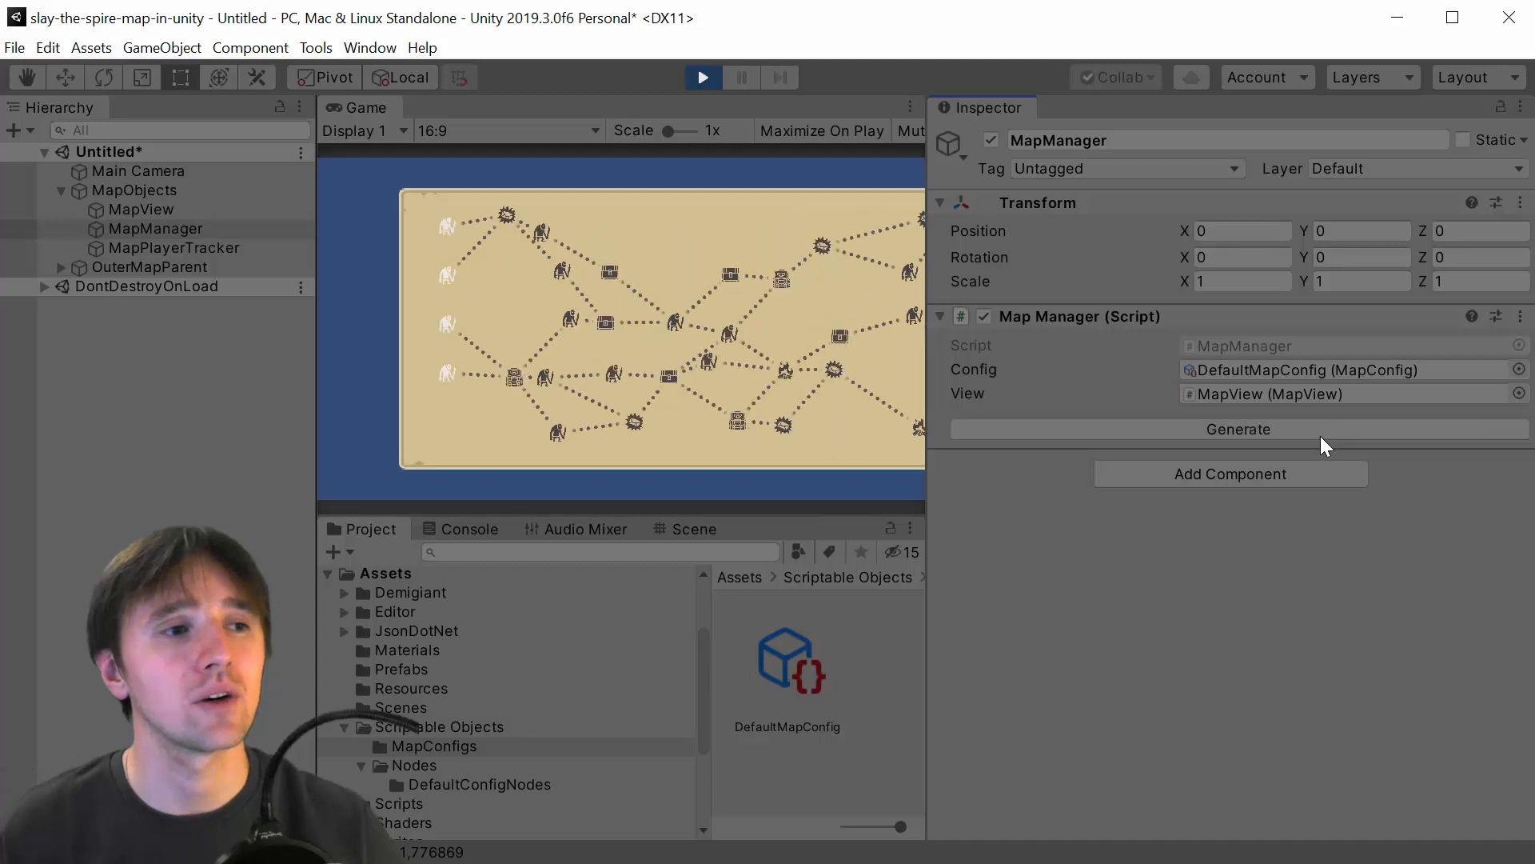
pyautogui.click(1321, 435)
pyautogui.click(1321, 435)
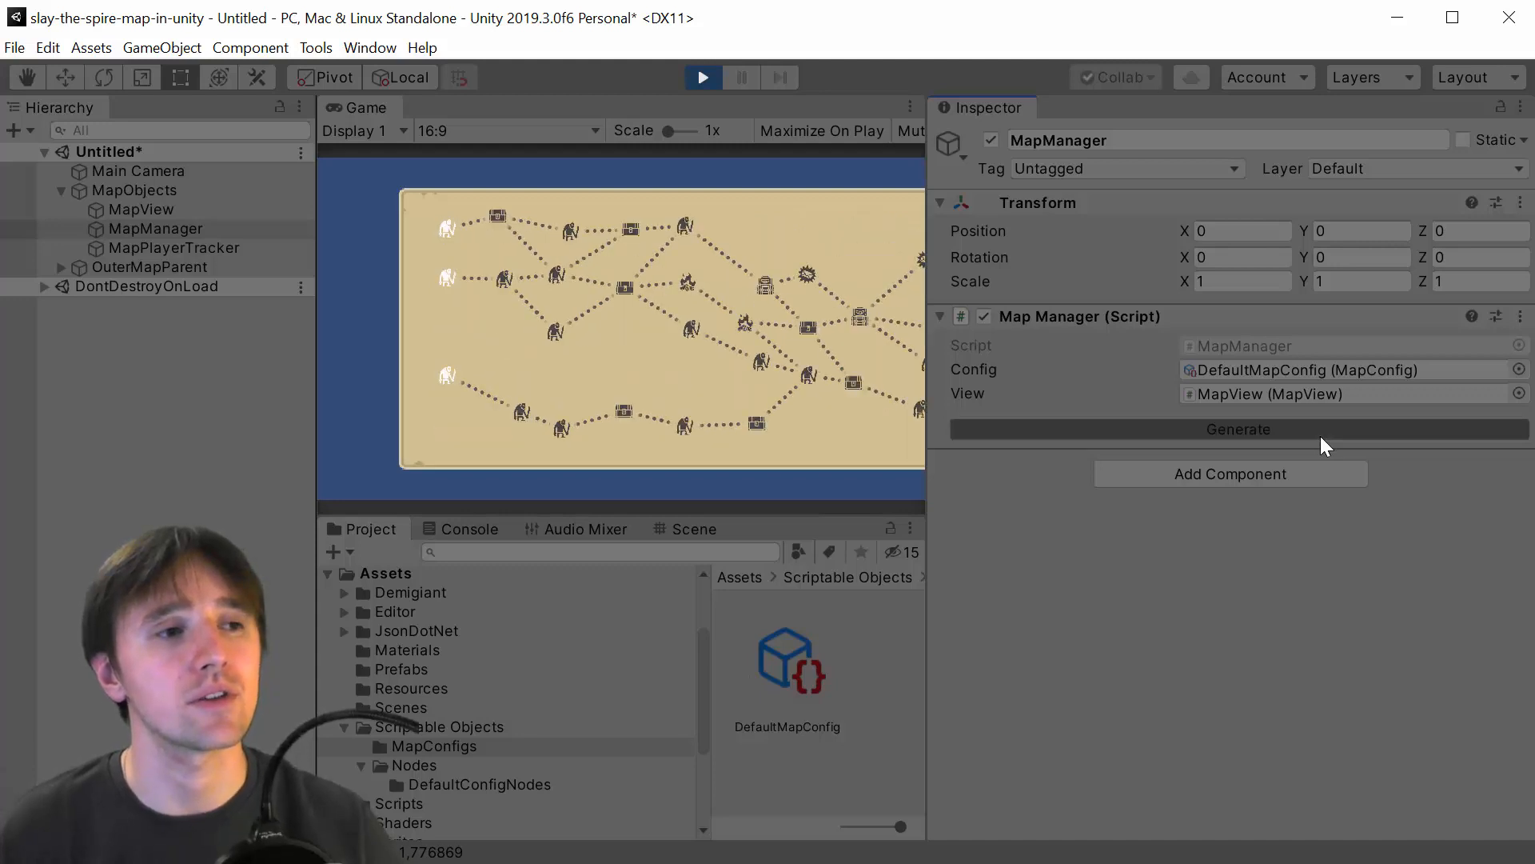
pyautogui.click(1178, 438)
# Travel from the third starting node through the next two connected nodes, and check MapManager's config reference
pyautogui.click(448, 330)
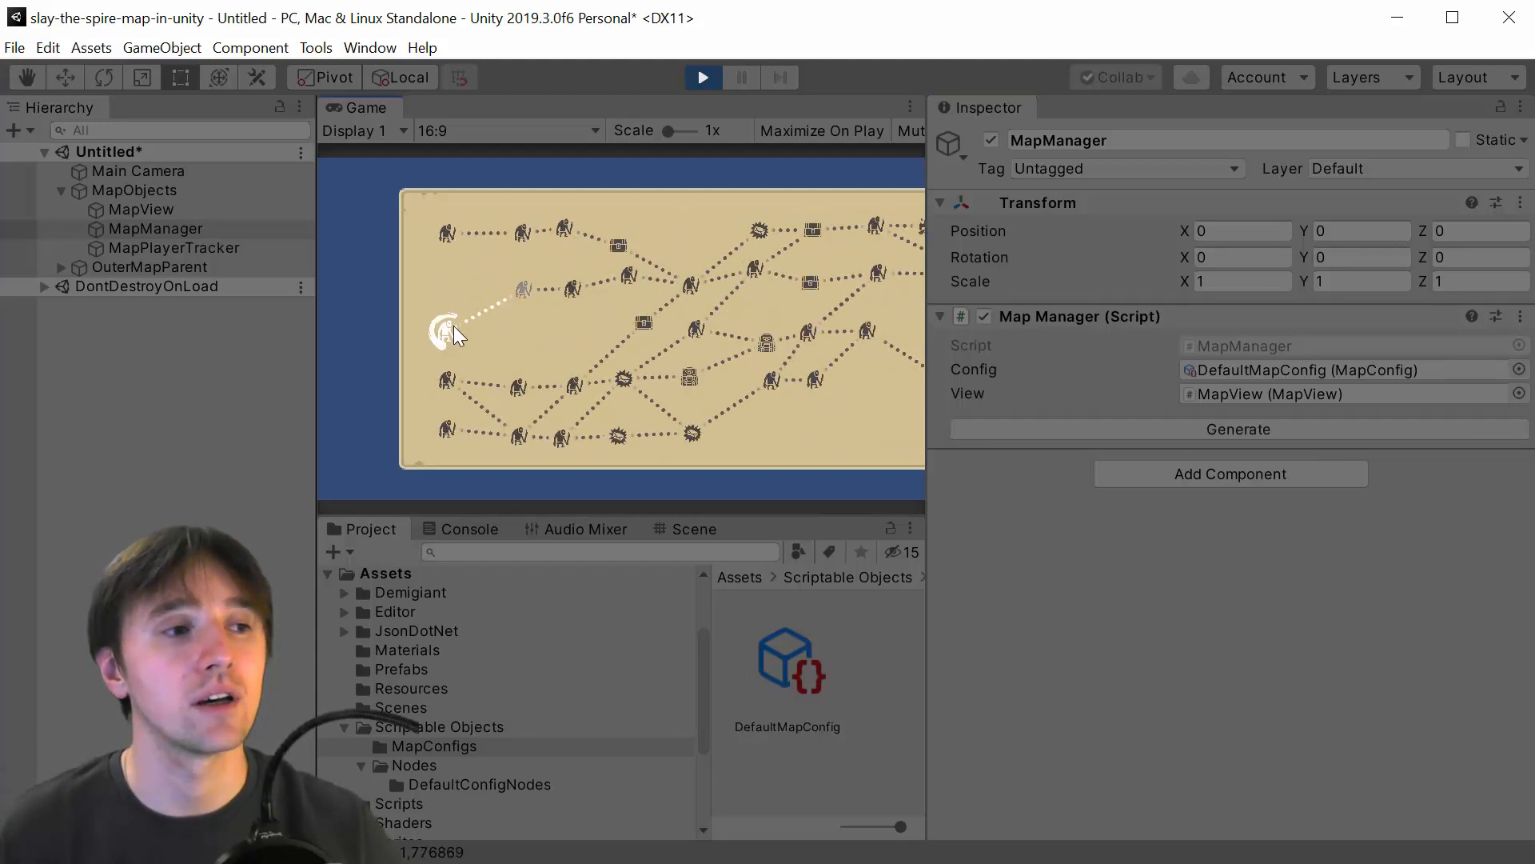
pyautogui.click(522, 292)
pyautogui.click(574, 289)
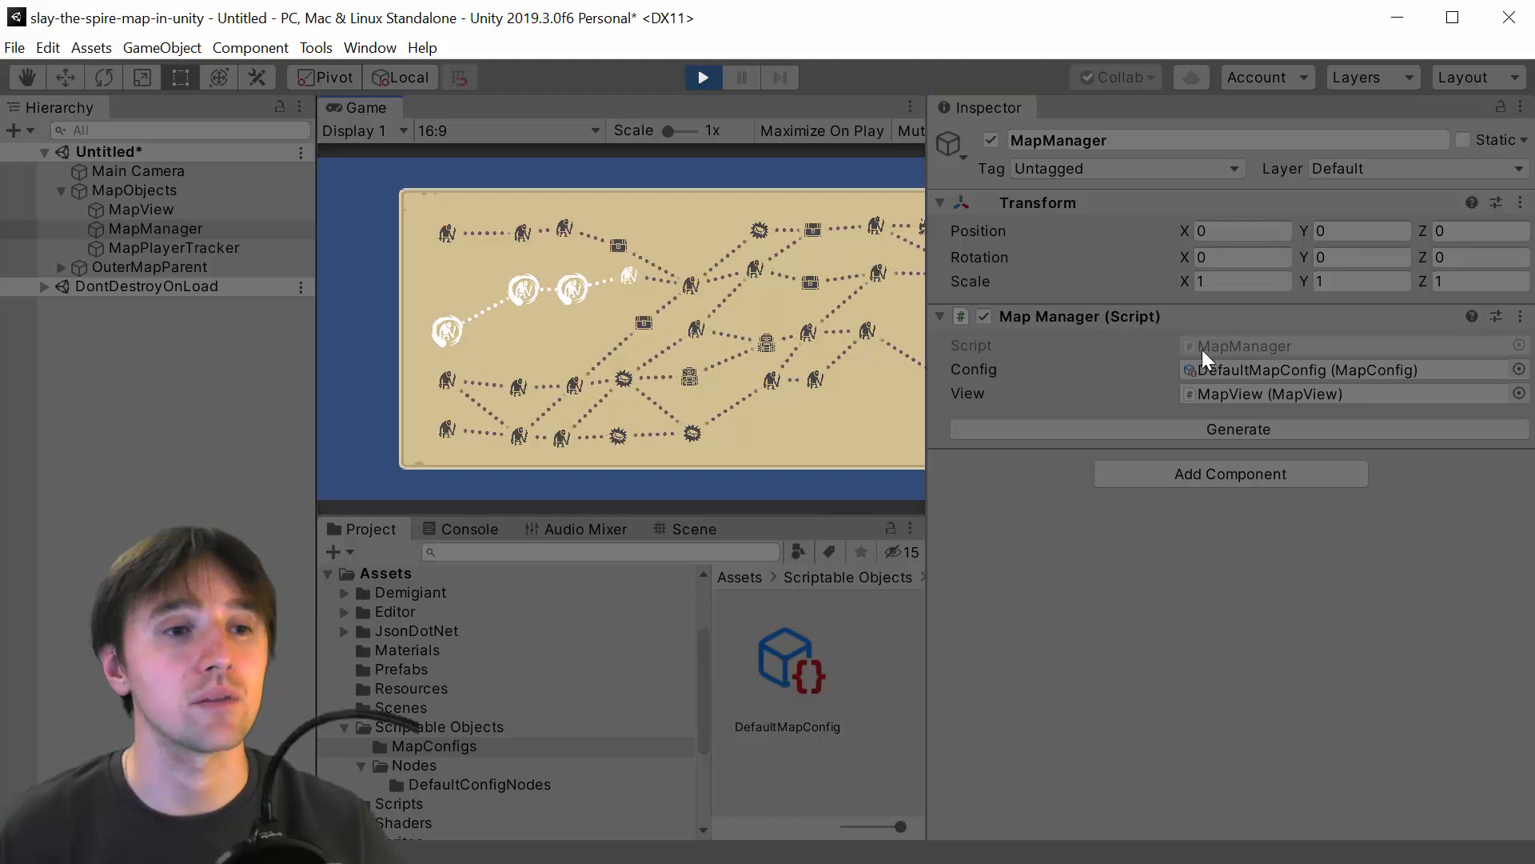
pyautogui.click(1283, 373)
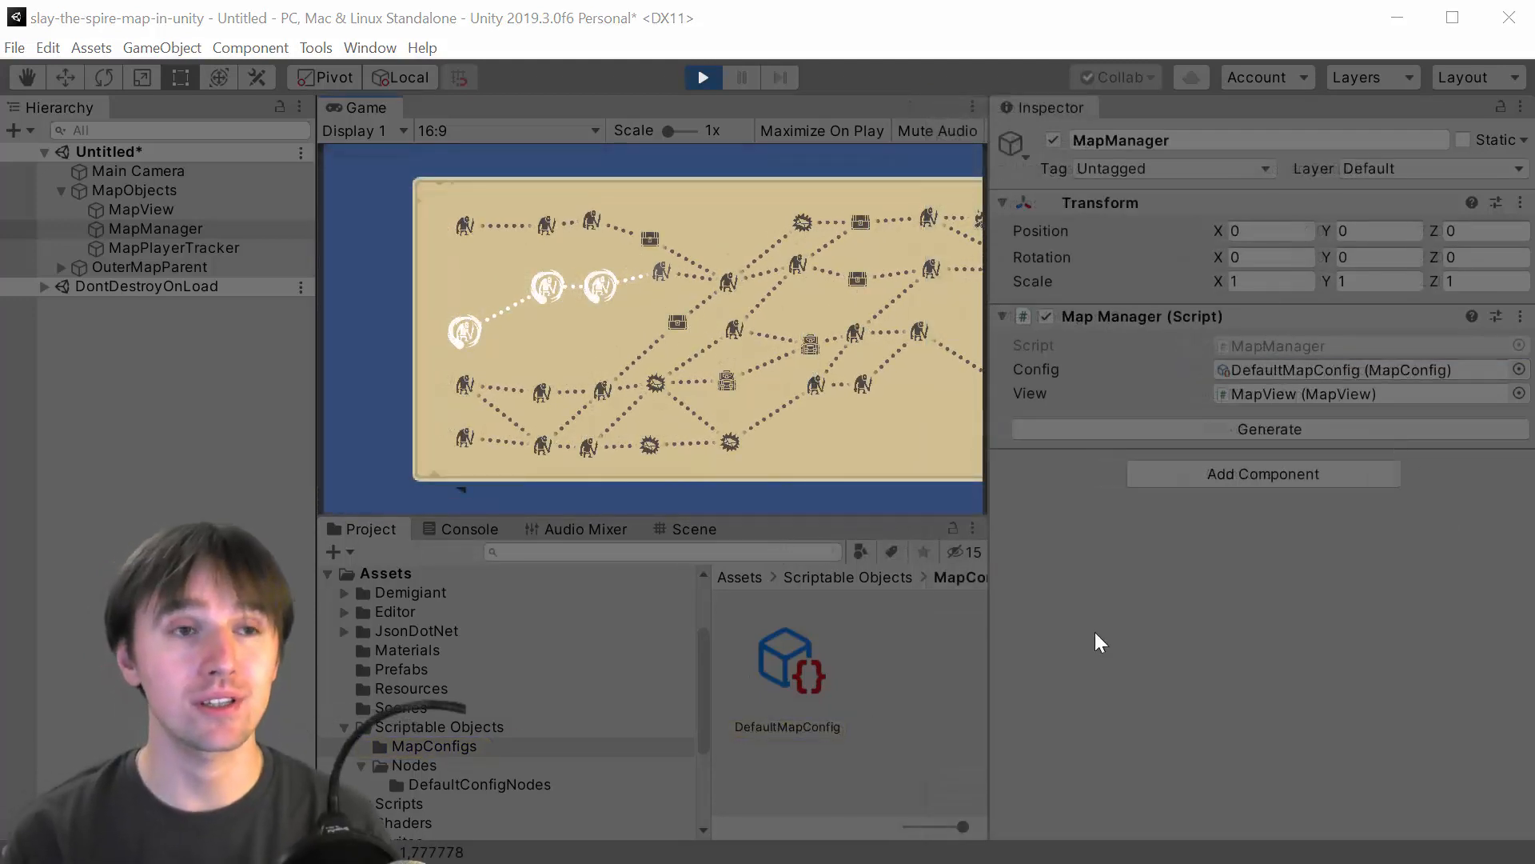
# Display the MapPlayerTracker settings and advance along the path through the next two connected enemy nodes
pyautogui.click(181, 248)
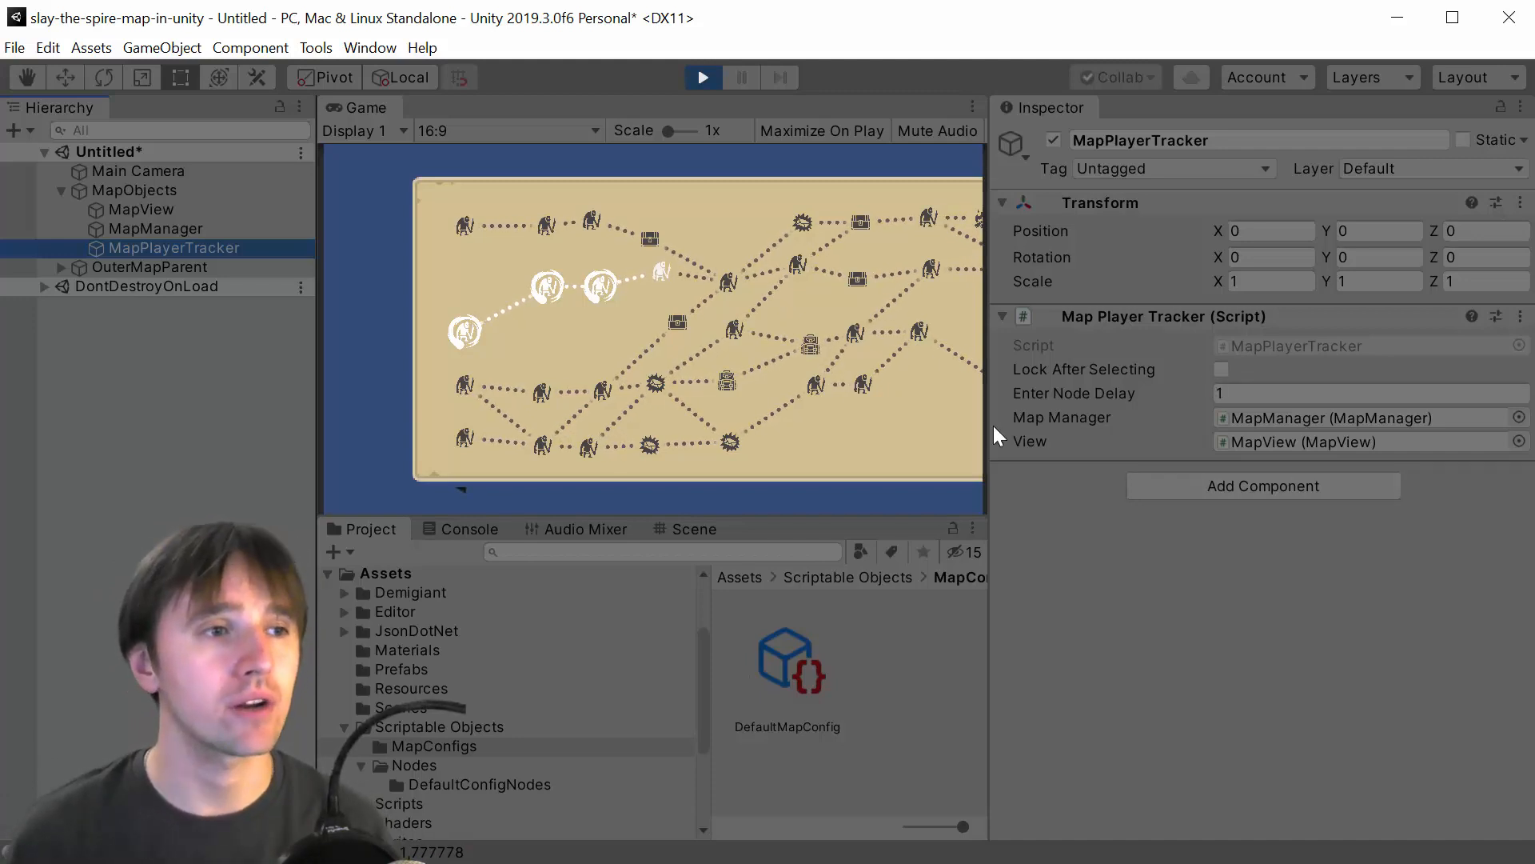
pyautogui.click(665, 266)
pyautogui.click(731, 279)
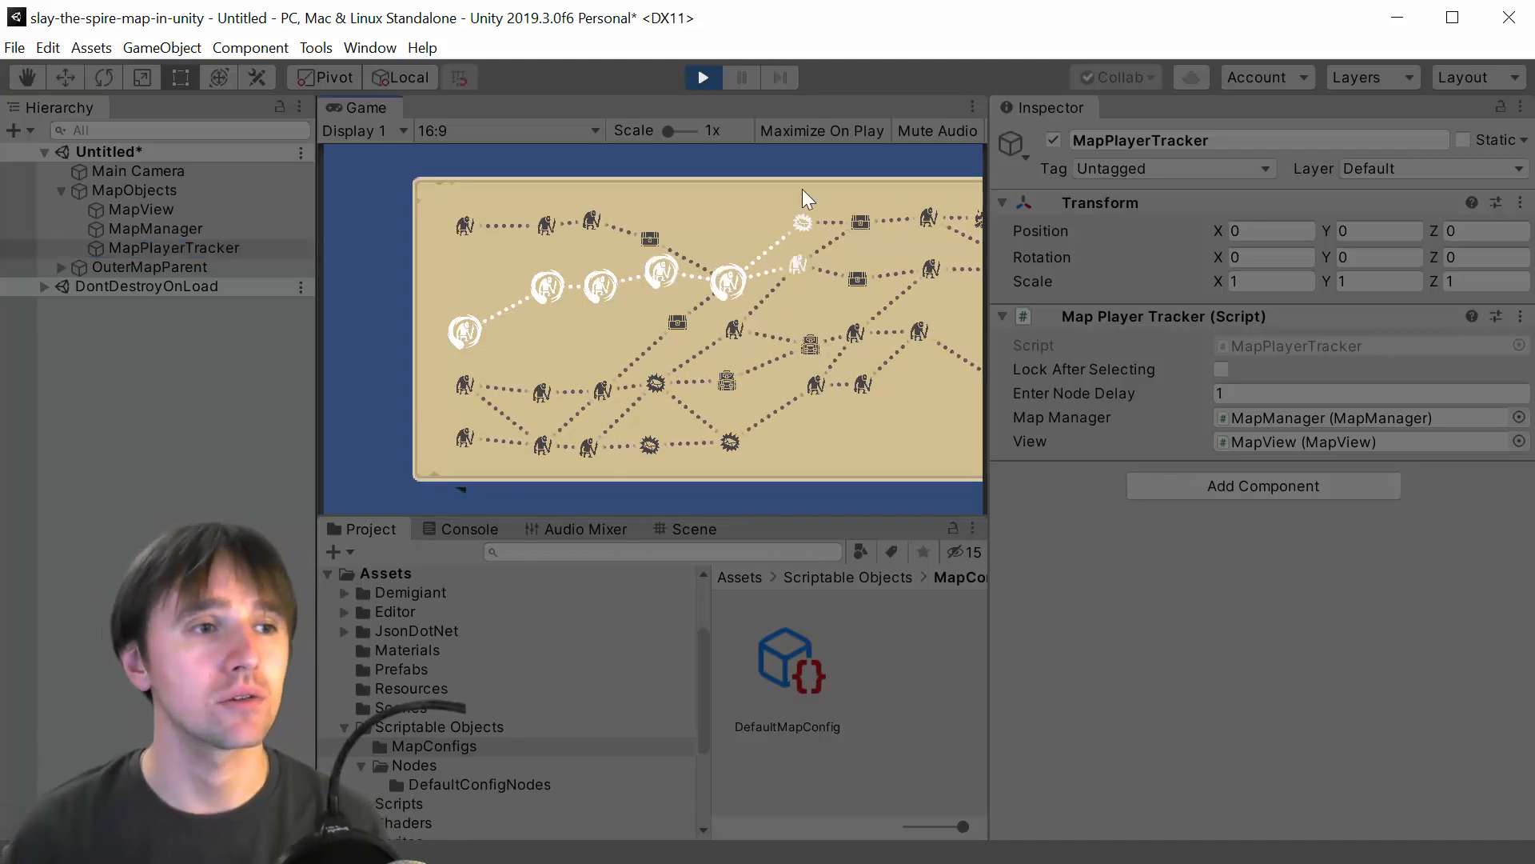
# Advance along the path through the next enemy node and the upper treasure node, and enable Lock After Selecting on MapPlayerTracker
pyautogui.click(800, 266)
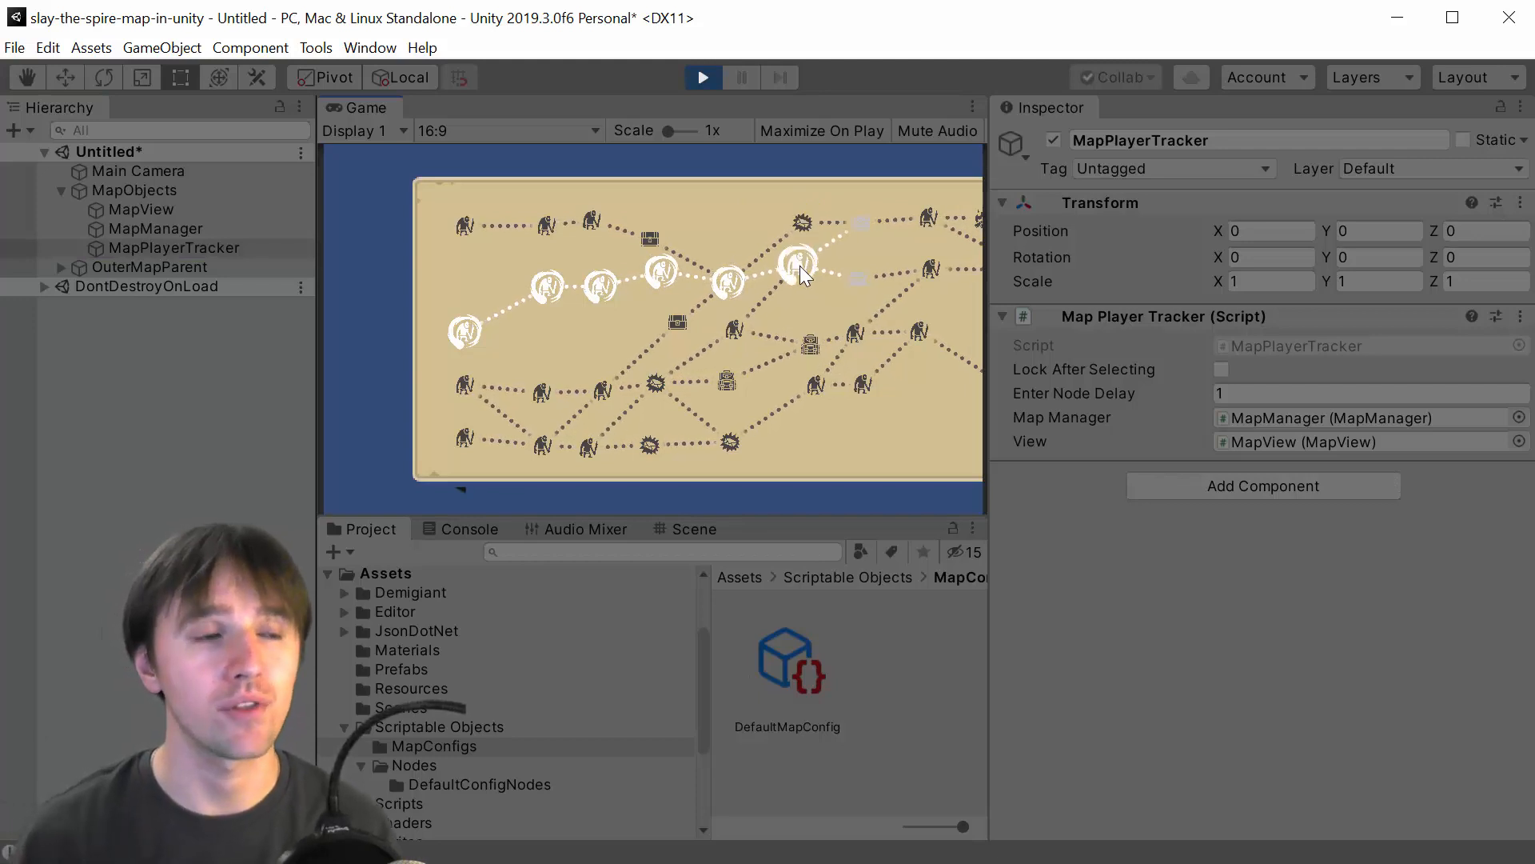
pyautogui.click(860, 229)
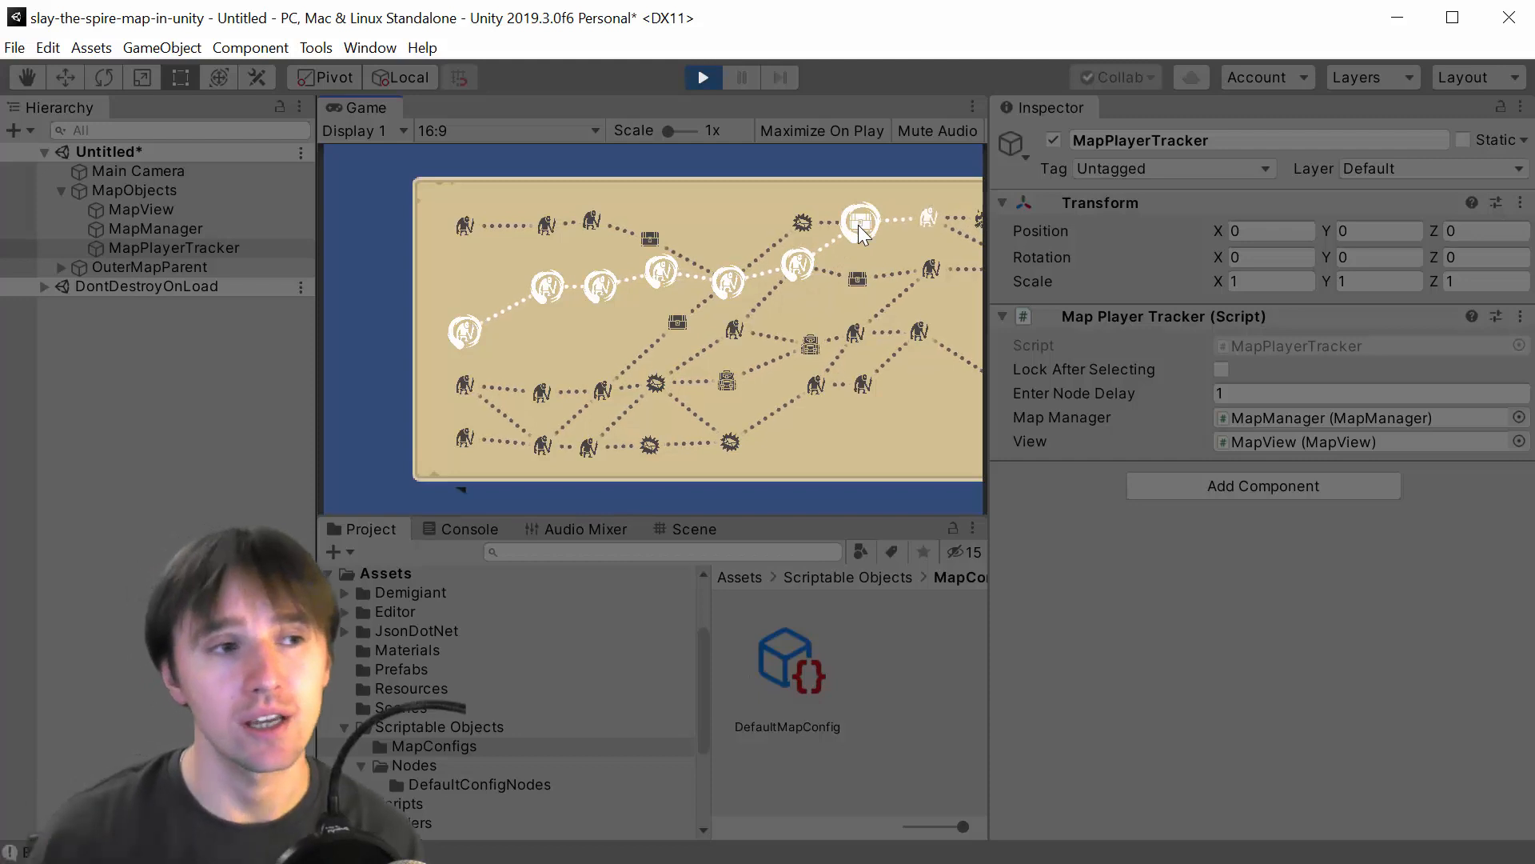
pyautogui.moveTo(847, 334); pyautogui.dragTo(661, 339)
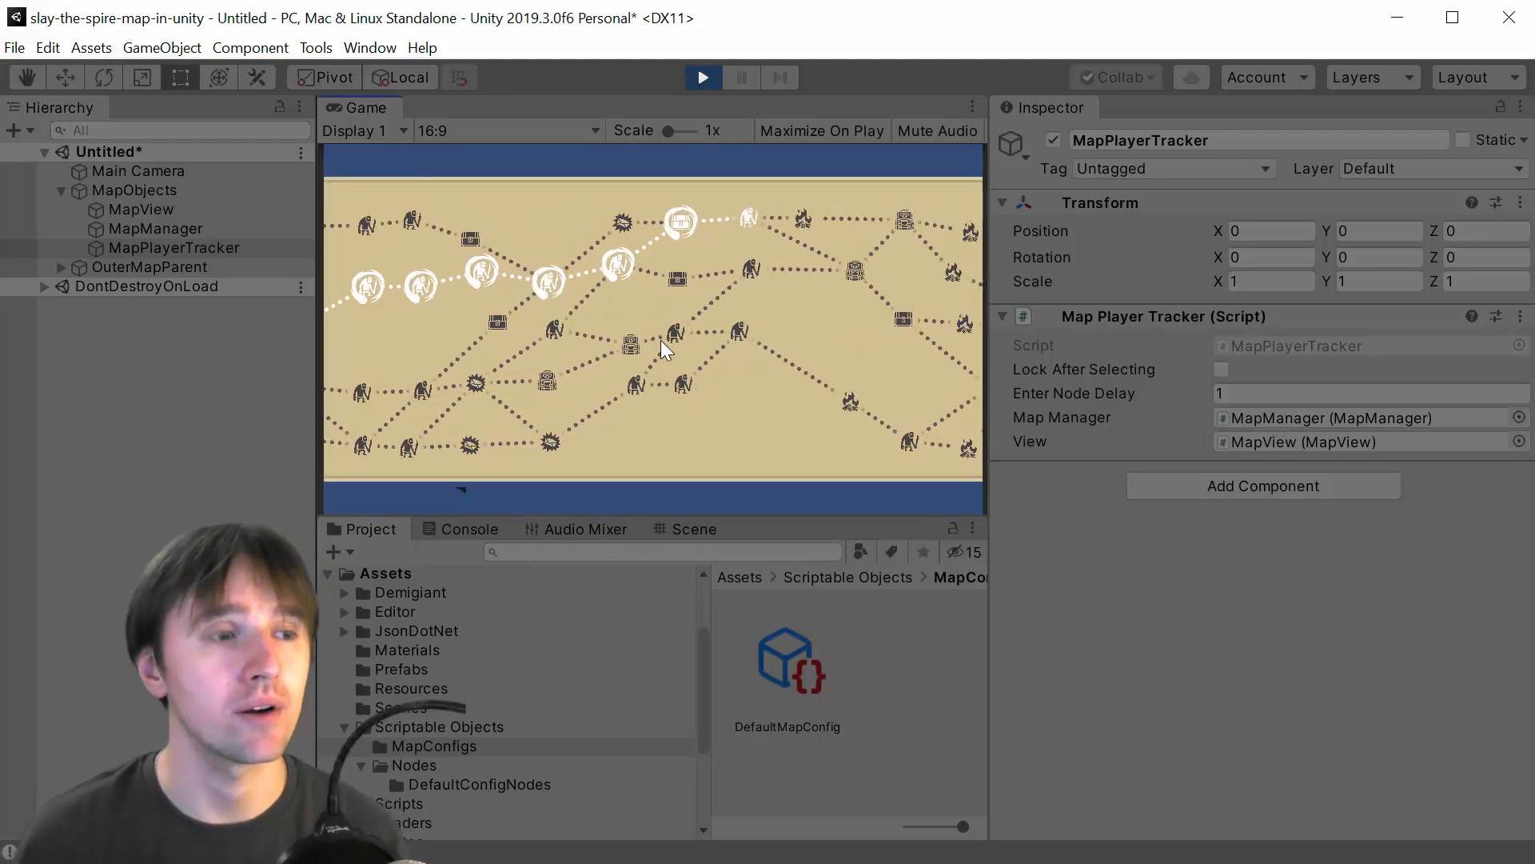
pyautogui.click(1221, 370)
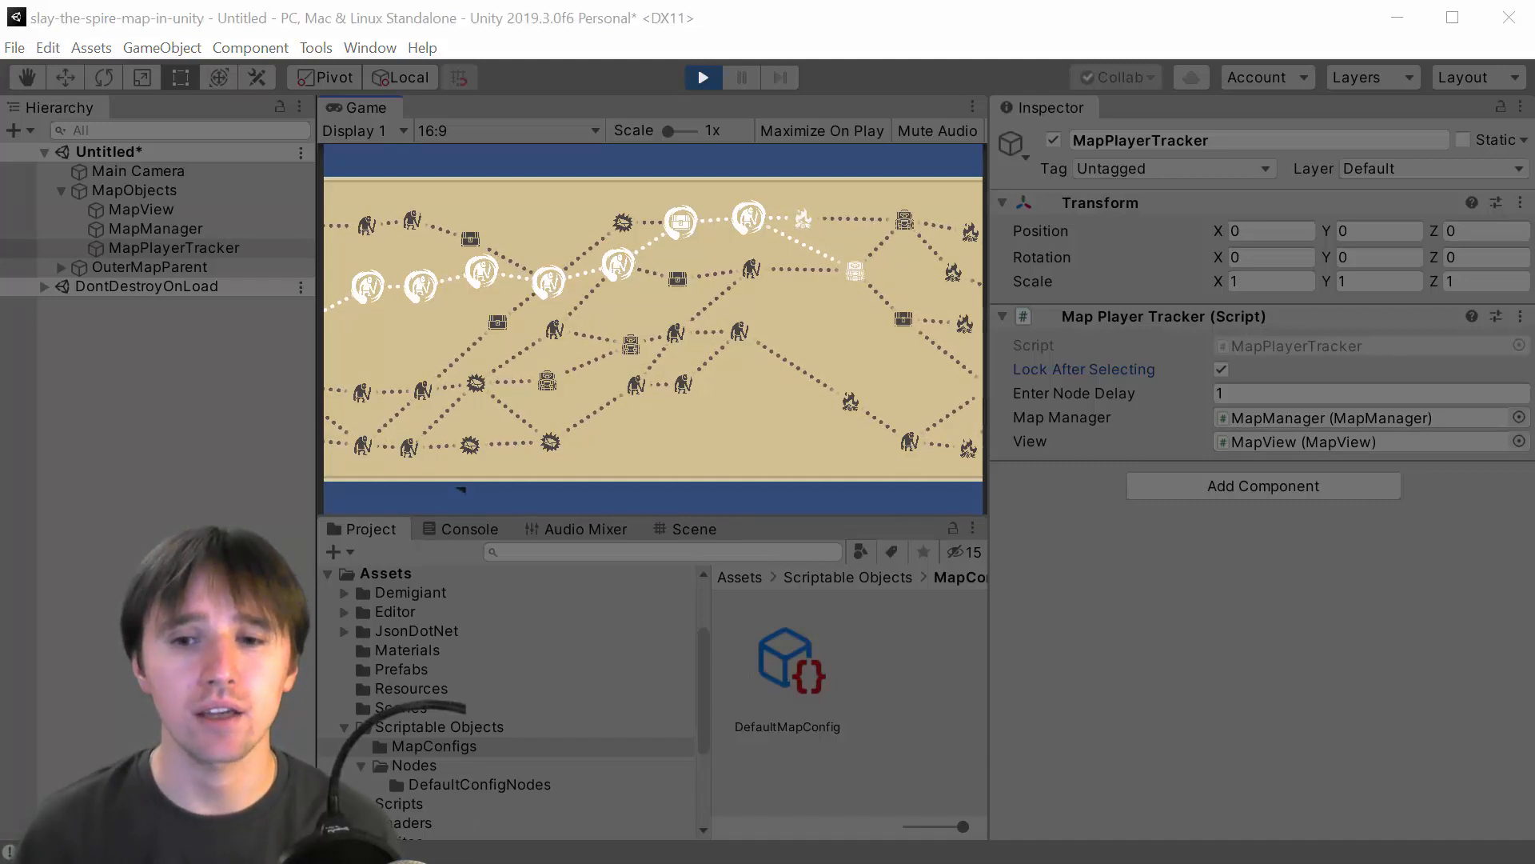
# Switch to JetBrains Rider and examine the EnterNode method in MapPlayerTracker.cs
pyautogui.hotkey('alt', 'Tab')
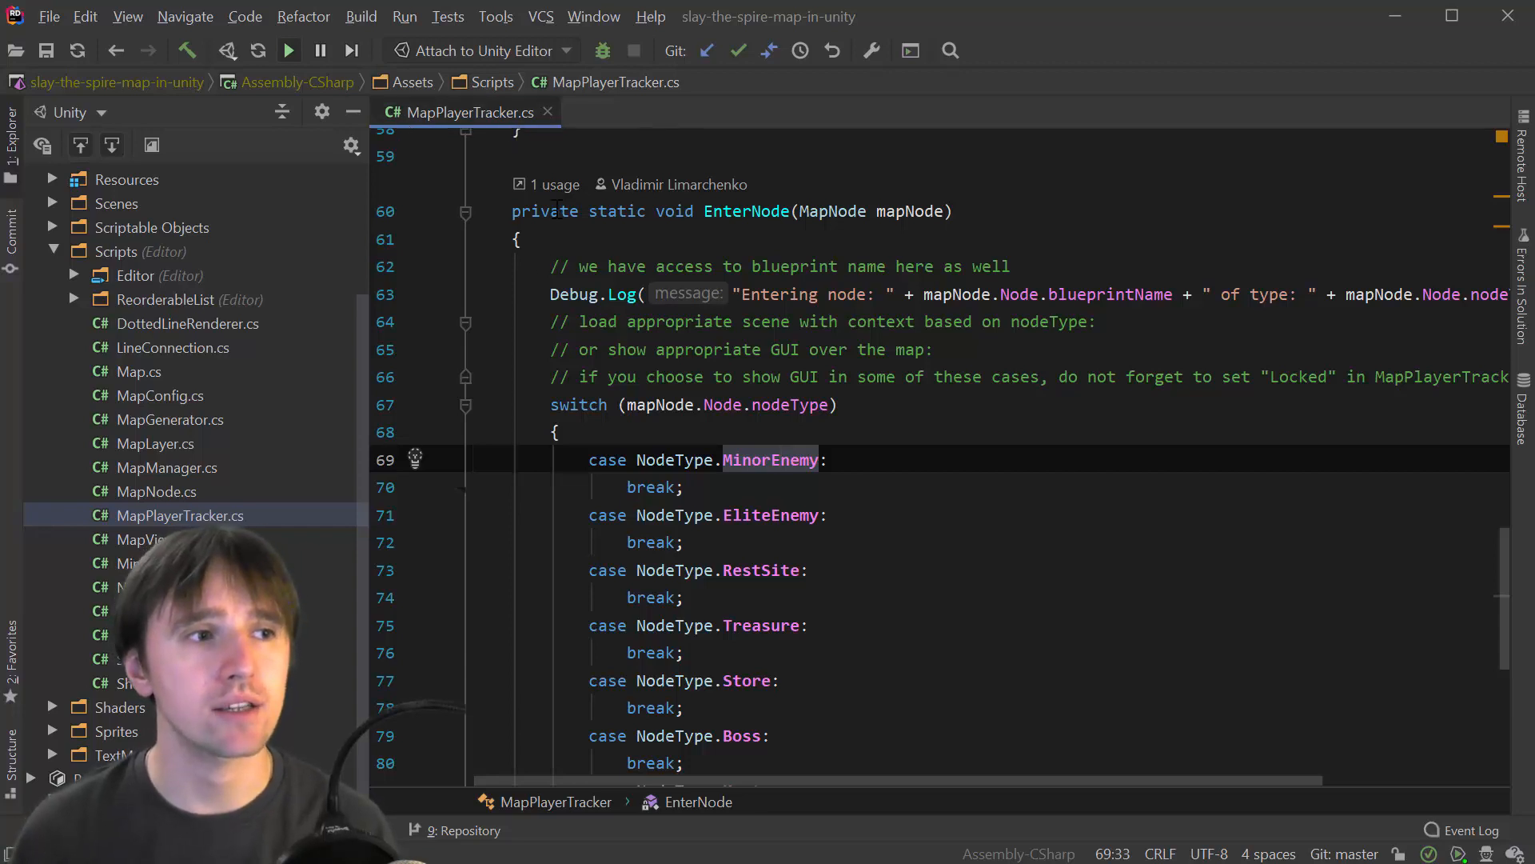
pyautogui.click(739, 216)
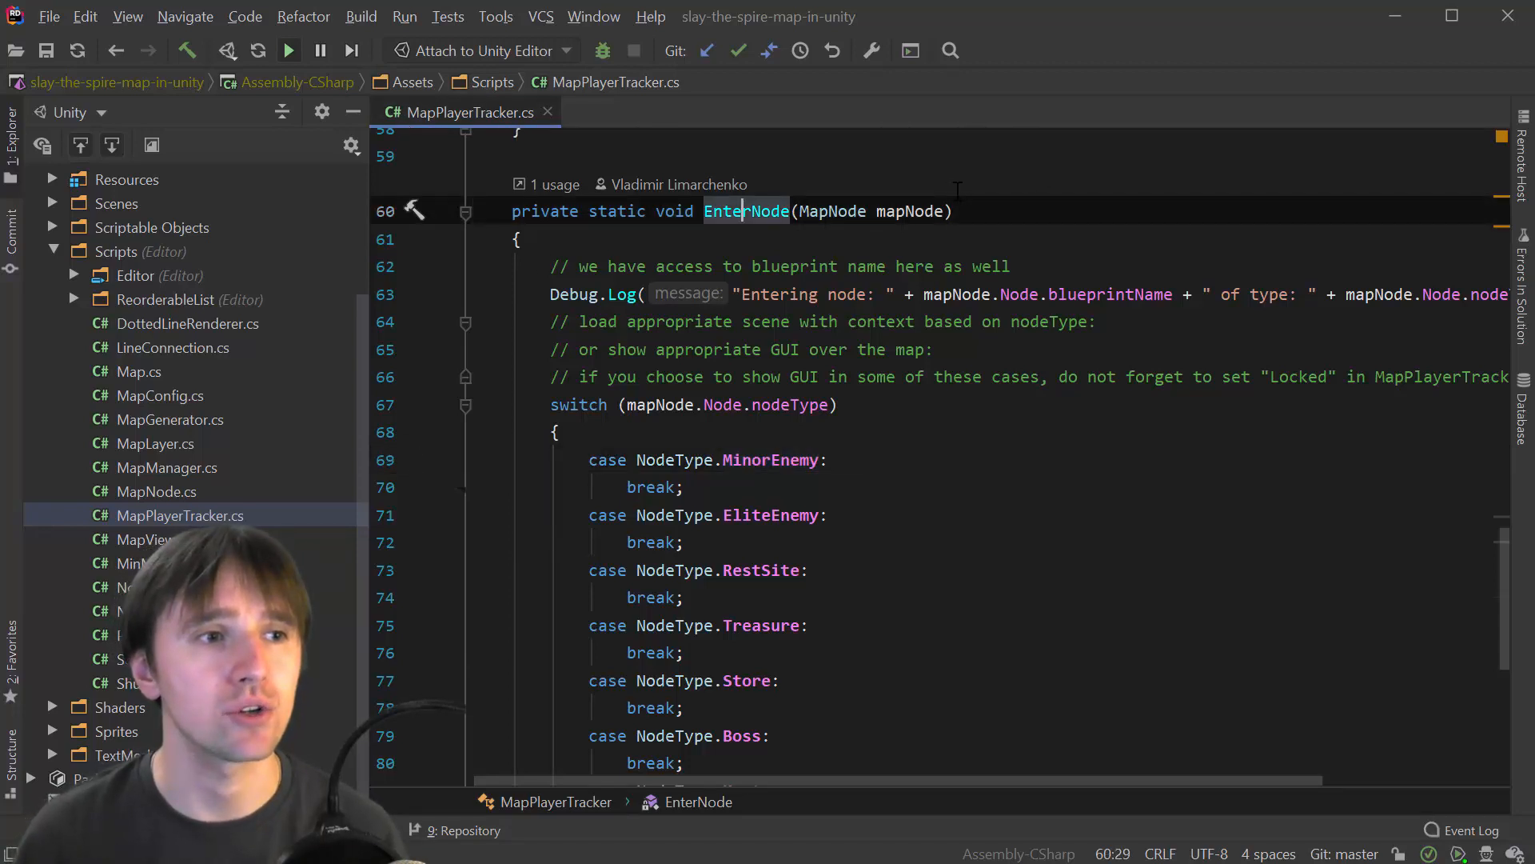
pyautogui.click(962, 206)
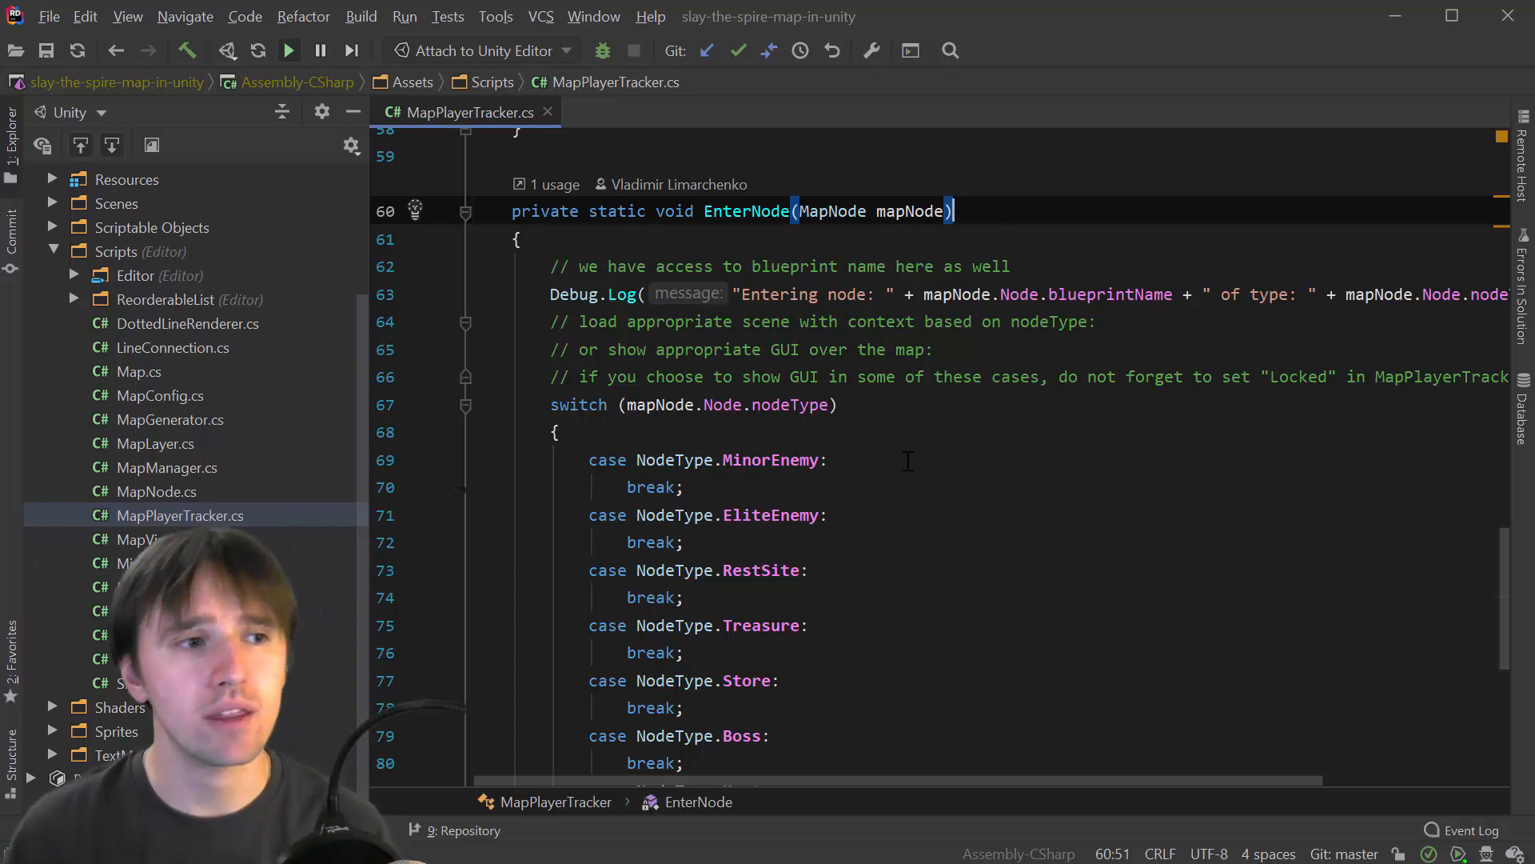
pyautogui.scroll(-2, 909, 461)
pyautogui.scroll(2, 908, 461)
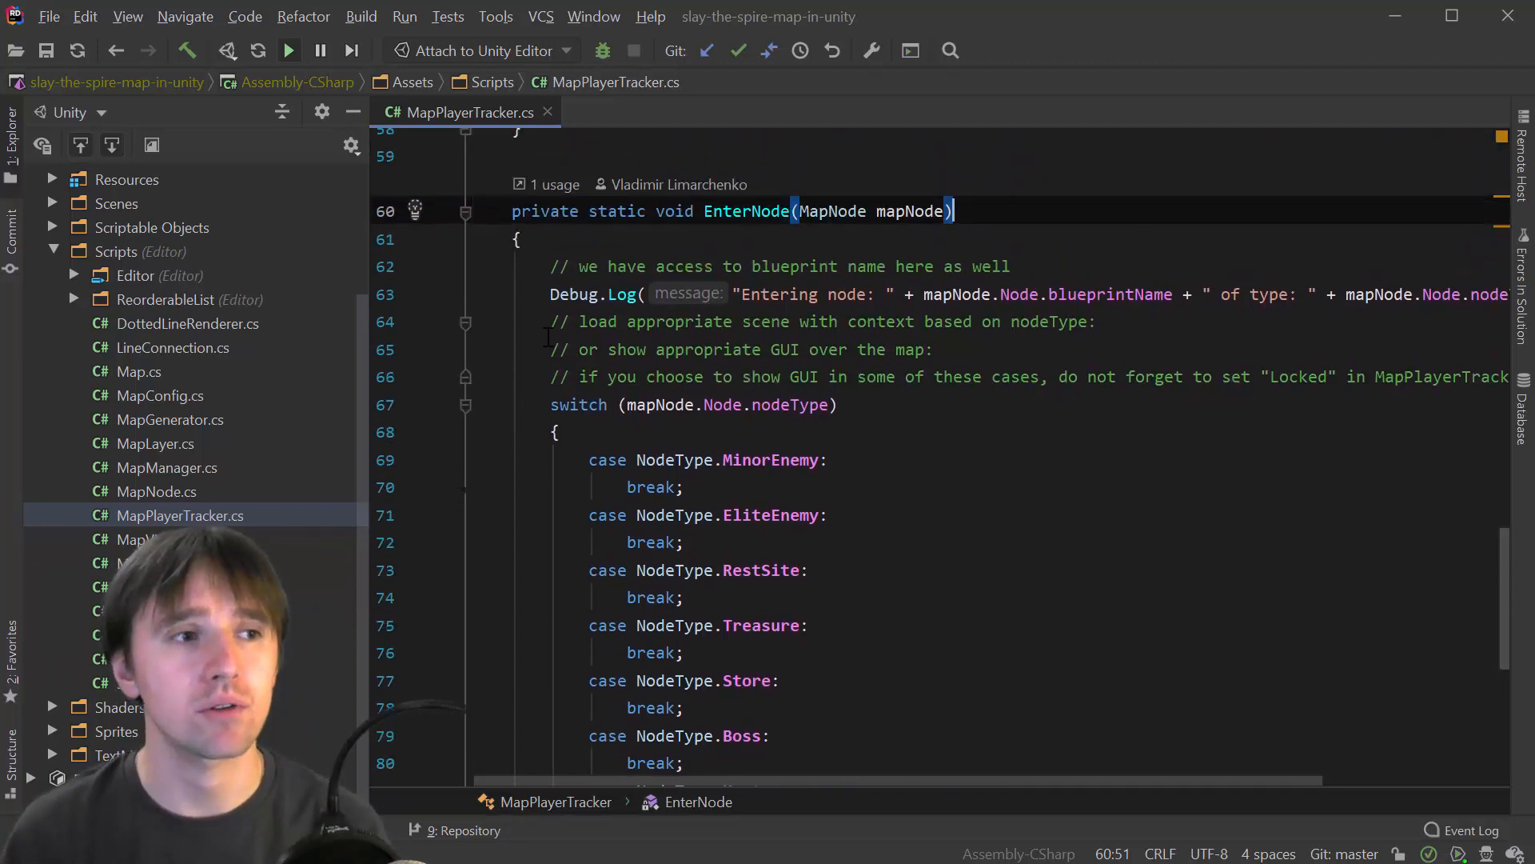
# Examine how EnterNode's Debug.Log statement uses blueprintName and nodeType, and review the NodeType switch cases below it
pyautogui.moveTo(547, 296); pyautogui.dragTo(1200, 296)
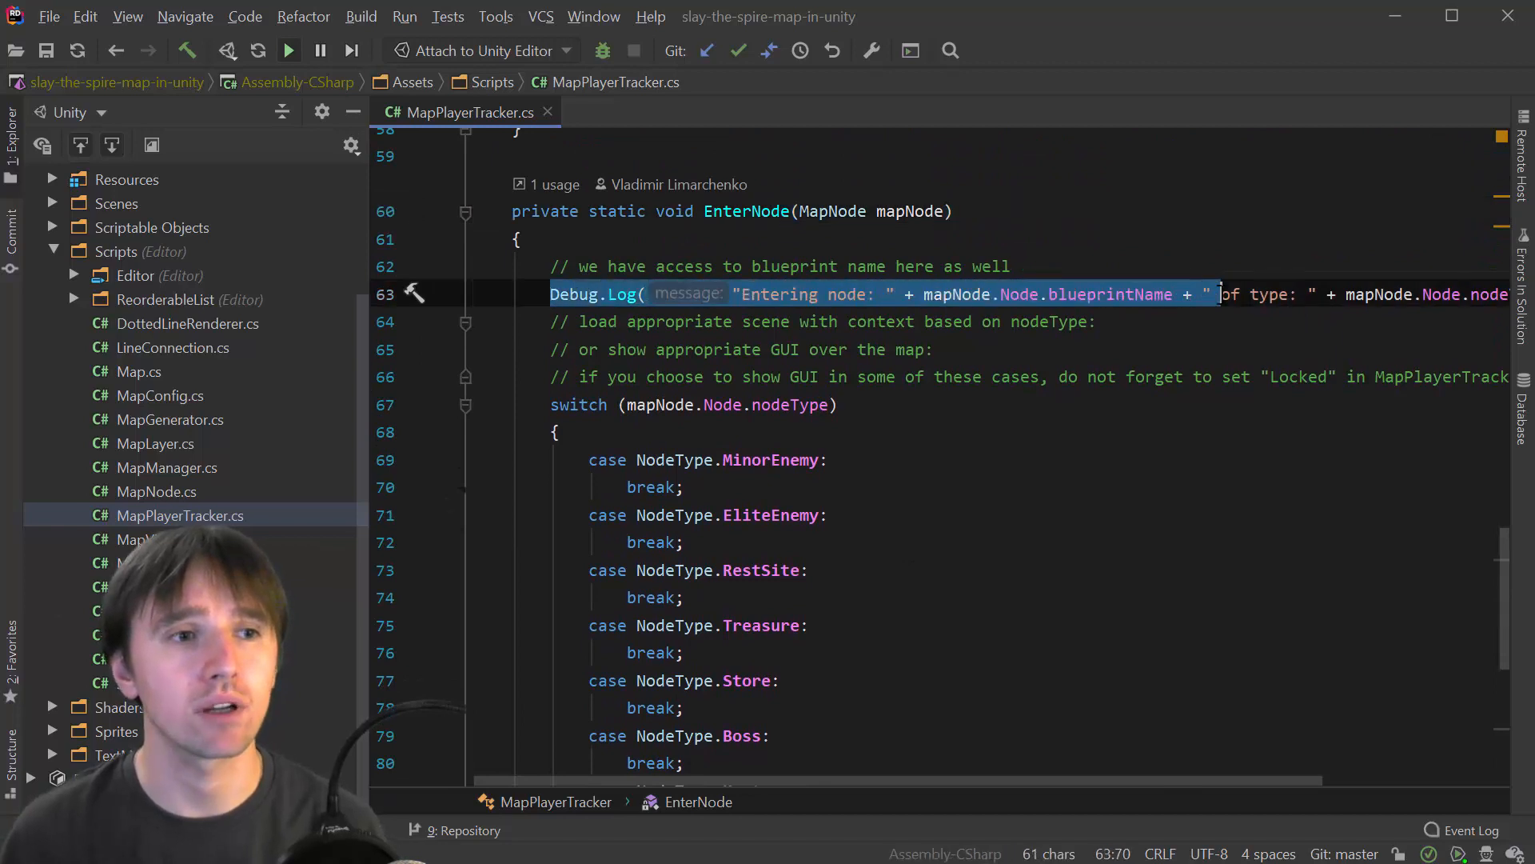
pyautogui.click(1285, 316)
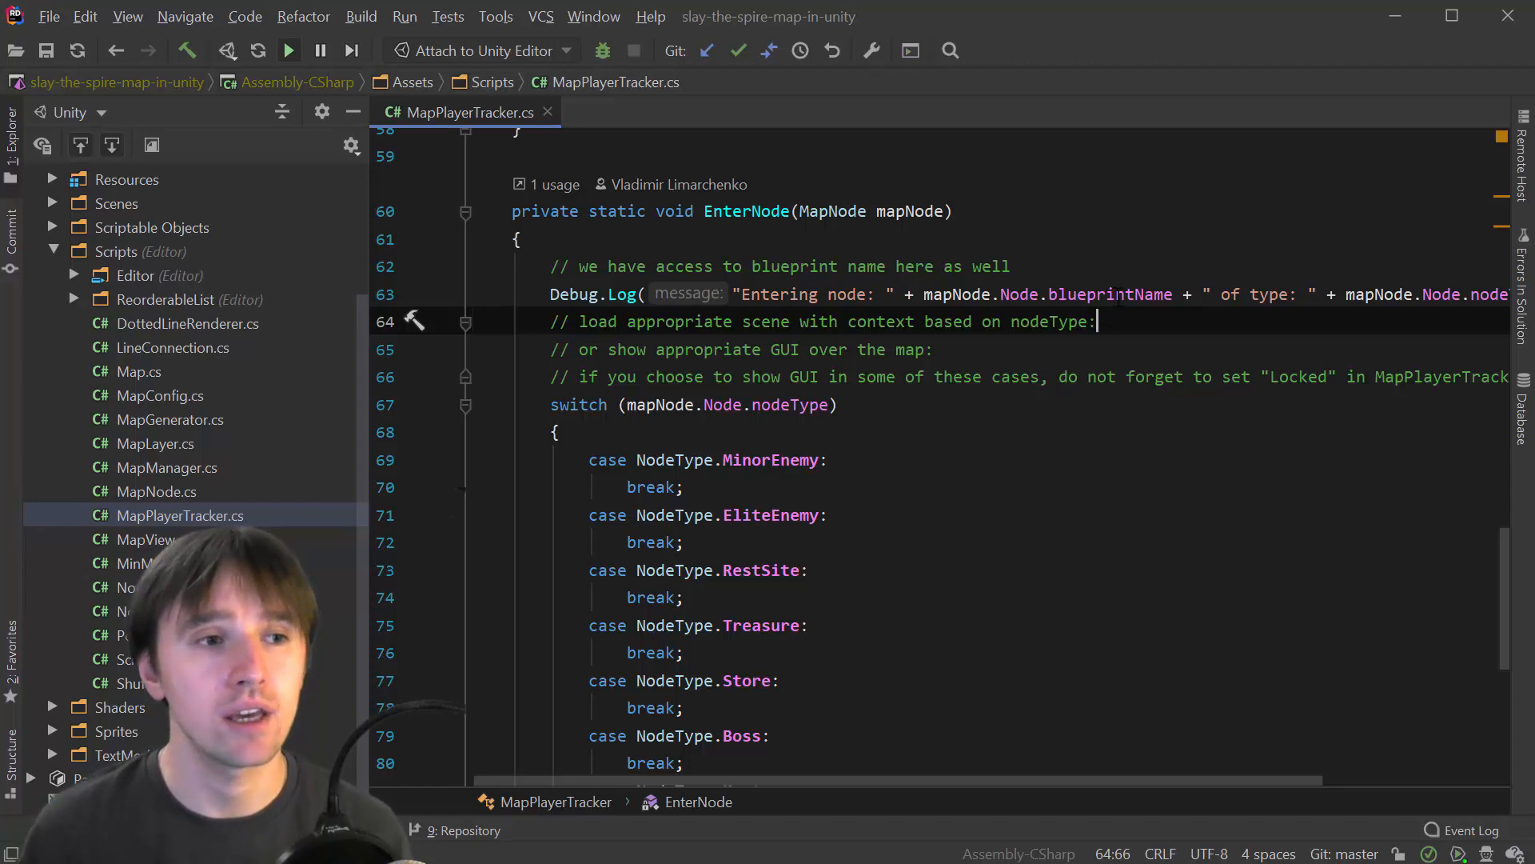
pyautogui.doubleClick(1052, 294)
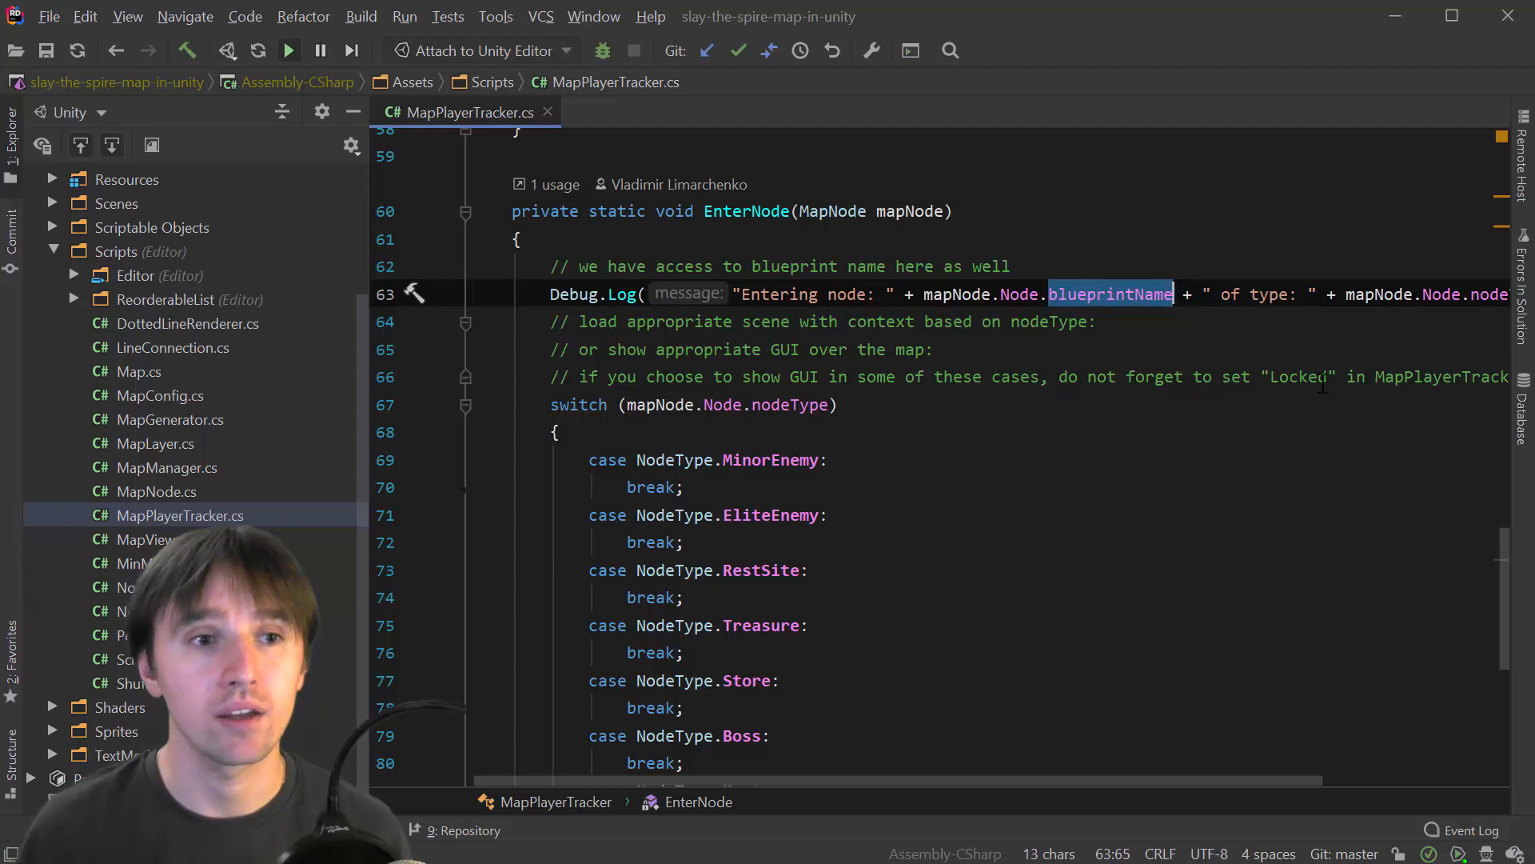
pyautogui.moveTo(1231, 780); pyautogui.dragTo(1382, 781)
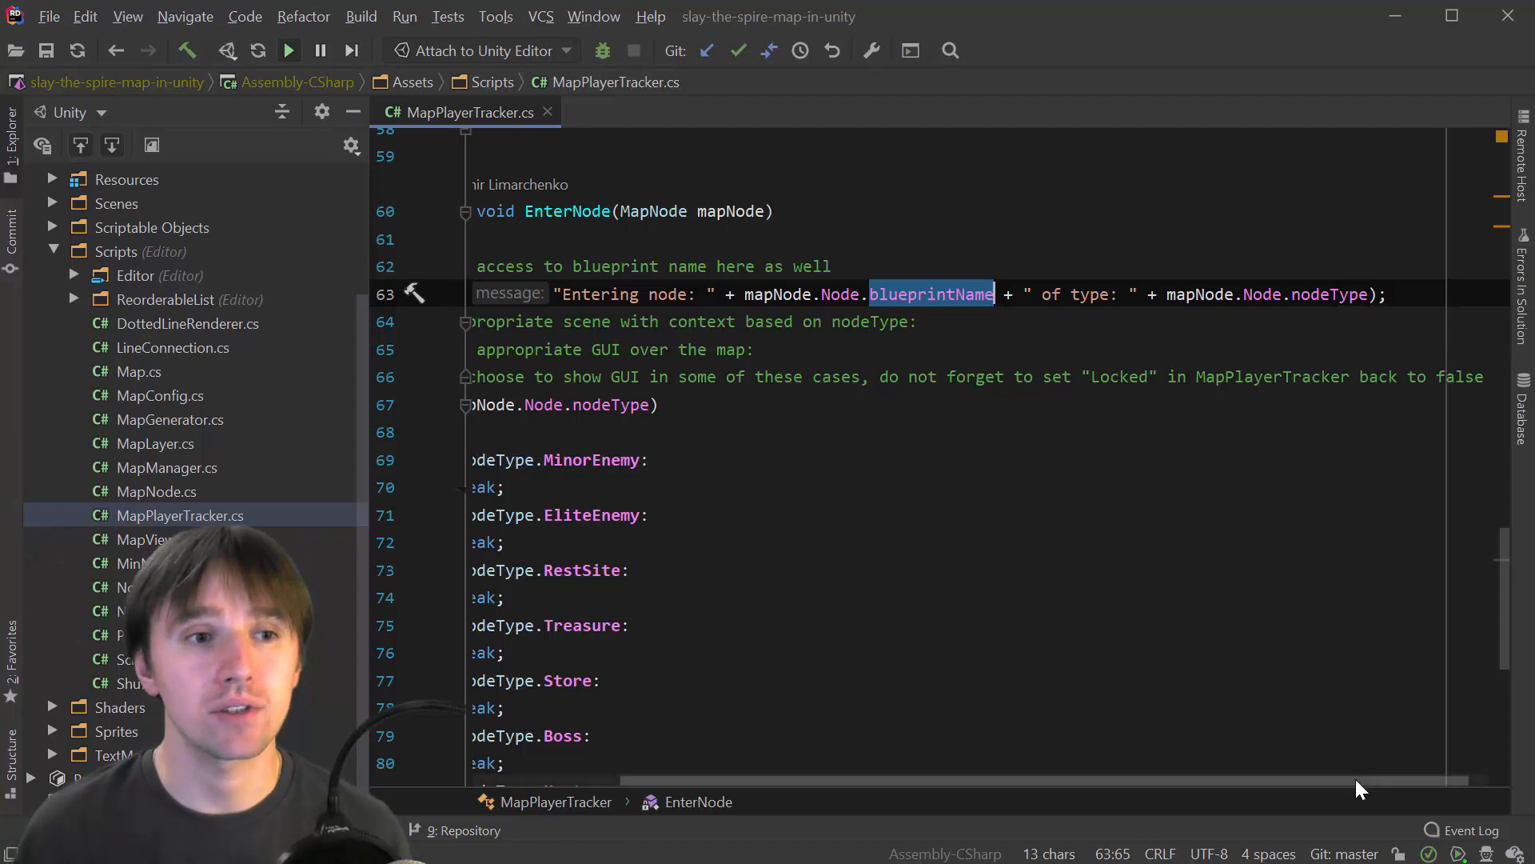
pyautogui.moveTo(1357, 782); pyautogui.dragTo(1321, 782)
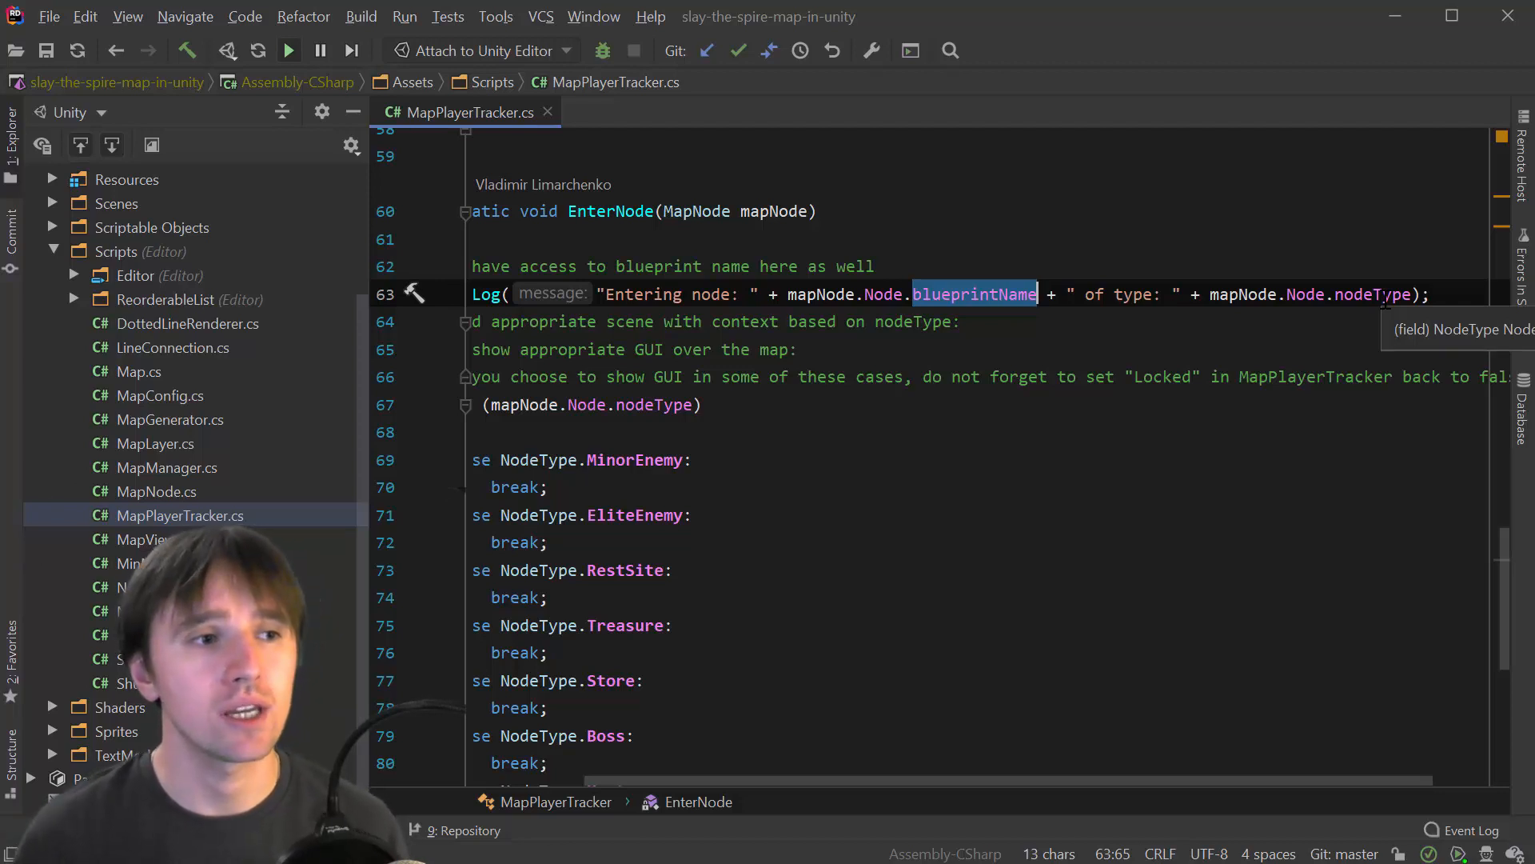
pyautogui.moveTo(1358, 783); pyautogui.dragTo(1241, 780)
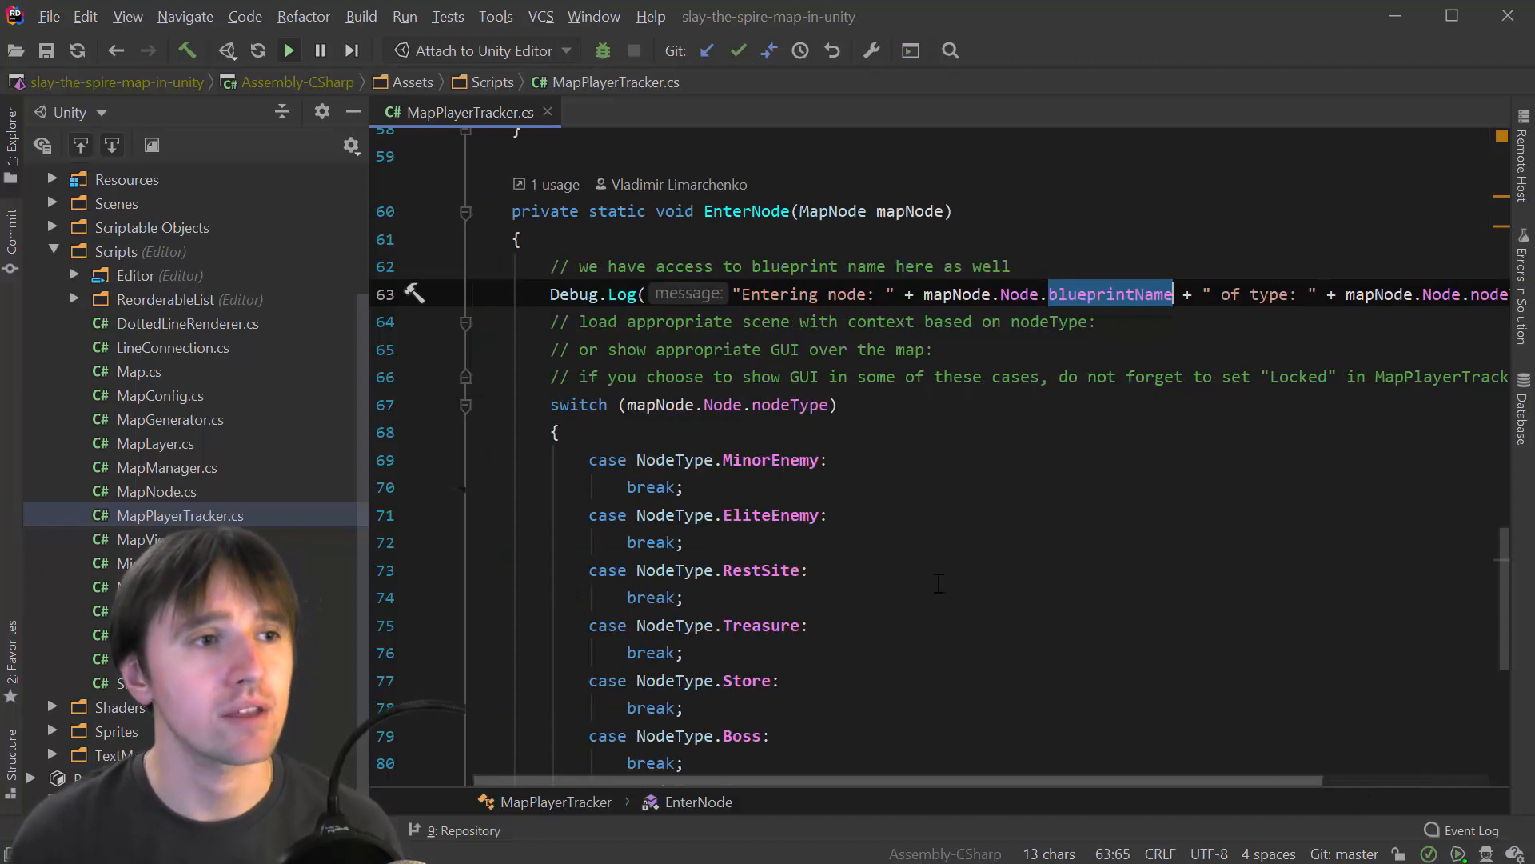
pyautogui.scroll(-2, 941, 543)
pyautogui.scroll(-2, 941, 543)
pyautogui.scroll(4, 941, 544)
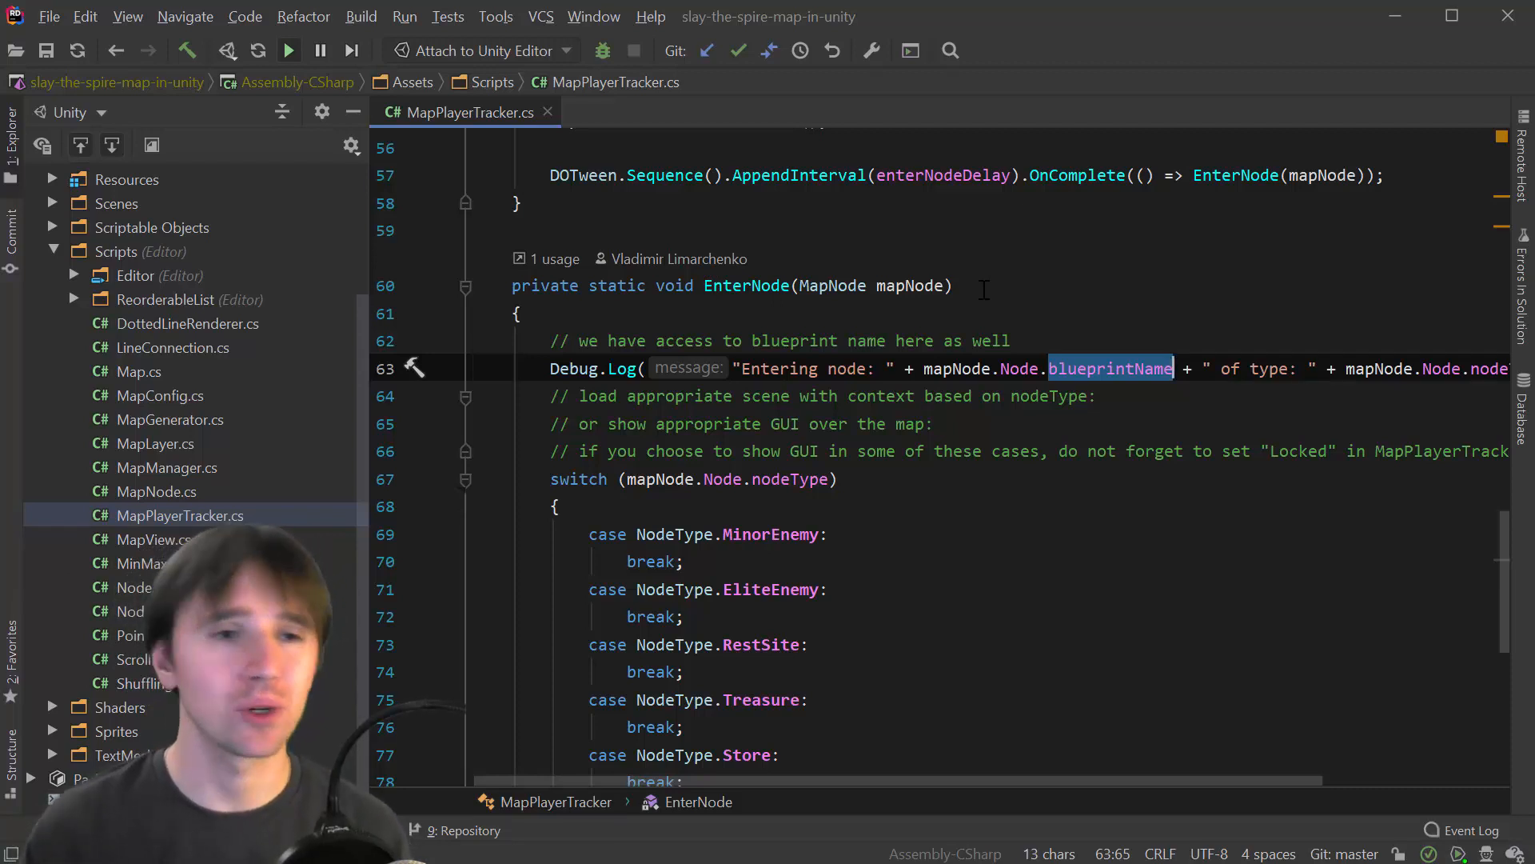
# Return to Unity and display the settings of the DefaultMapConfig asset
pyautogui.click(1393, 17)
pyautogui.click(814, 642)
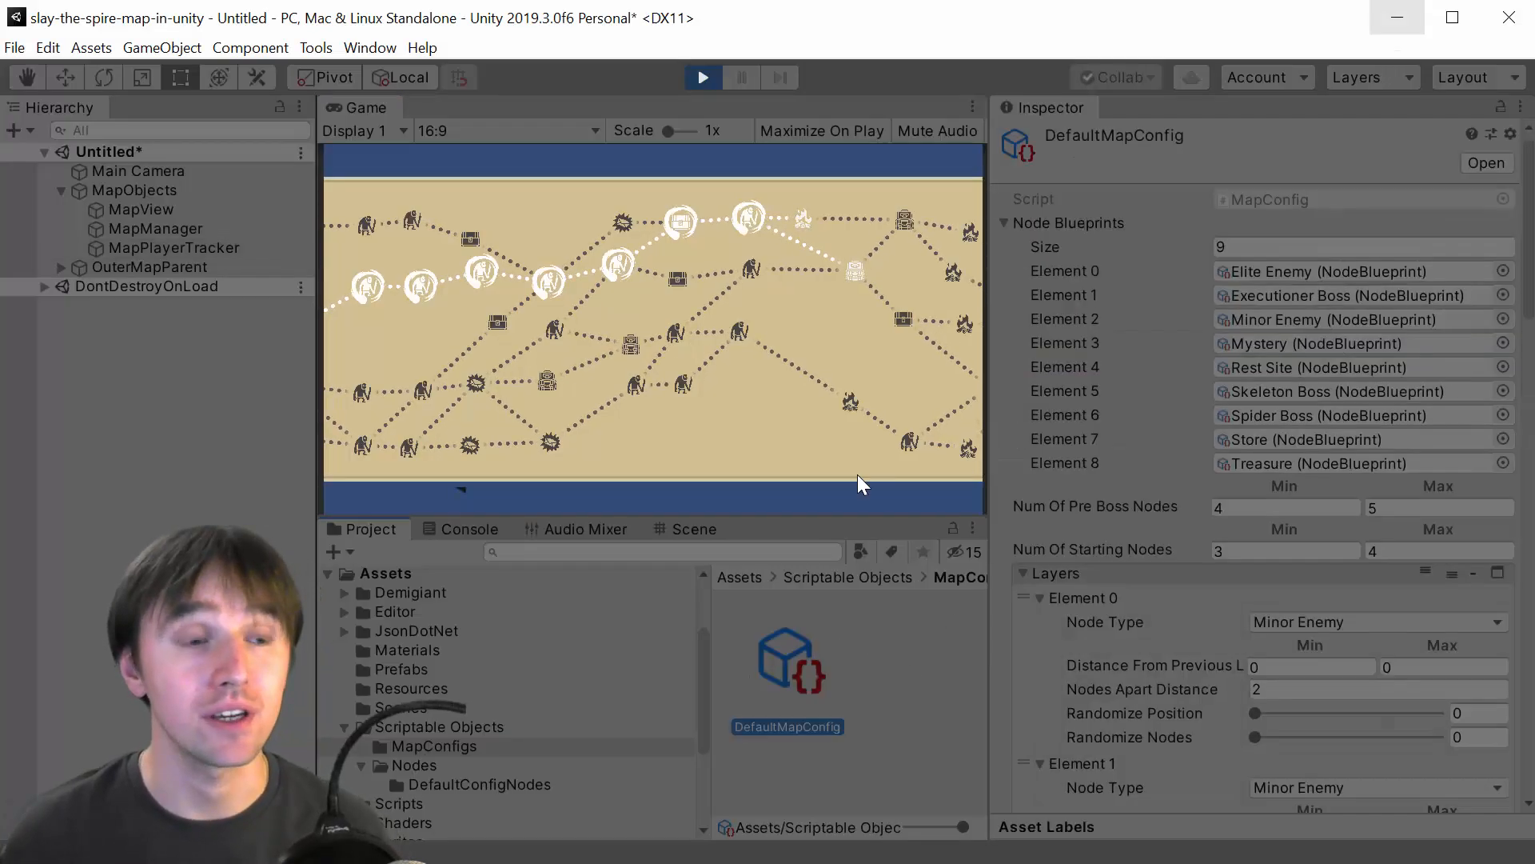